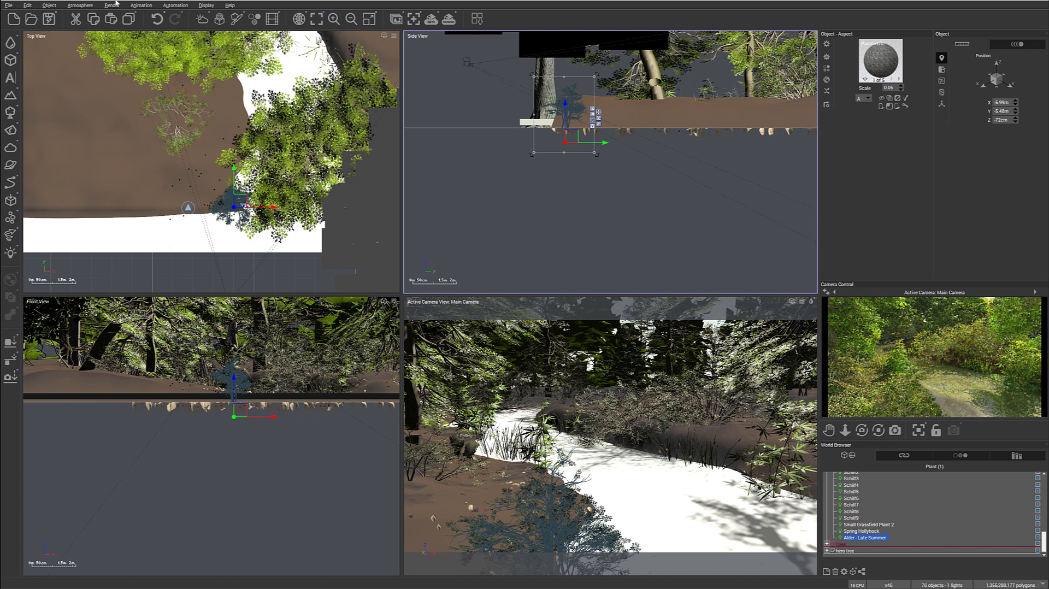
- Switch the scene's atmosphere model to Photometric spectral, refresh the camera preview, and accept the atmosphere changes
left_click(80, 5)
left_click(93, 85)
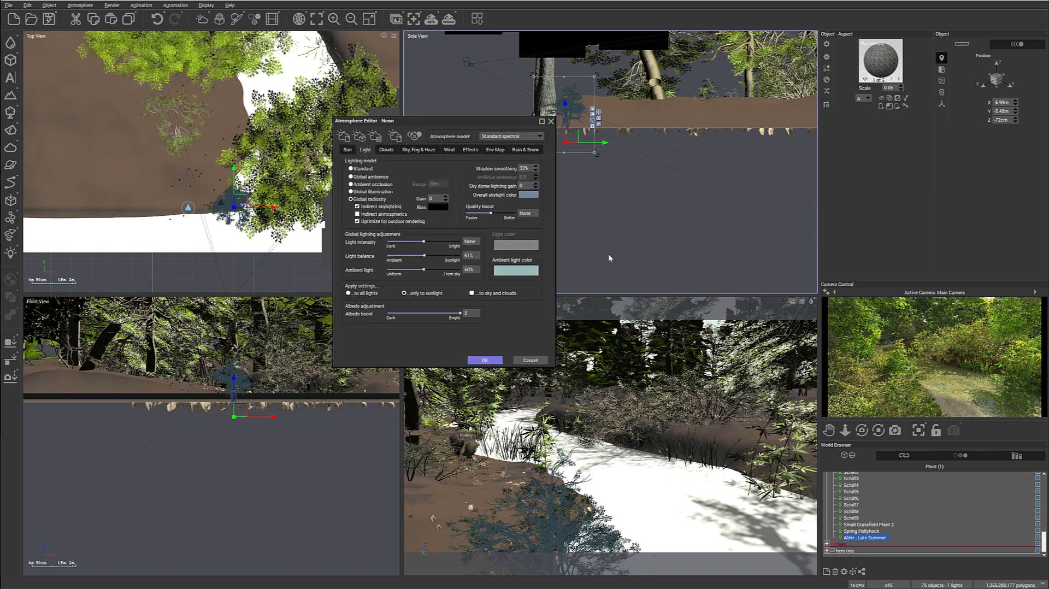
left_click(539, 137)
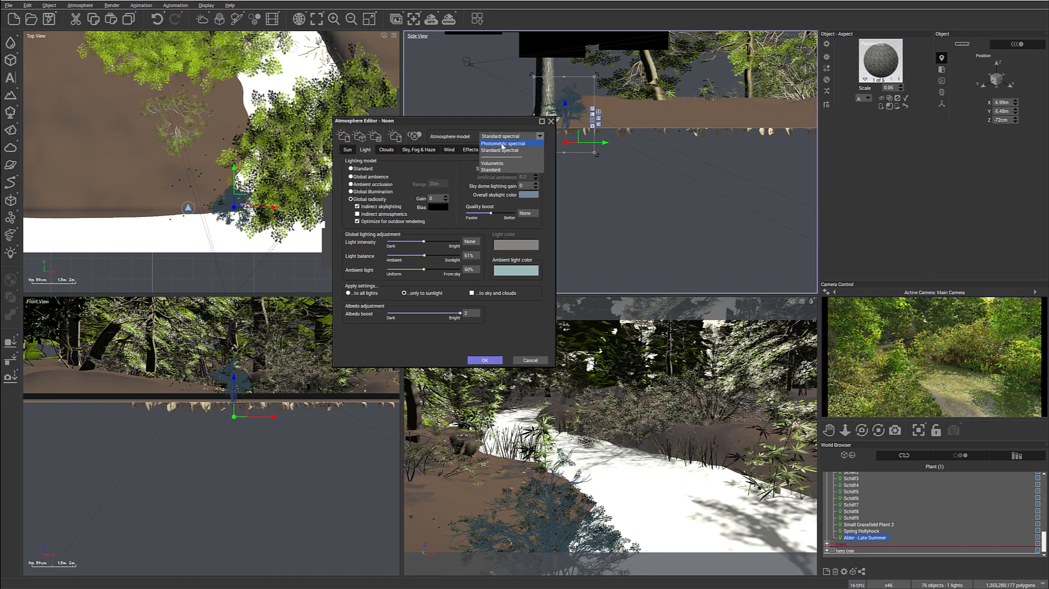
left_click(508, 159)
left_click(497, 282)
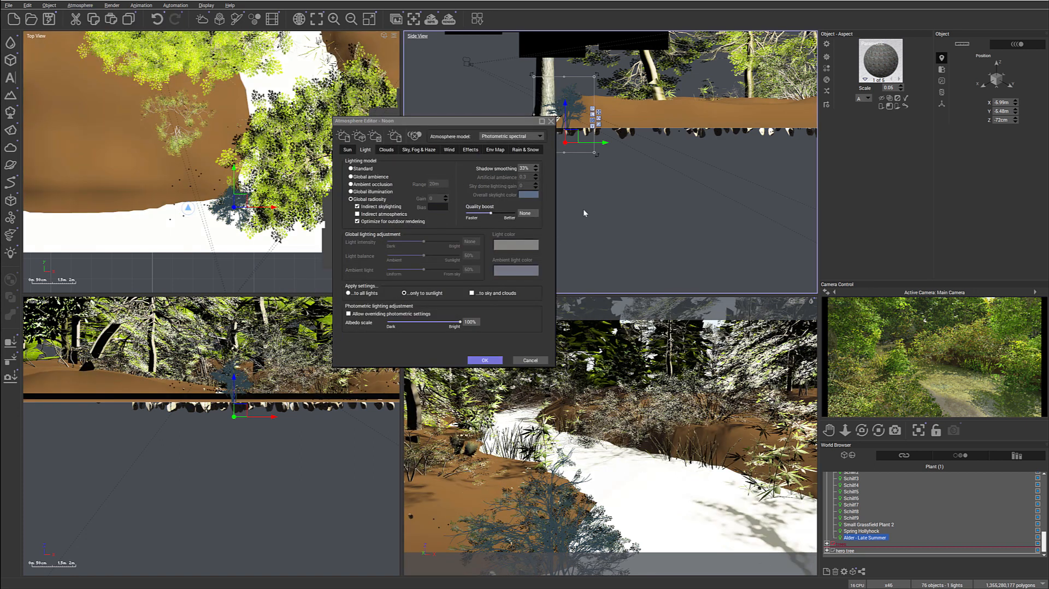
right_click(991, 364)
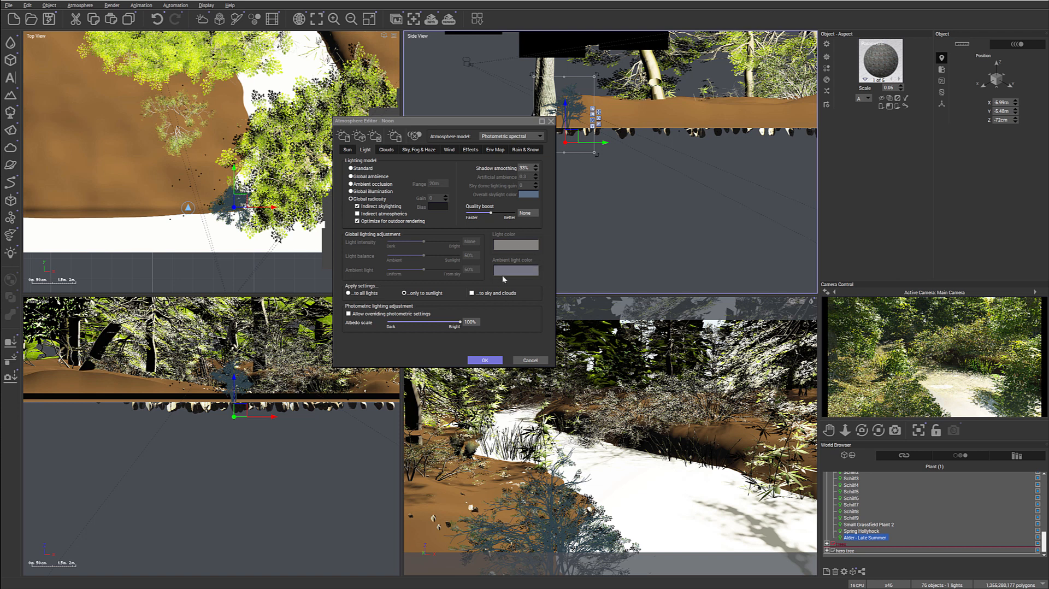
left_click(418, 149)
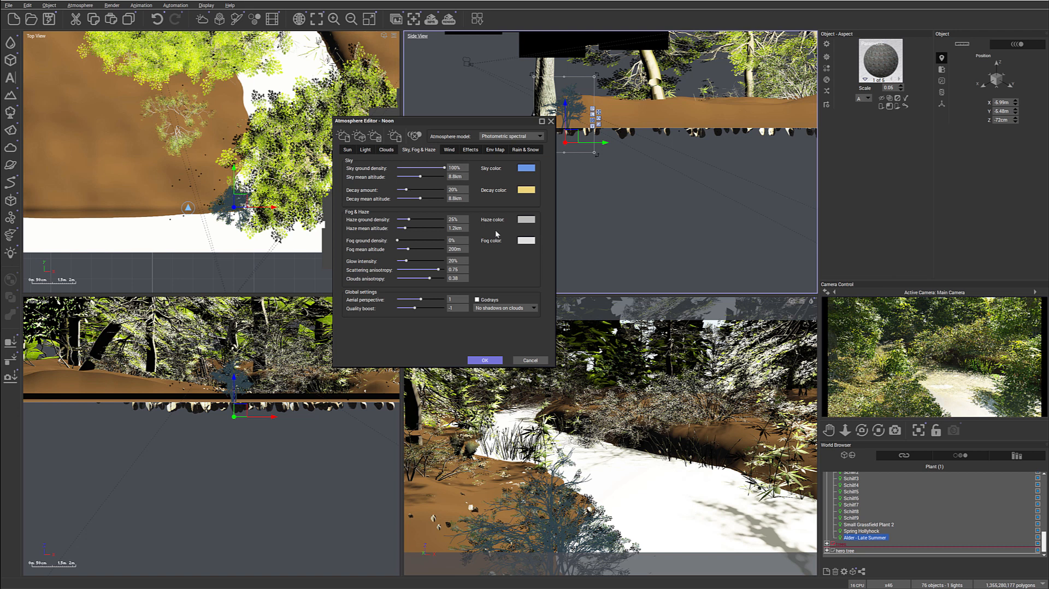
left_click(484, 360)
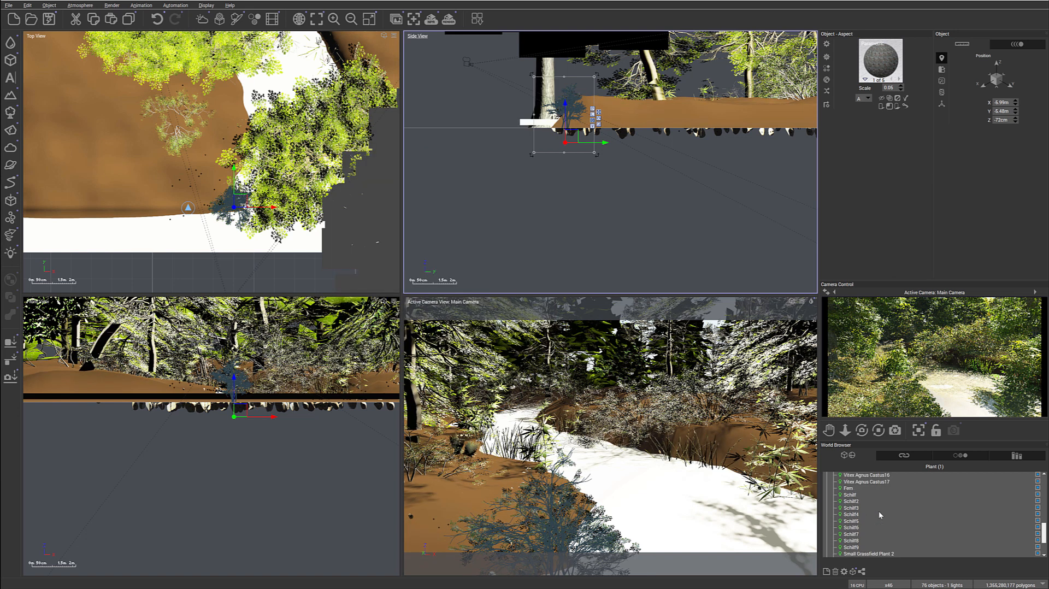
- Move the sun light to about X 41 m, Y 33.6 m, Z 30.2 m and refresh the main camera preview
scroll(879, 510, "up", 15)
left_click(878, 512)
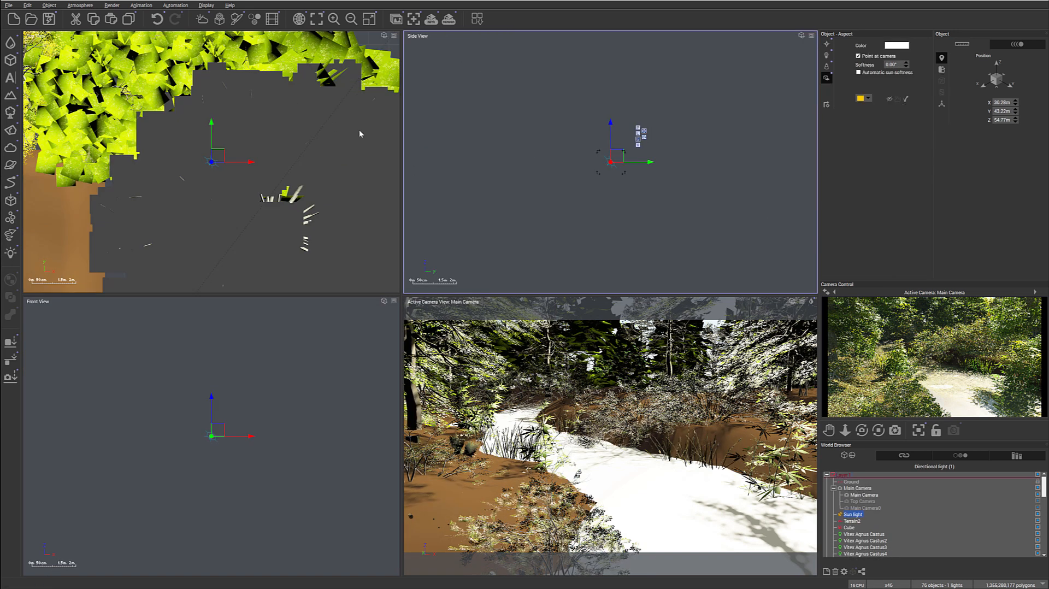
scroll(350, 139, "down", 6)
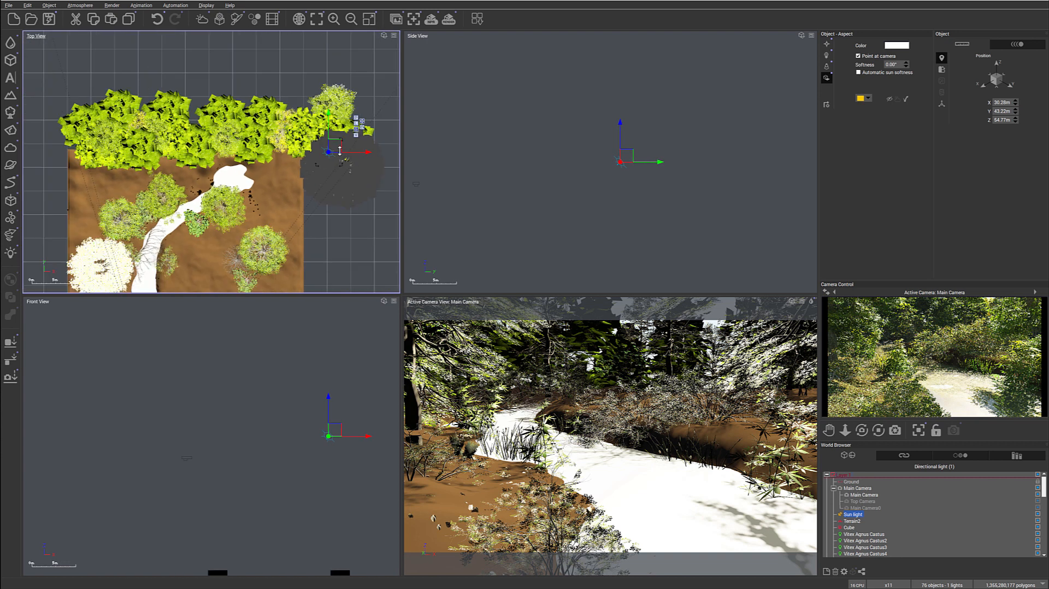
scroll(340, 151, "down", 4)
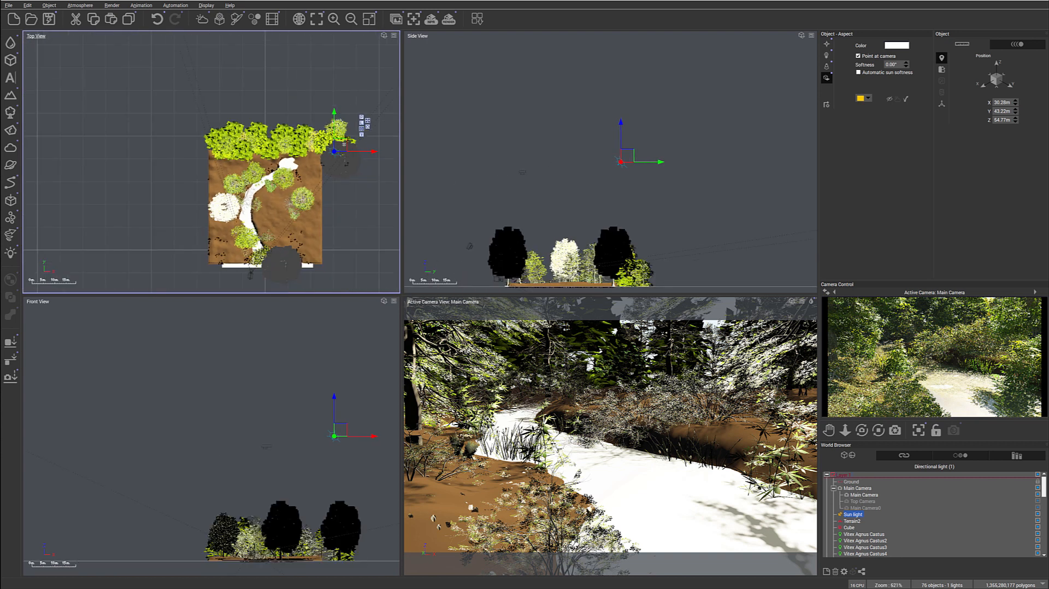
left_click_drag(339, 143, 335, 135)
left_click_drag(631, 155, 663, 210)
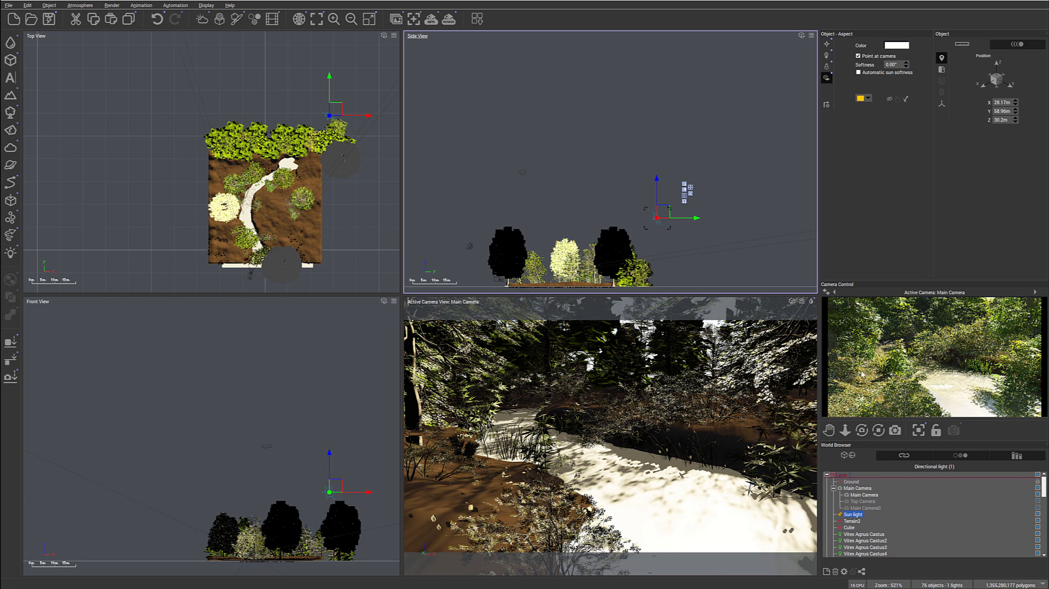
right_click(964, 331)
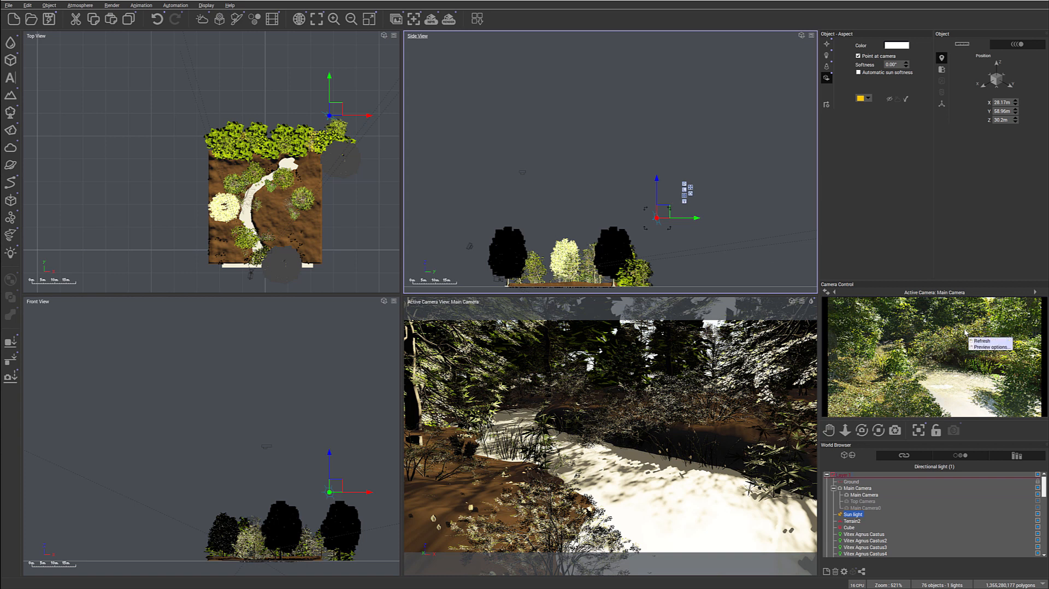
left_click(965, 332)
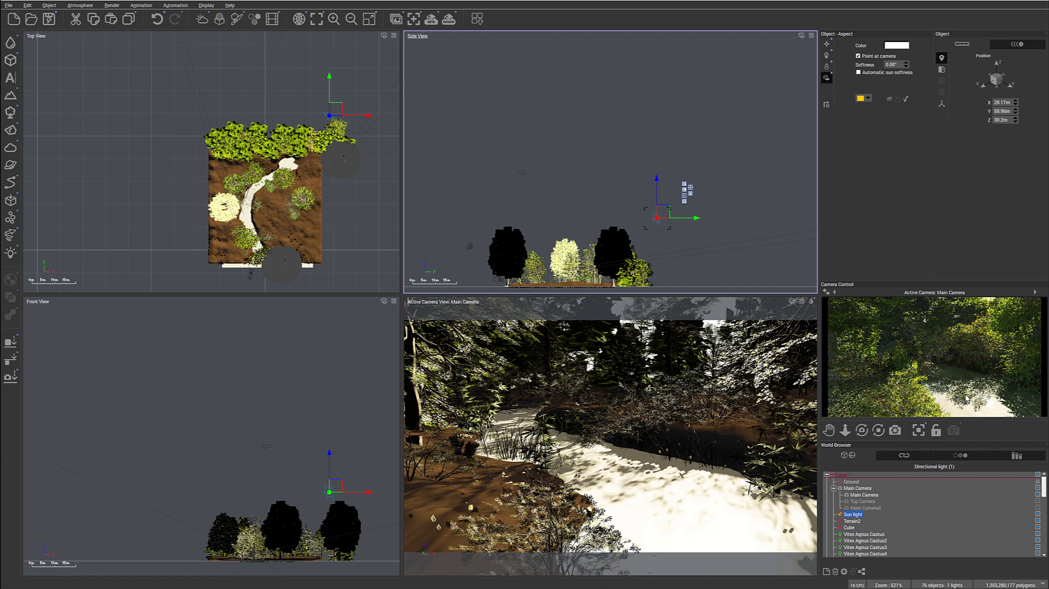
left_click_drag(336, 108, 364, 165)
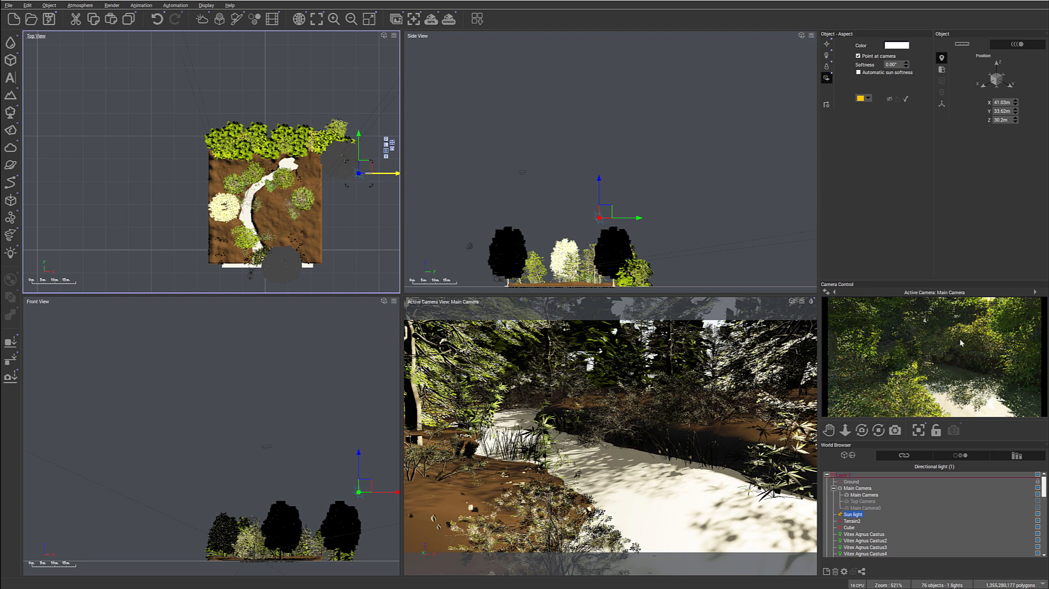
right_click(966, 313)
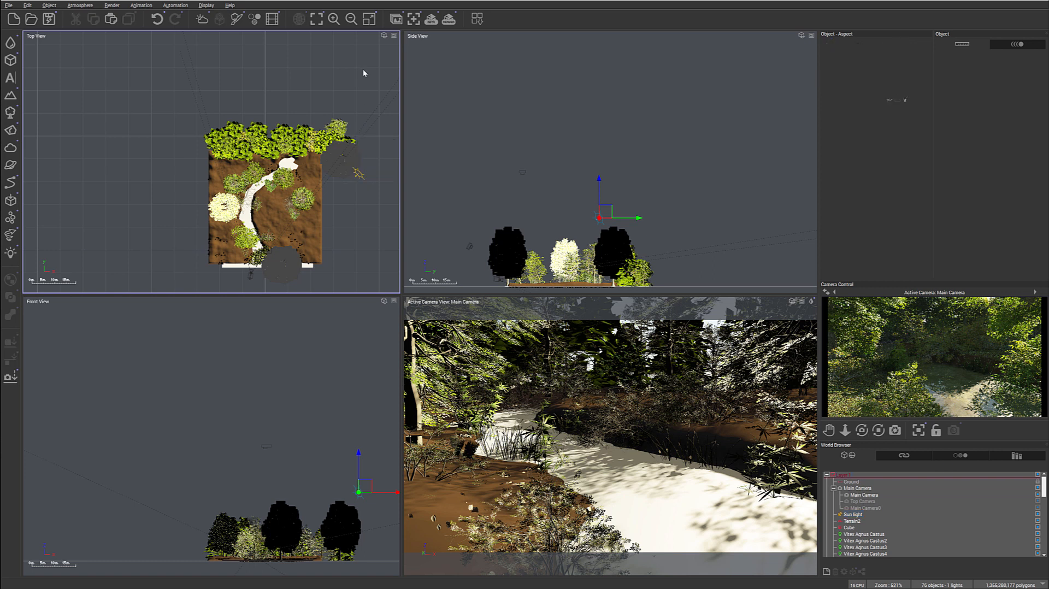
- Move the large tree at the terrain's edge below the sun light to about X 31.2 m, Y 24.5 m, Z 4.6 m
left_click(350, 161)
left_click_drag(347, 169, 342, 185)
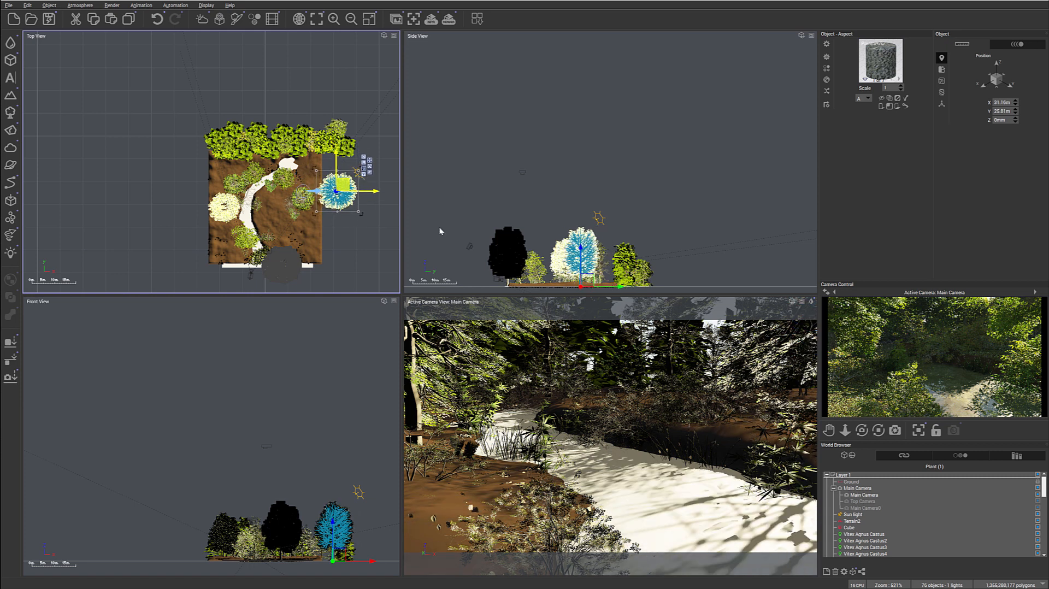
left_click_drag(586, 279, 586, 269)
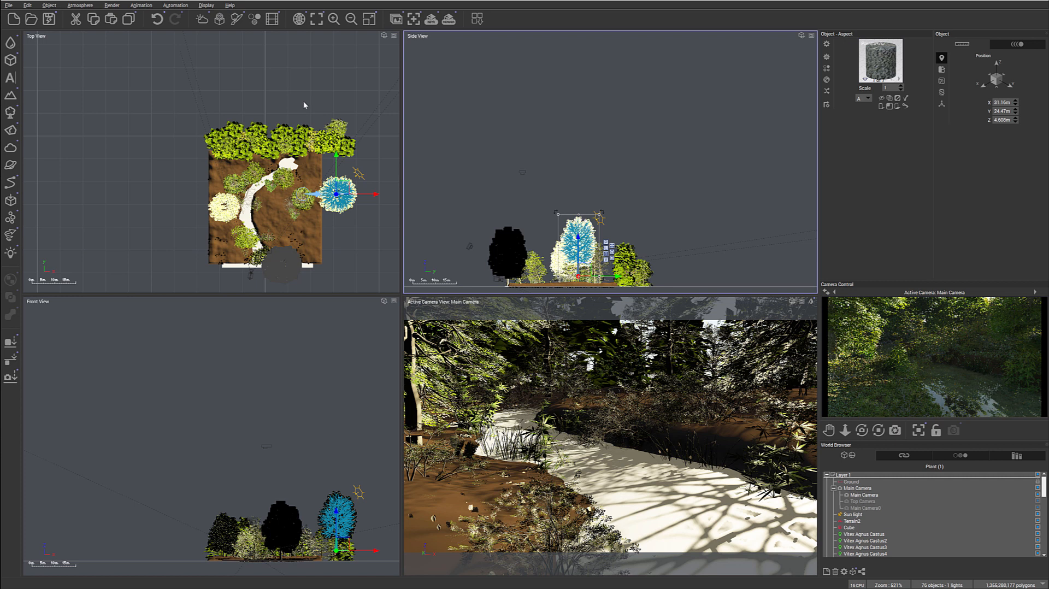
- Set the atmosphere's haze and fog ground densities to 61% and the aerial perspective to 5.05
left_click(79, 5)
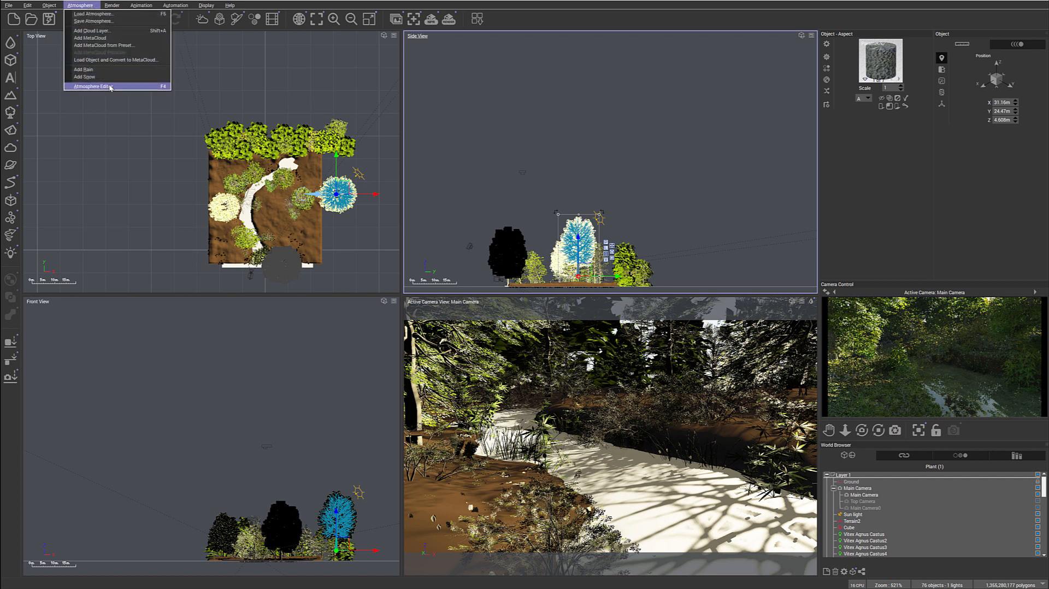
left_click(93, 86)
left_click_drag(478, 118, 440, 158)
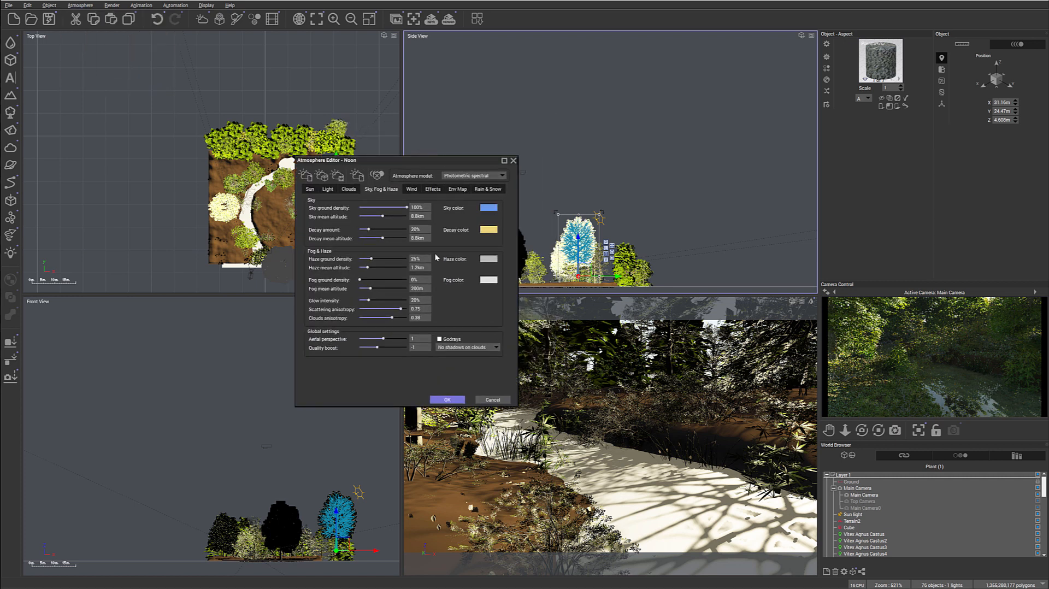
left_click_drag(370, 277, 394, 281)
left_click_drag(390, 340, 407, 340)
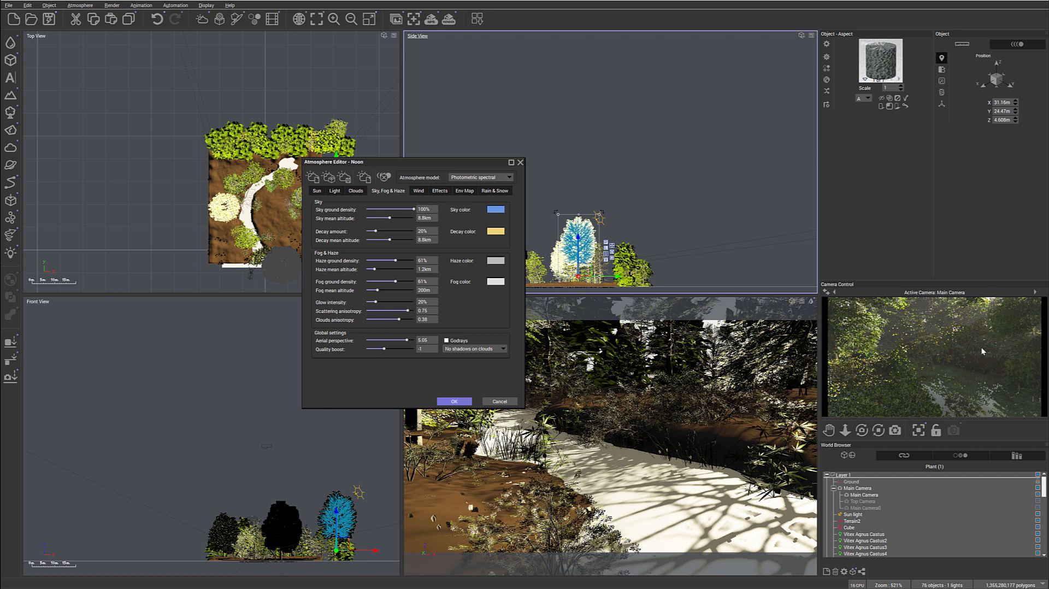
- Set decay to 39%, aerial perspective to 1.6, glow to 33%, scattering anisotropy to 0.86, haze ground density to 46% and fog ground density to 30%
left_click_drag(383, 229, 390, 230)
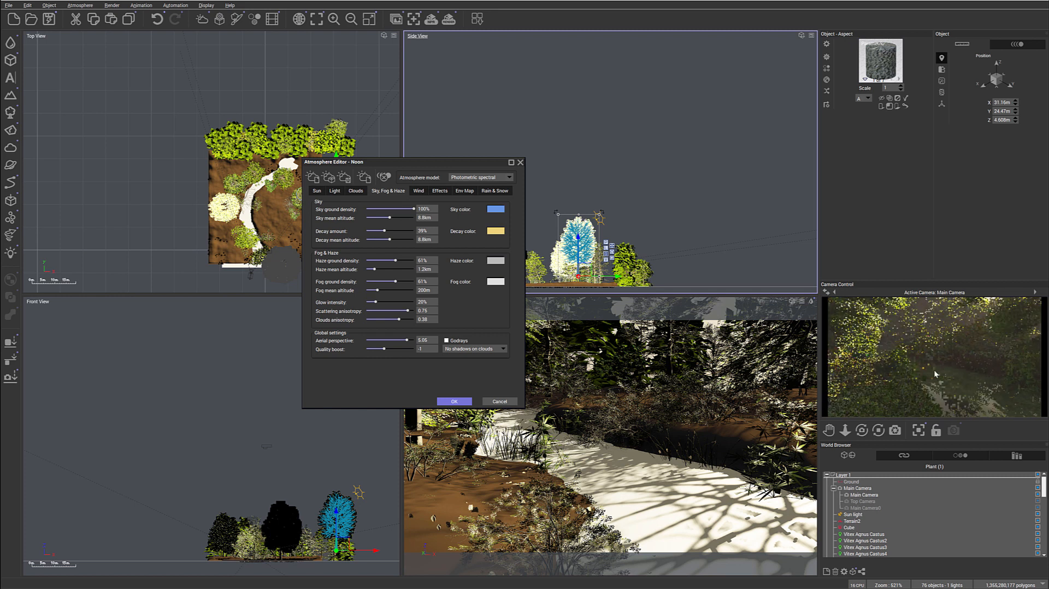
left_click_drag(407, 340, 389, 339)
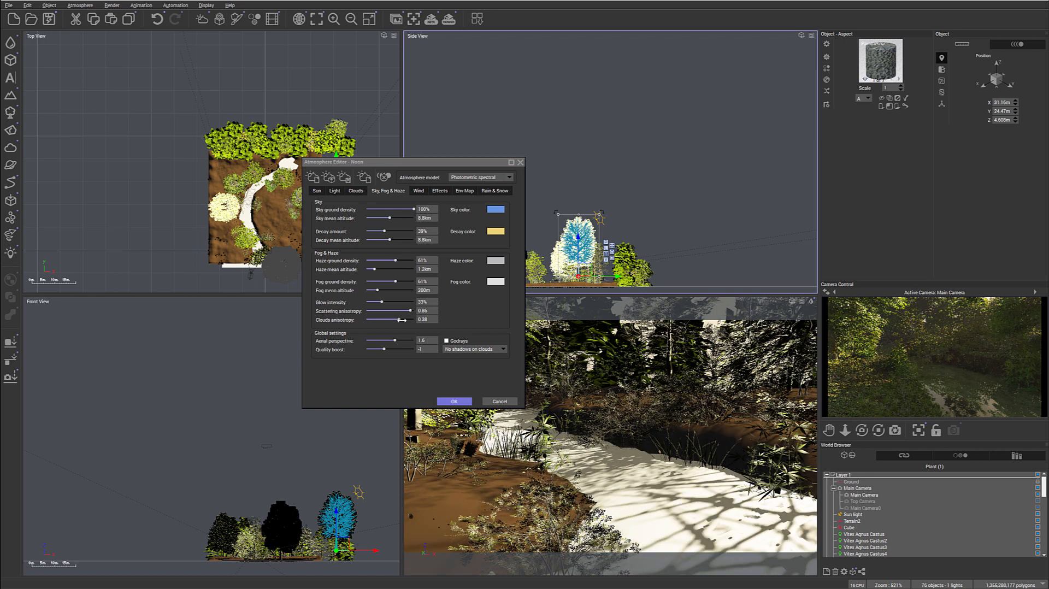
left_click_drag(391, 261, 381, 280)
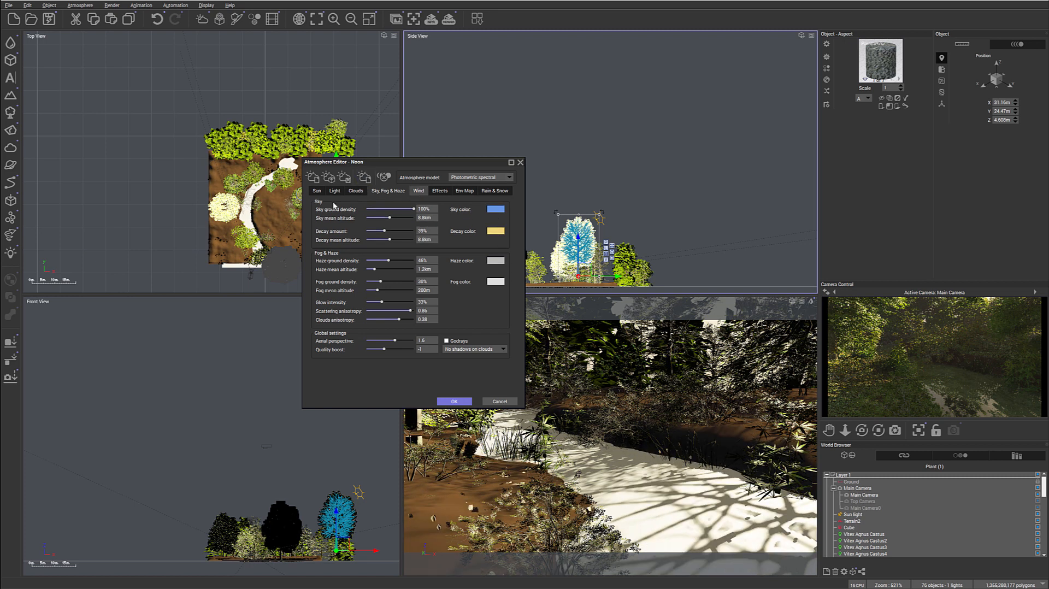
- Examine the atmosphere's wind and breeze settings, followed by its light settings
left_click(418, 190)
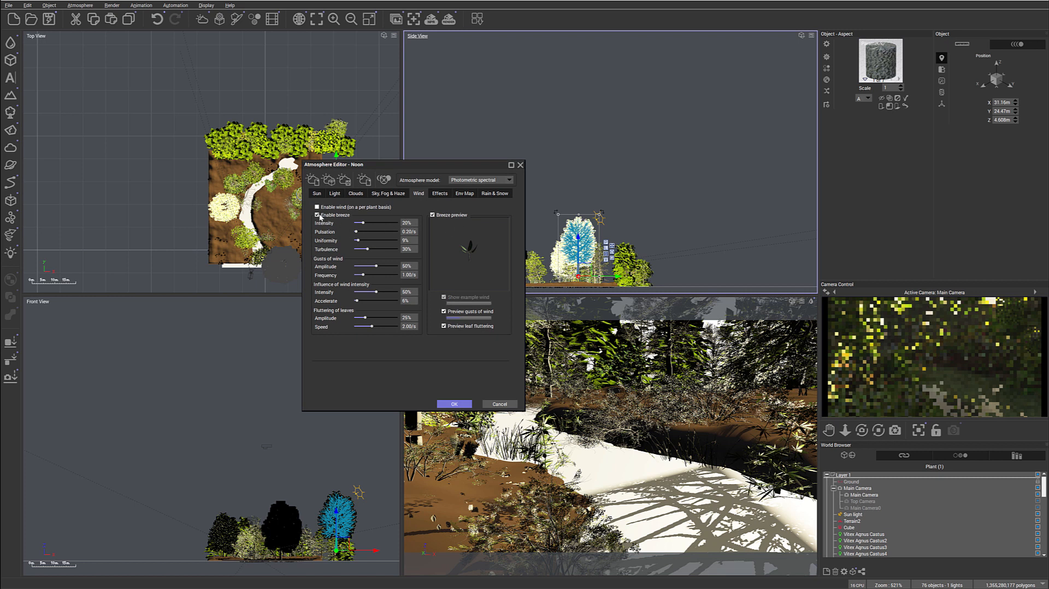
left_click(339, 194)
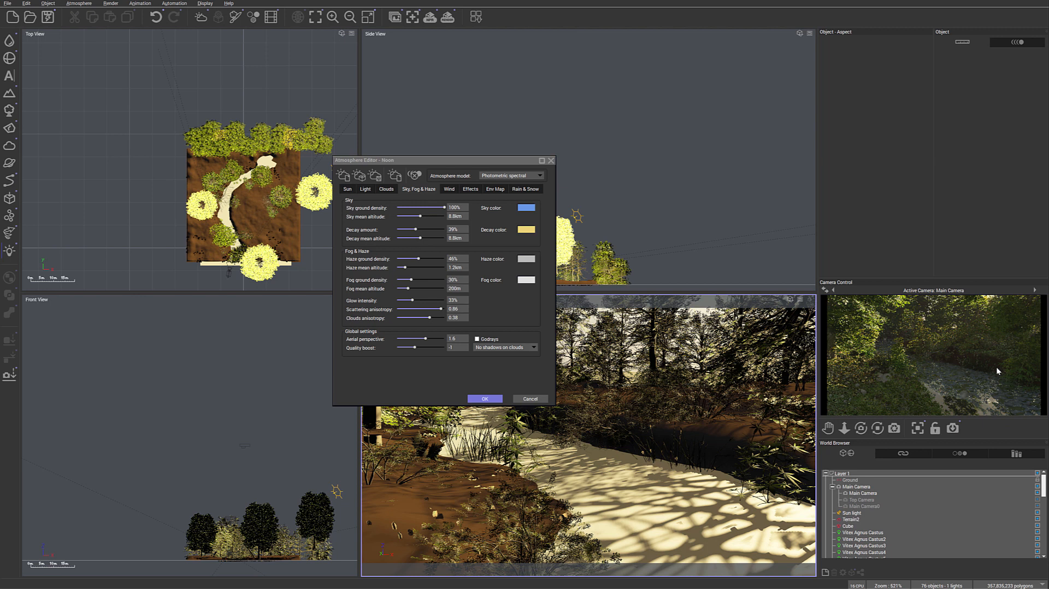
- Check and accept the render options, render the main camera view, accept the post-render options, and close the finished render
left_click(448, 17)
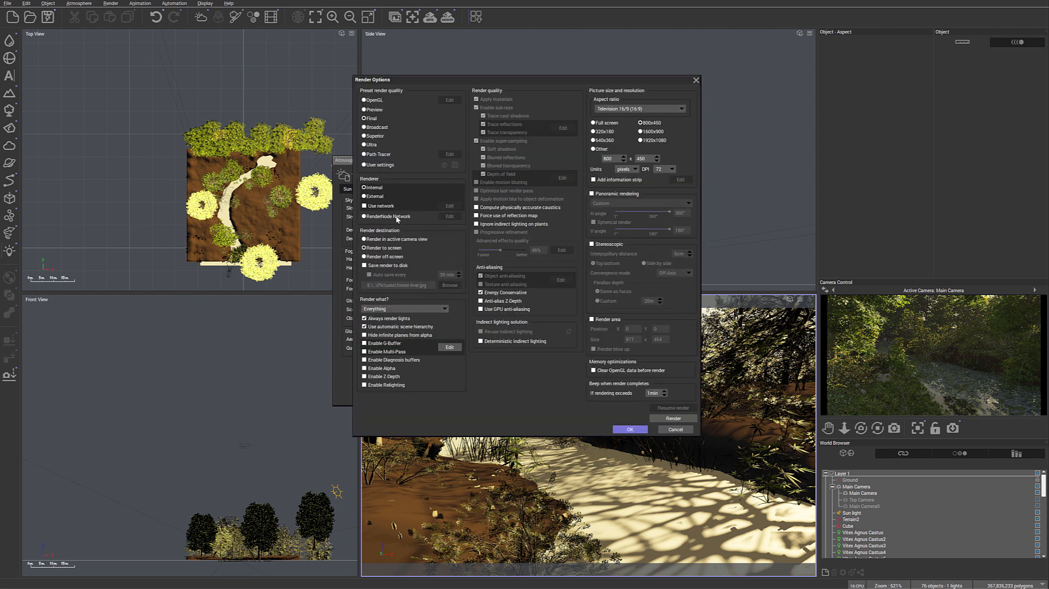
left_click(630, 429)
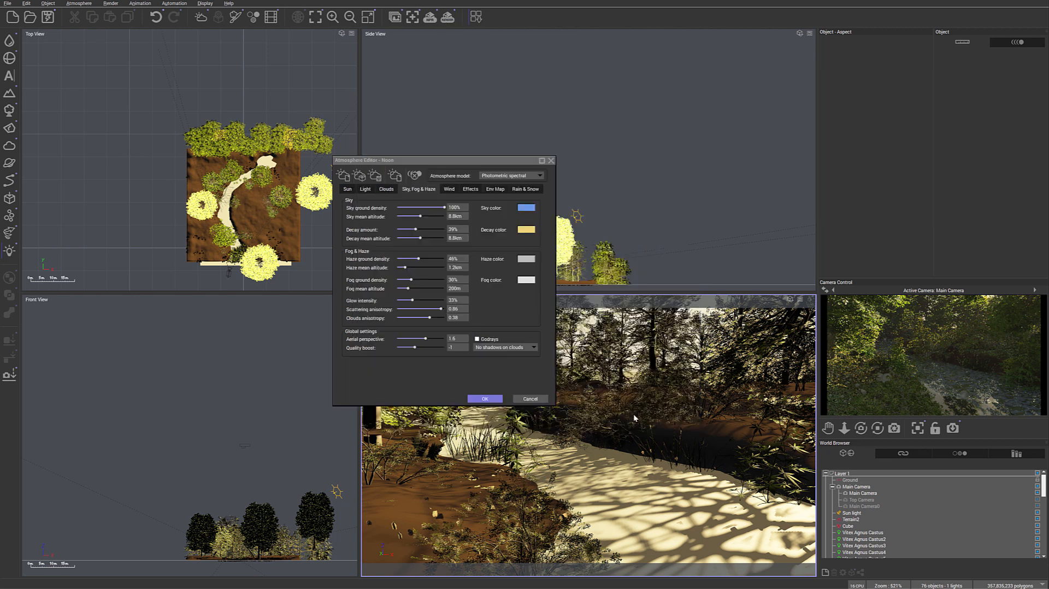
left_click(448, 17)
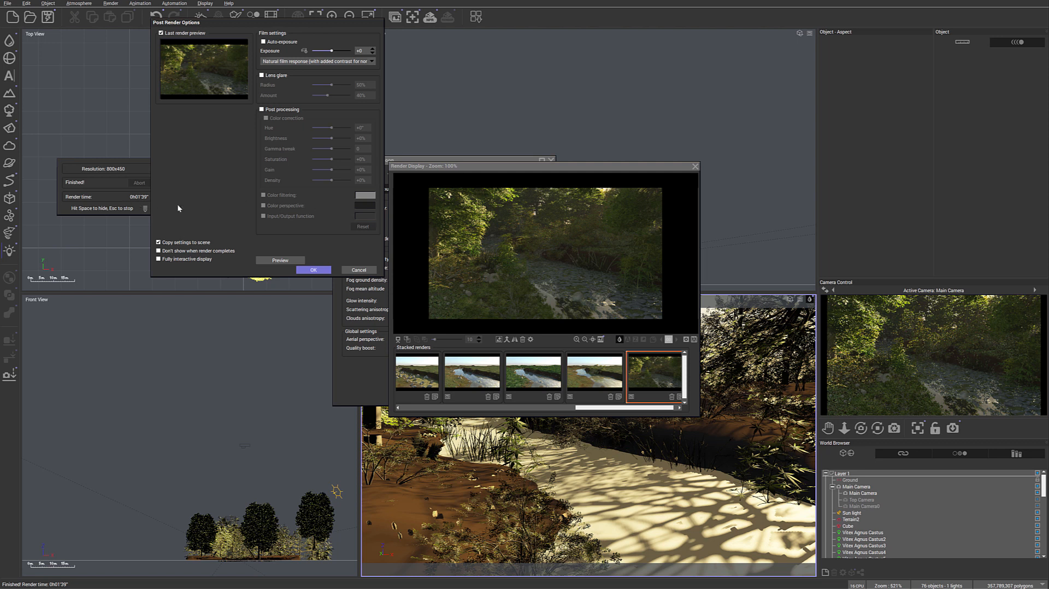
left_click(312, 269)
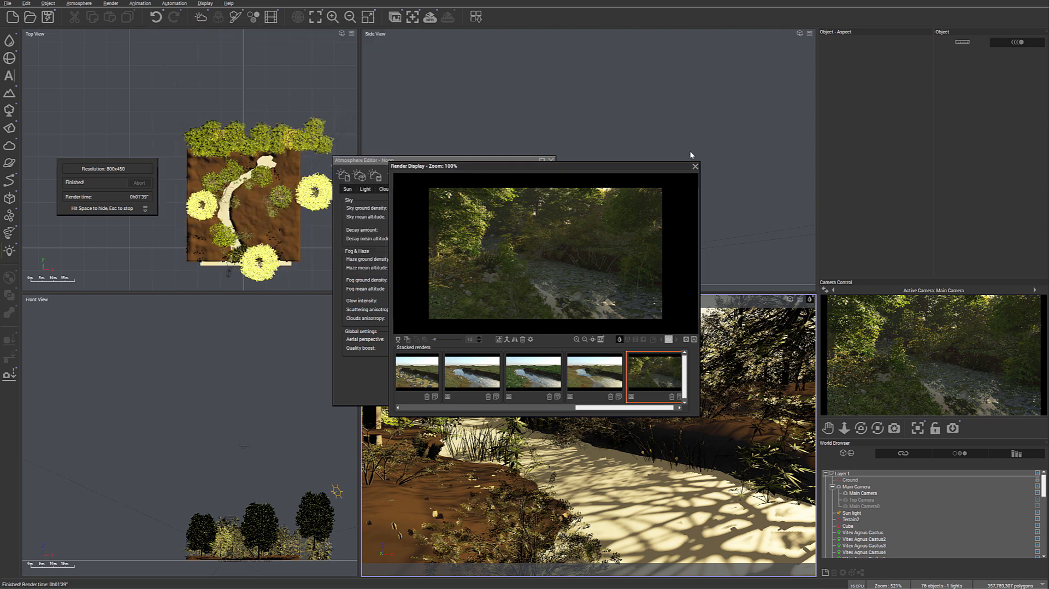
left_click(695, 166)
- Switch the atmosphere model to Standard spectral, letting the program automatically adjust the atmosphere and camera exposure
left_click(539, 176)
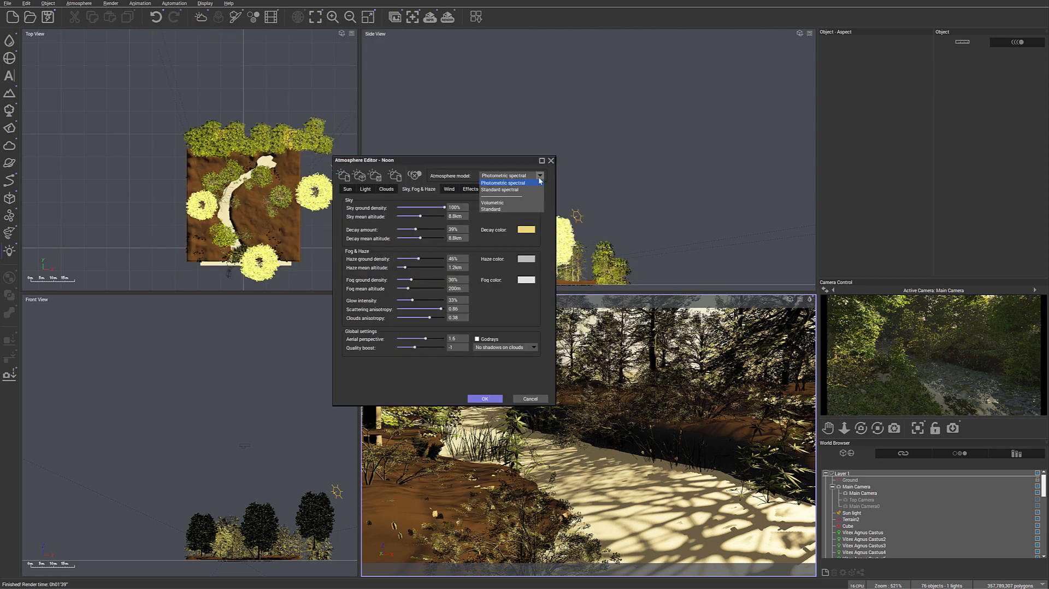
left_click(502, 190)
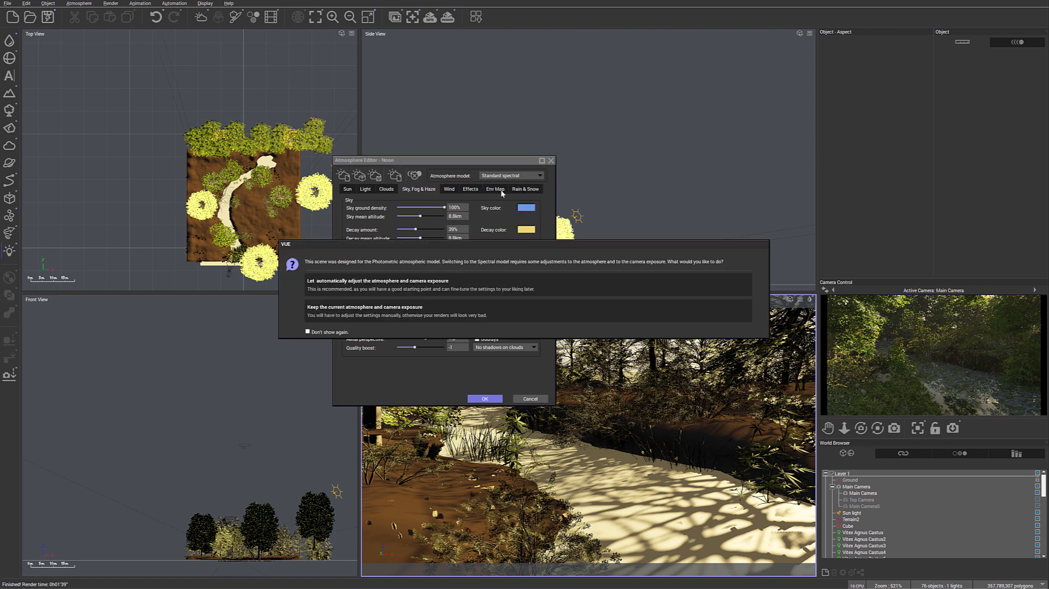
left_click(432, 284)
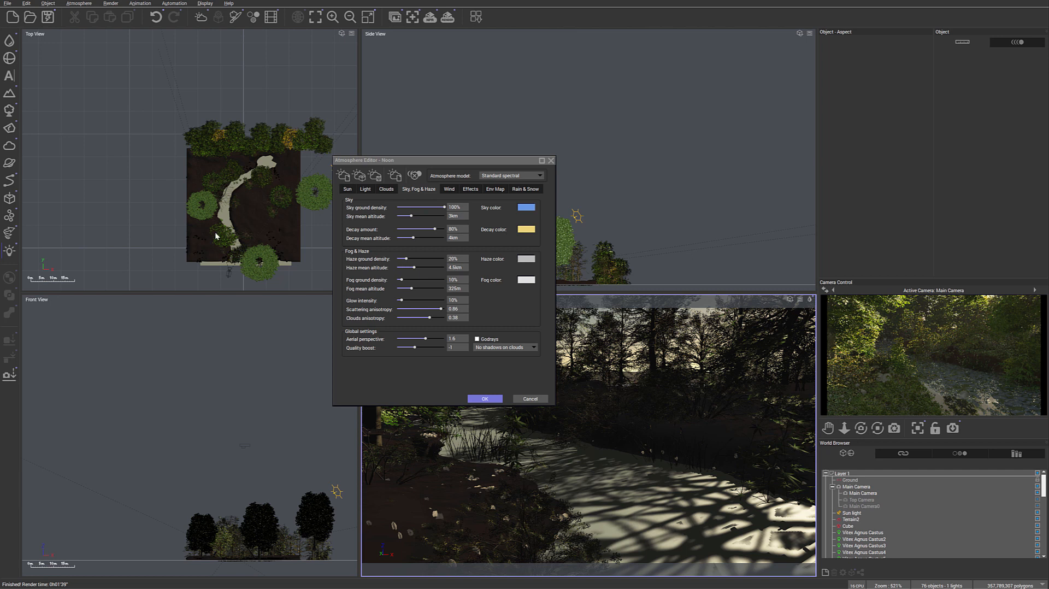
- Render the Standard spectral version and compare it with the earlier Photometric render in the stacked renders
left_click(448, 17)
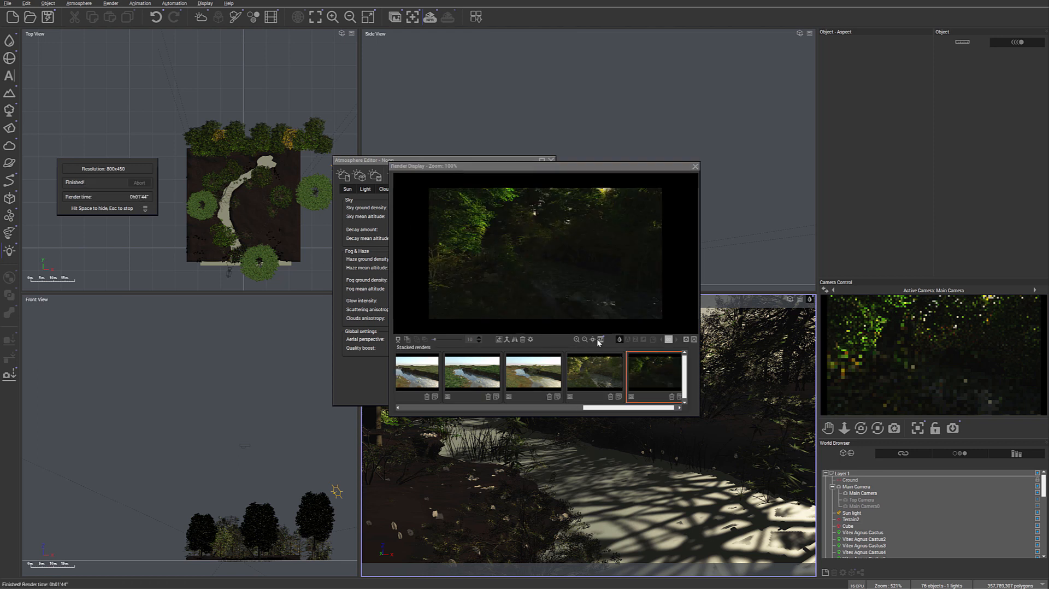
left_click(605, 366)
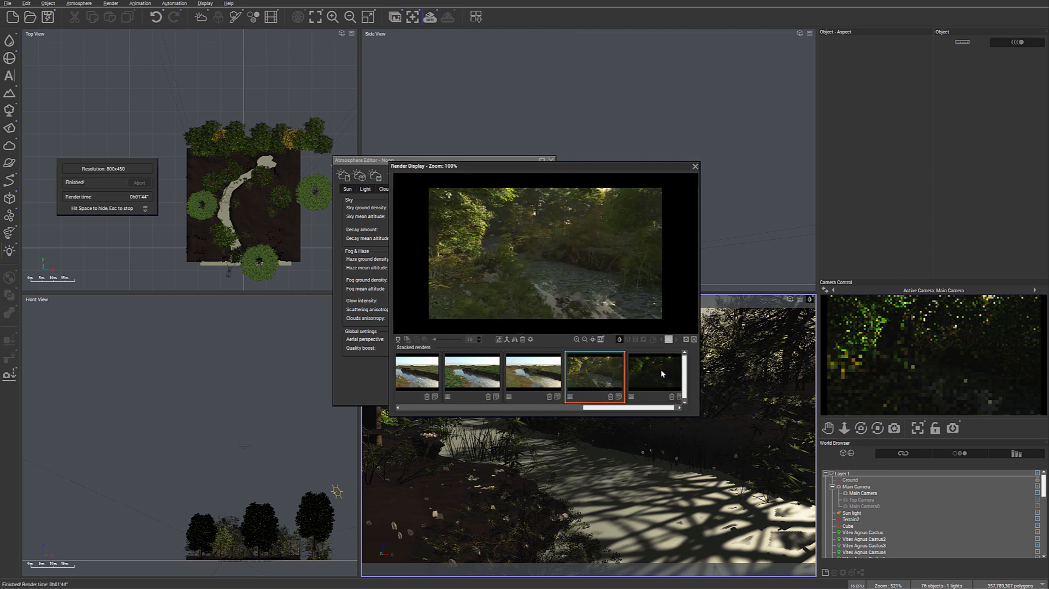
left_click(662, 373)
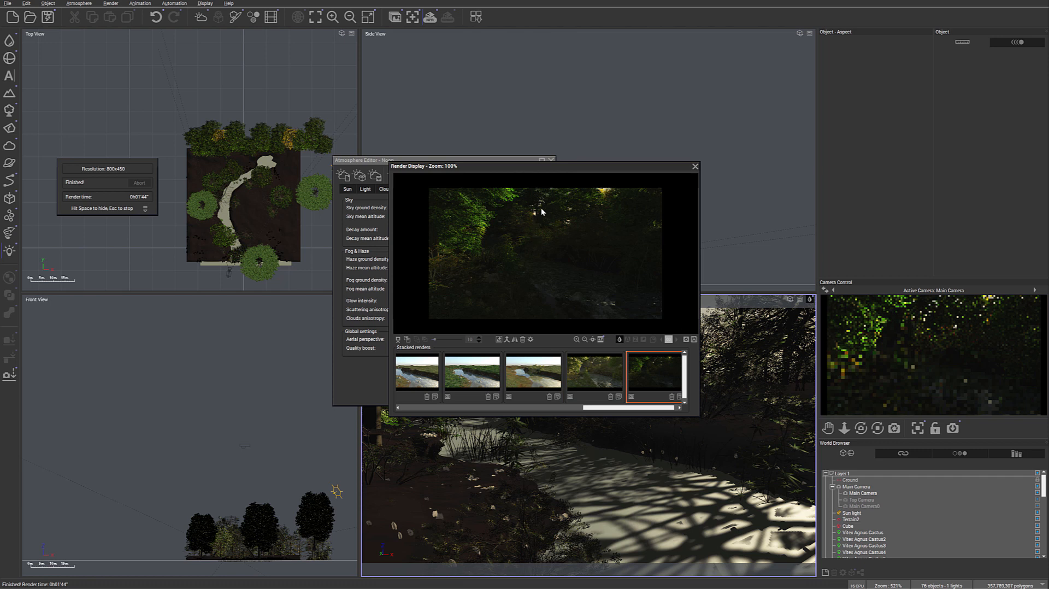
left_click(597, 371)
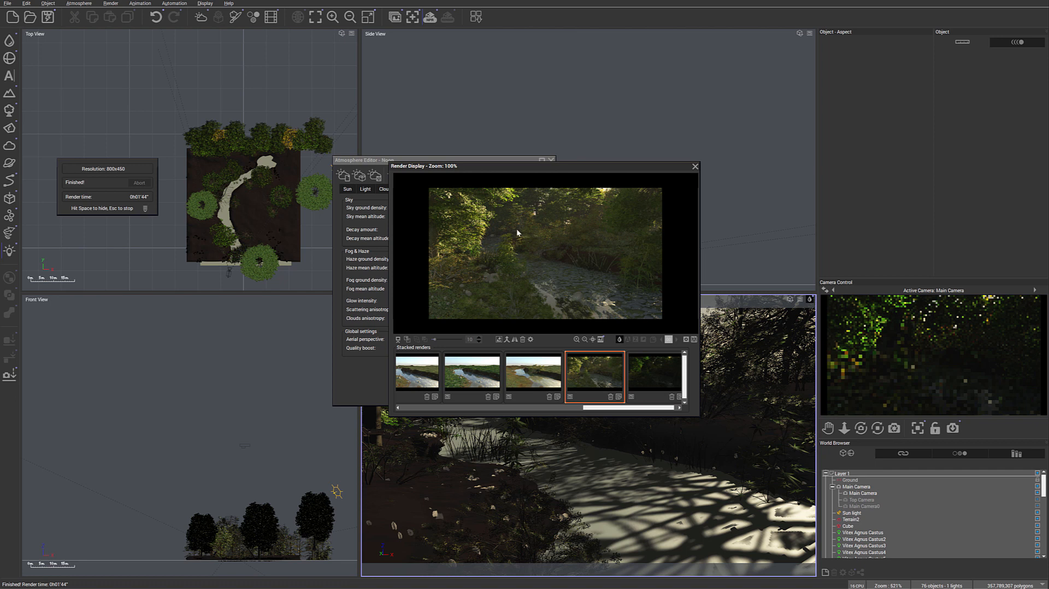
- View the last stacked render again and close the render display
left_click(663, 369)
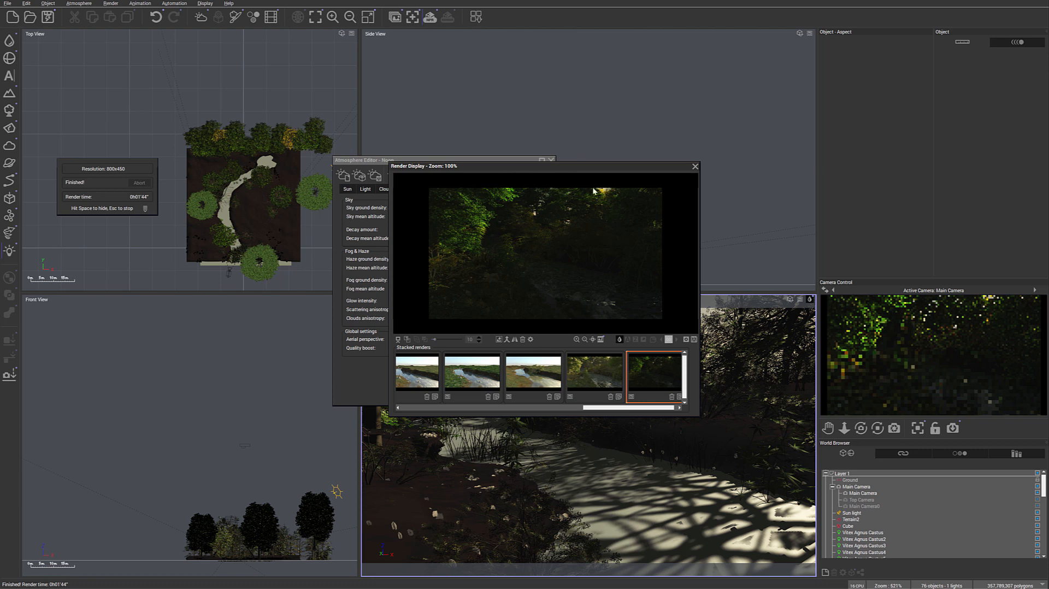
left_click(694, 167)
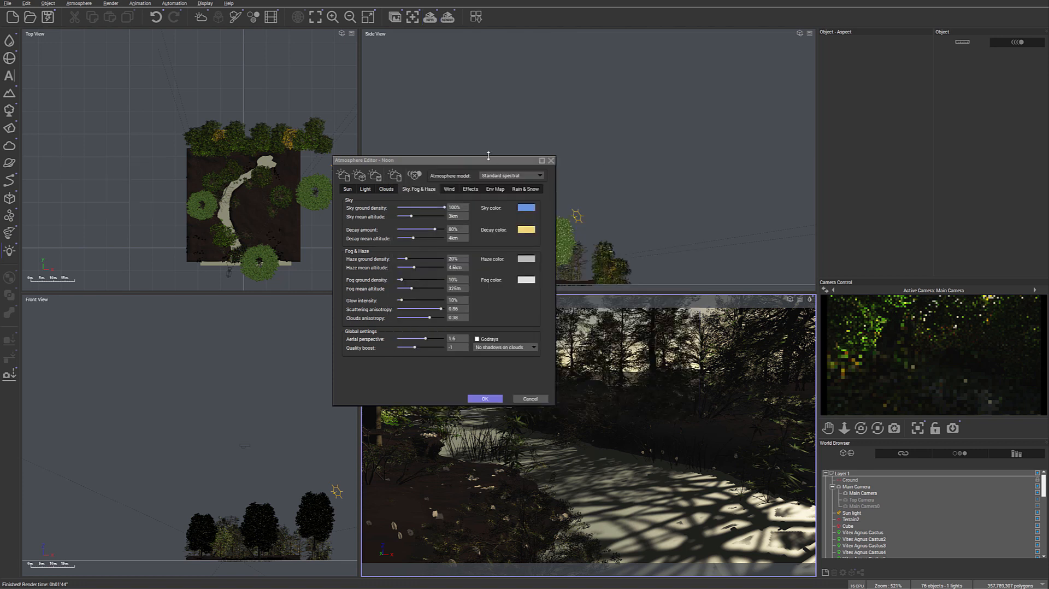
- Set the fog ground density to 25%, the aerial perspective to 3.75 and the decay amount to 68%, raise the glow intensity, and accept the atmosphere
left_click_drag(484, 162, 468, 130)
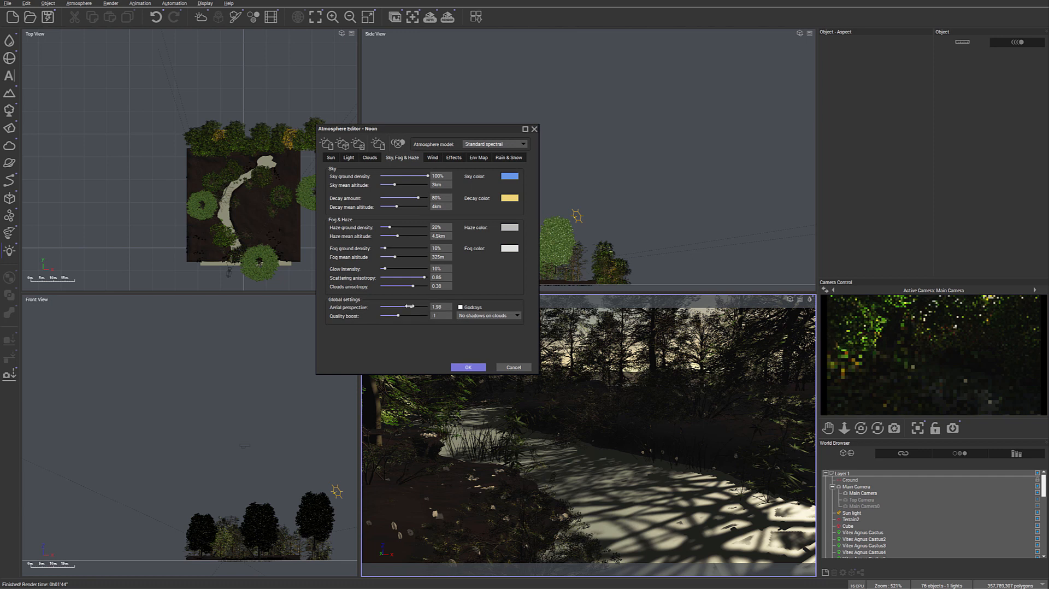
left_click_drag(409, 306, 417, 307)
left_click_drag(394, 249, 398, 249)
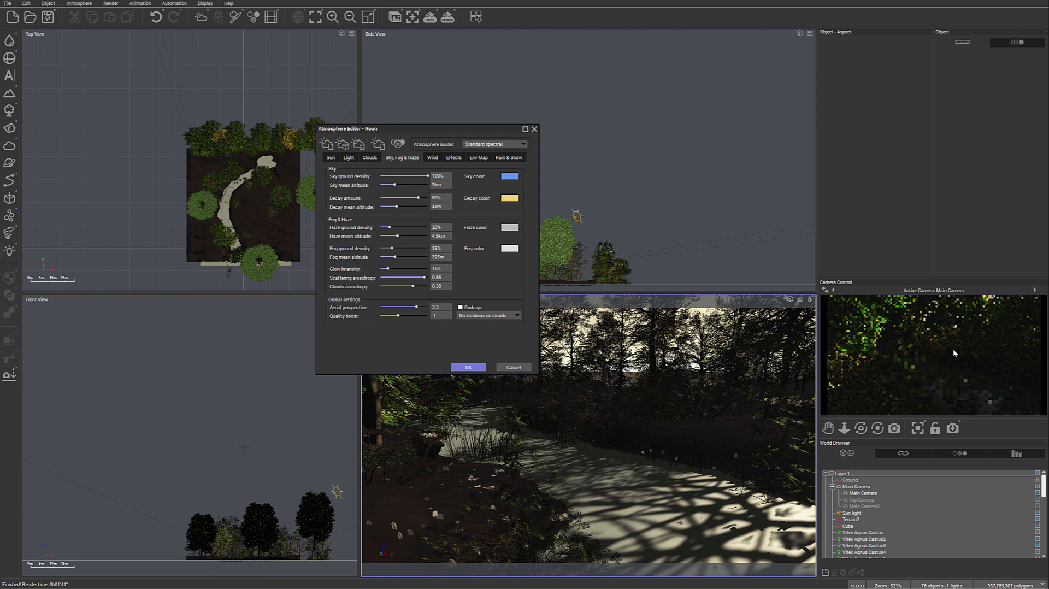
left_click_drag(416, 306, 418, 306)
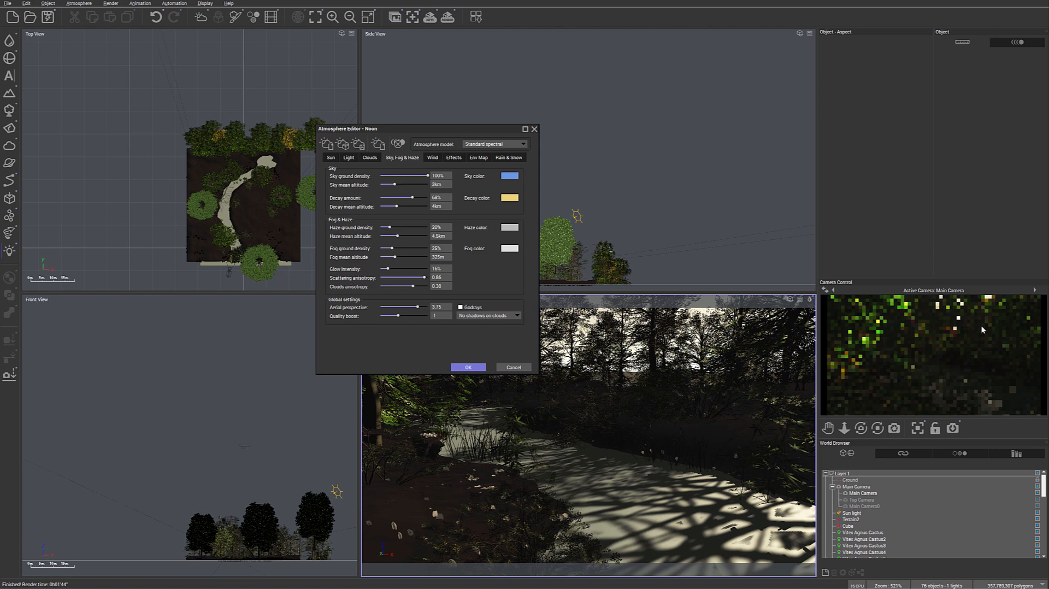
left_click(471, 368)
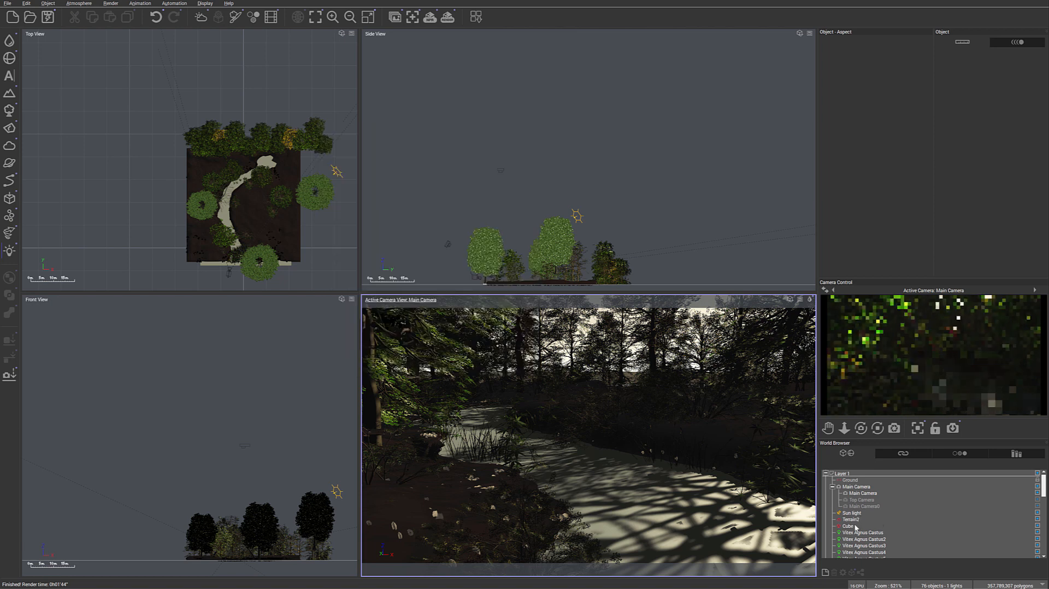
- Move the large tree beside the terrain towards the sun, to about X 33.08 m, Y 32.53 m and Z 0
left_click(323, 203)
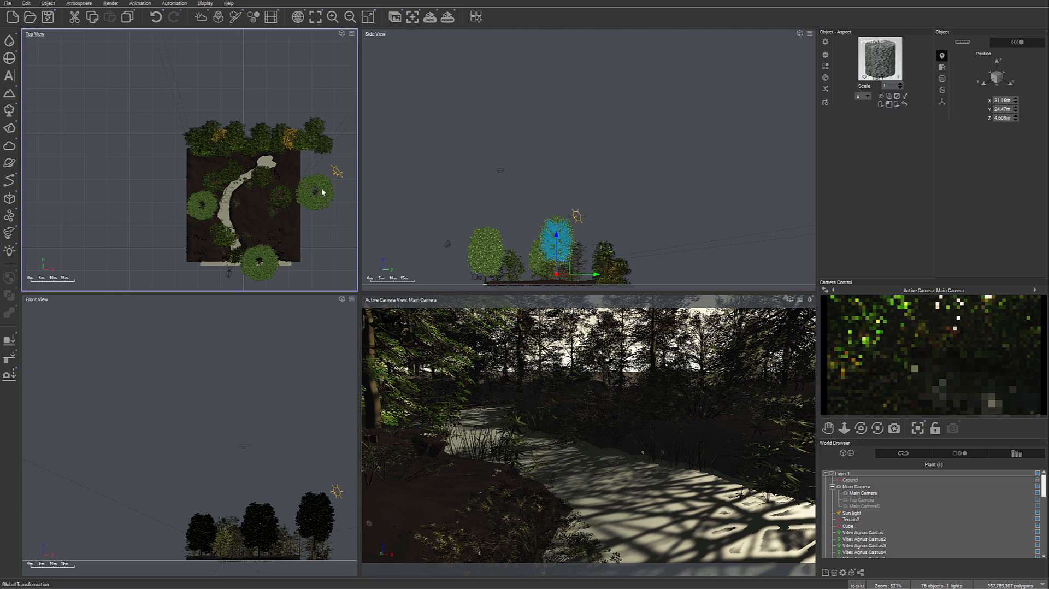
left_click_drag(322, 186, 324, 161)
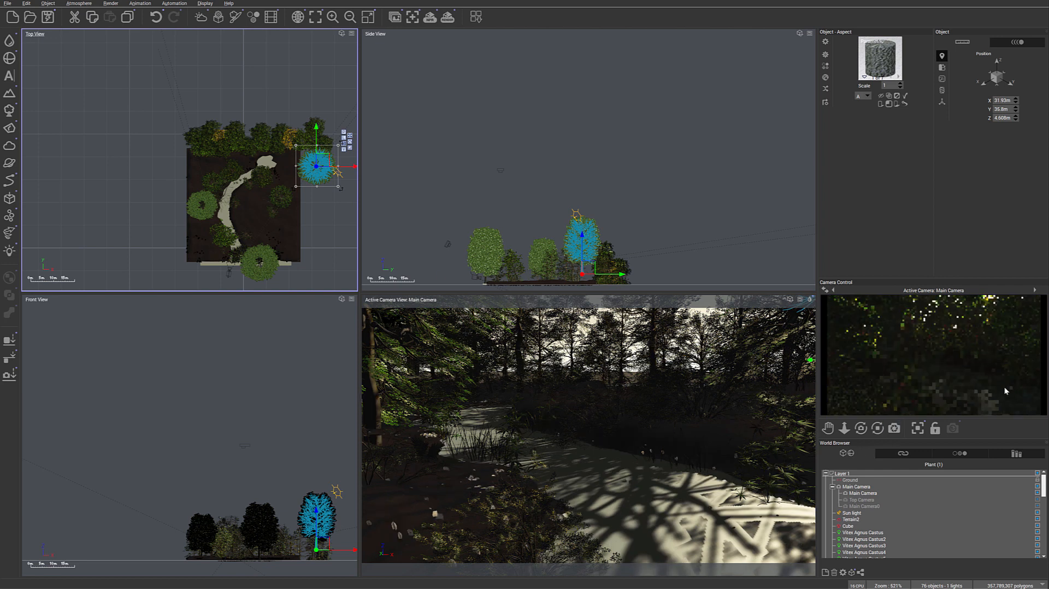
right_click(1005, 386)
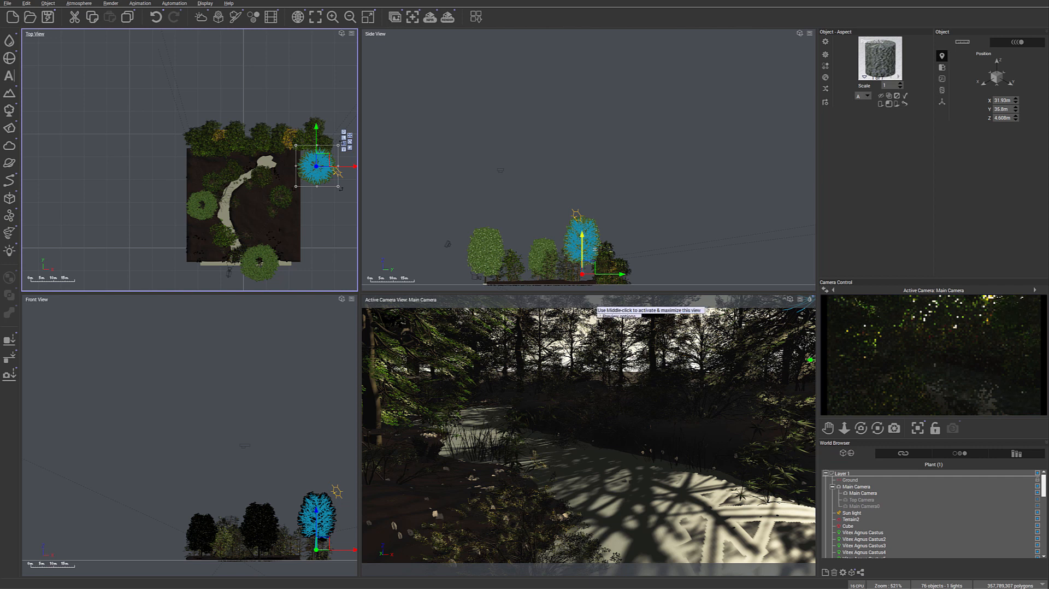
left_click_drag(588, 265, 588, 272)
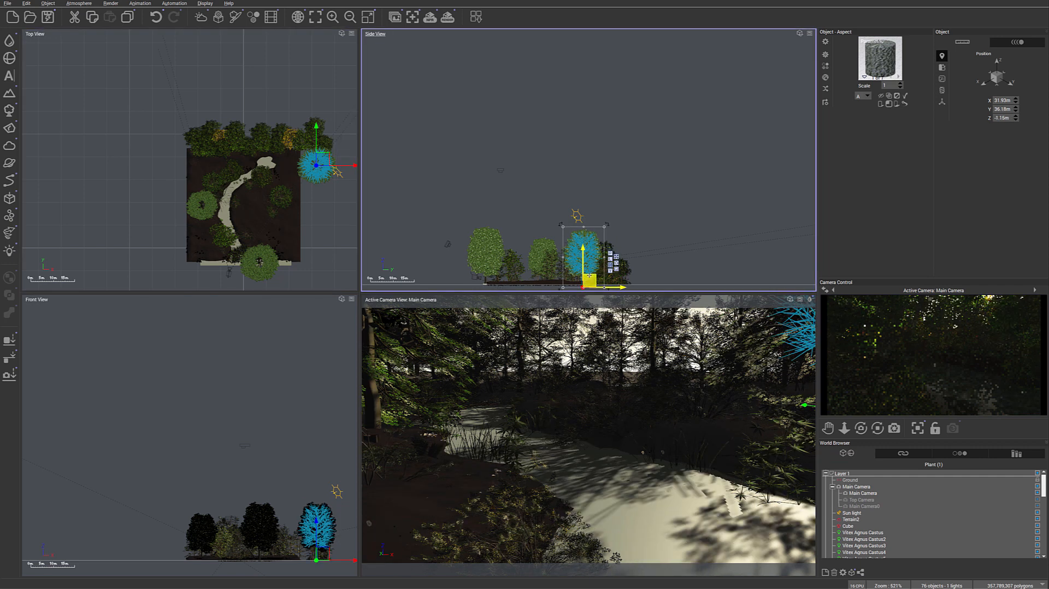
left_click_drag(324, 163, 327, 171)
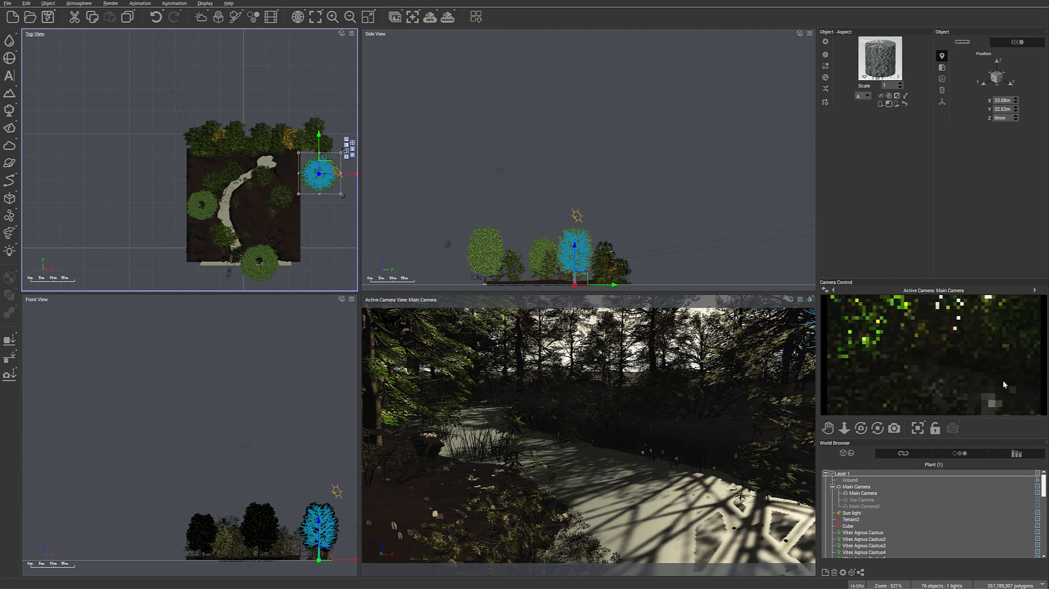
- Lower the large tree beside the sun to about Z -4.03 m at Y 33.11 m, letting more light reach the stream
left_click(575, 256)
right_click_drag(644, 206, 639, 135)
left_click_drag(576, 210, 576, 217)
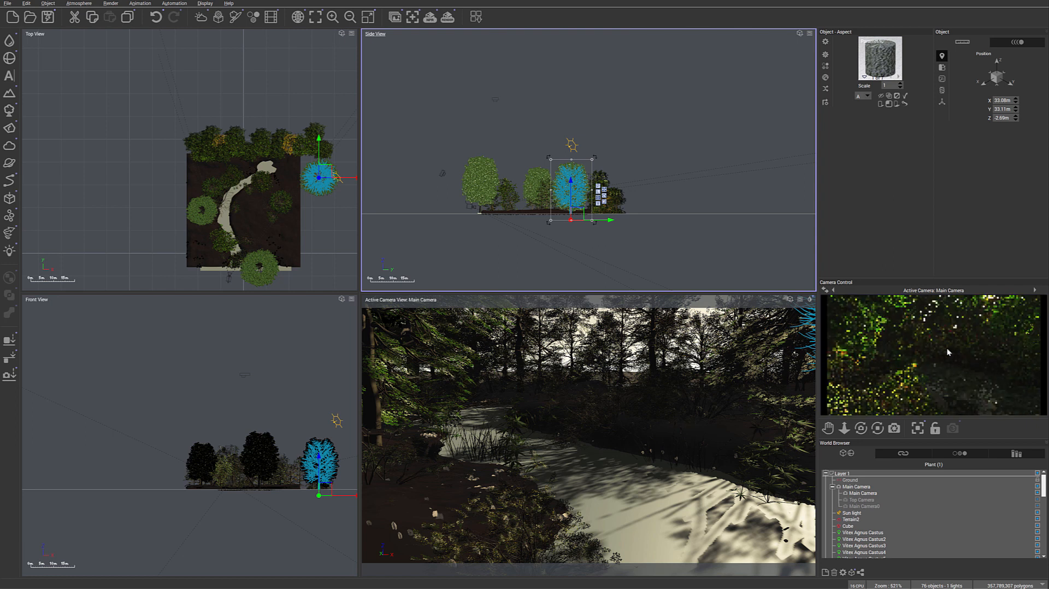
left_click_drag(578, 213, 578, 217)
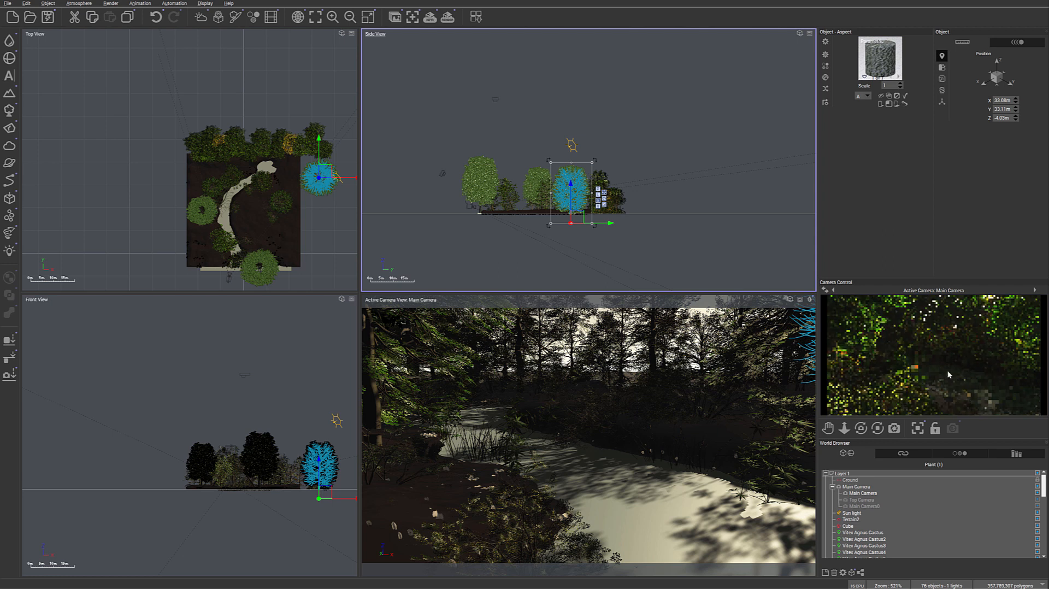
- Add a leafy tree from the Trees plant collection to the bank near the main camera
right_click_drag(326, 234, 342, 197)
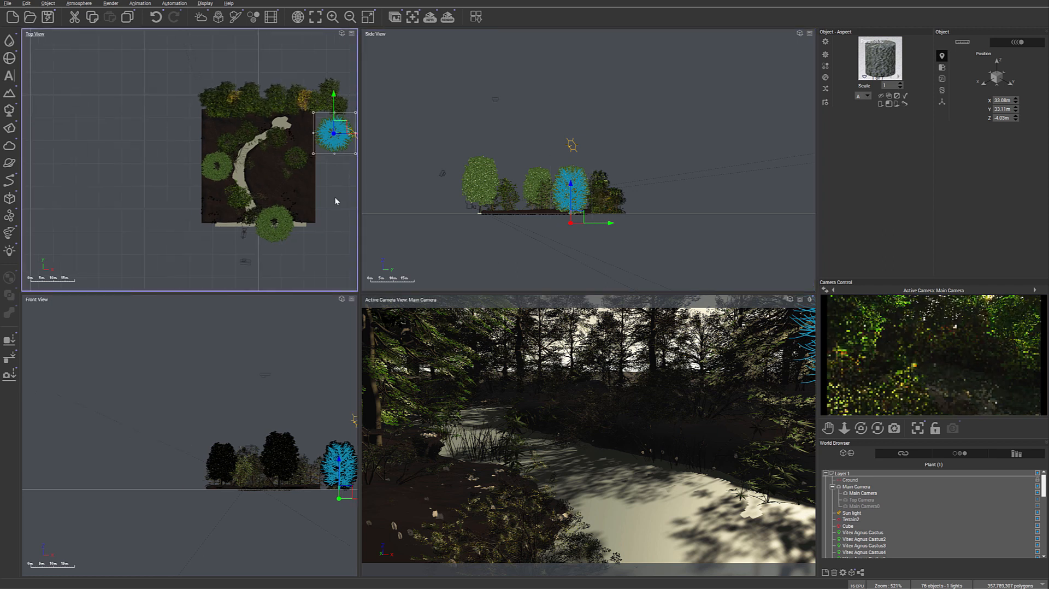
scroll(256, 205, "up", 5)
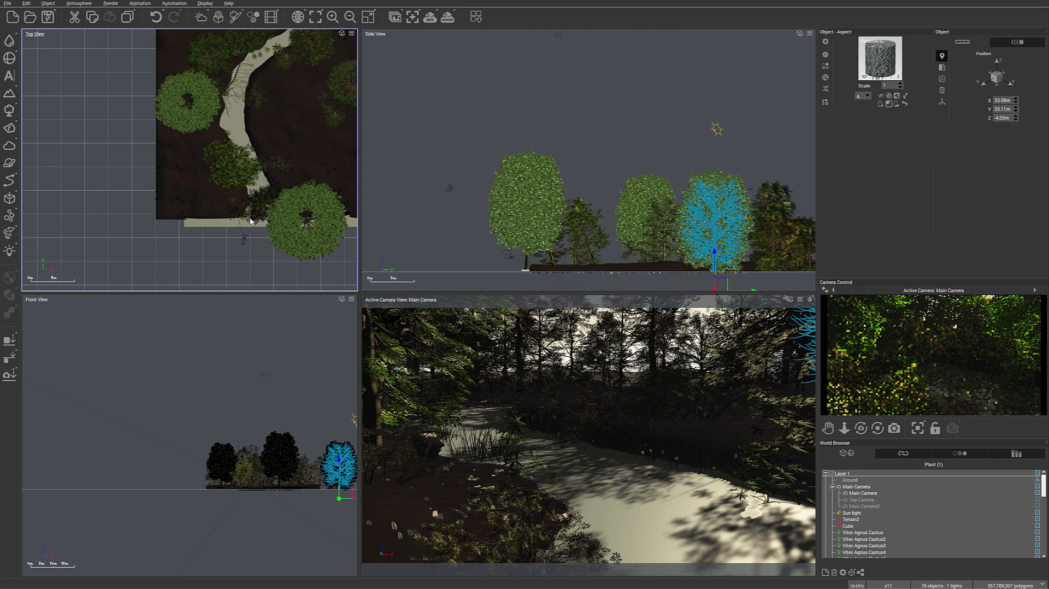
scroll(251, 221, "up", 4)
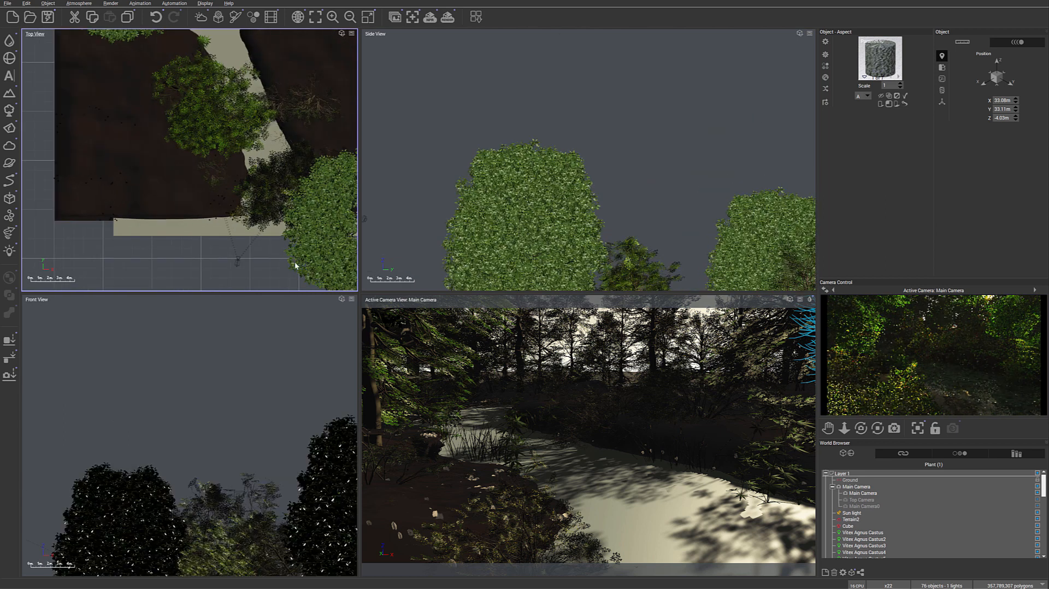
left_click(212, 172)
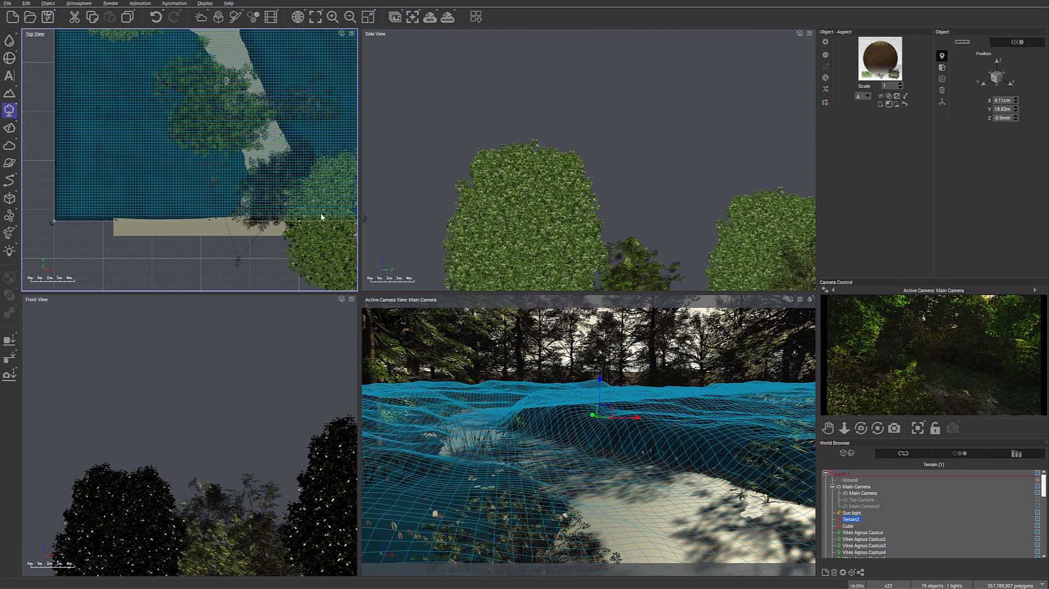
left_click(9, 110)
left_click(648, 171)
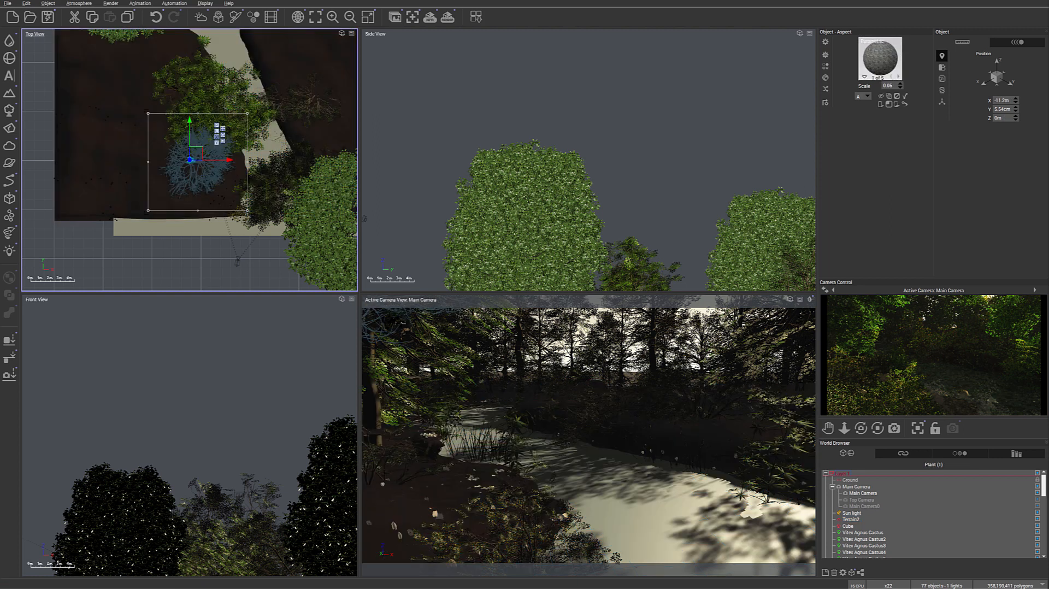
- Shrink the new tree and sink it into the near bank at about X -9.87 m, Y -2.18 m, Z -2.34 m
left_click_drag(199, 153, 215, 163)
right_click_drag(443, 194, 563, 65)
right_click_drag(742, 167, 646, 126)
left_click_drag(646, 126, 605, 175)
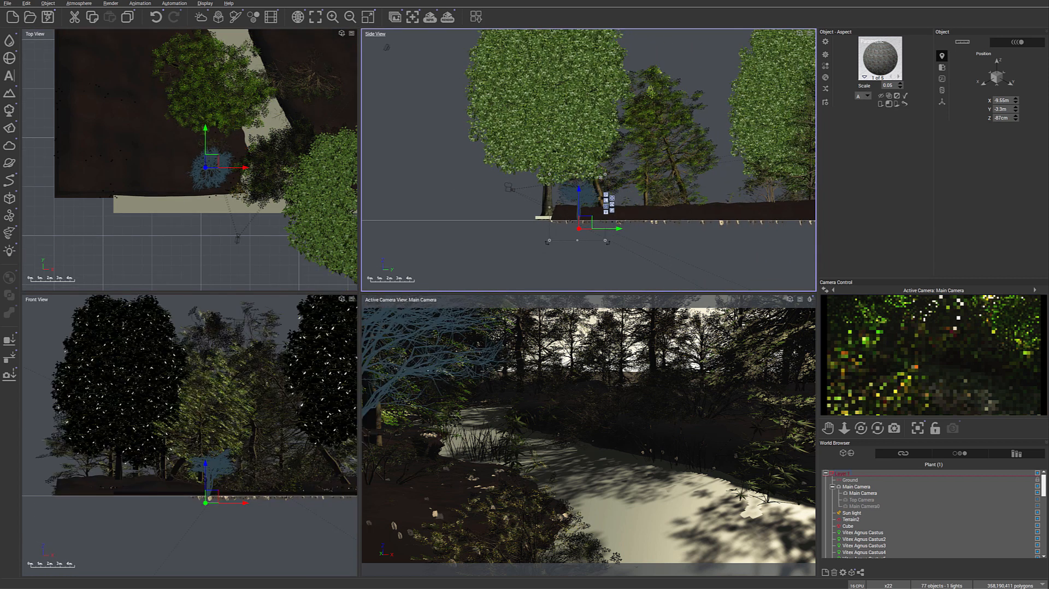
left_click_drag(213, 162, 215, 158)
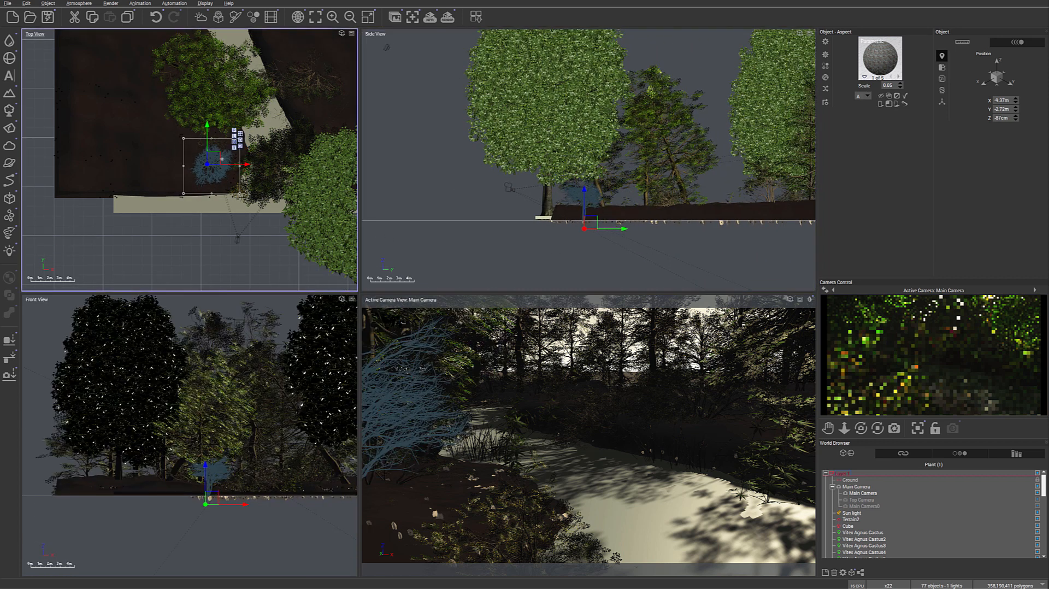
left_click_drag(591, 226, 598, 238)
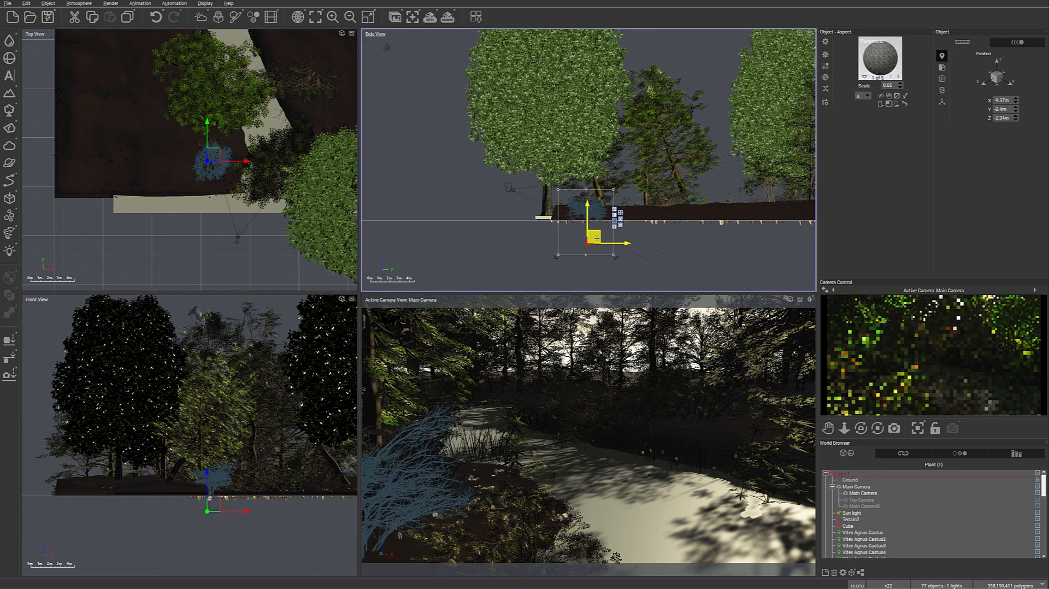
left_click_drag(212, 159, 208, 156)
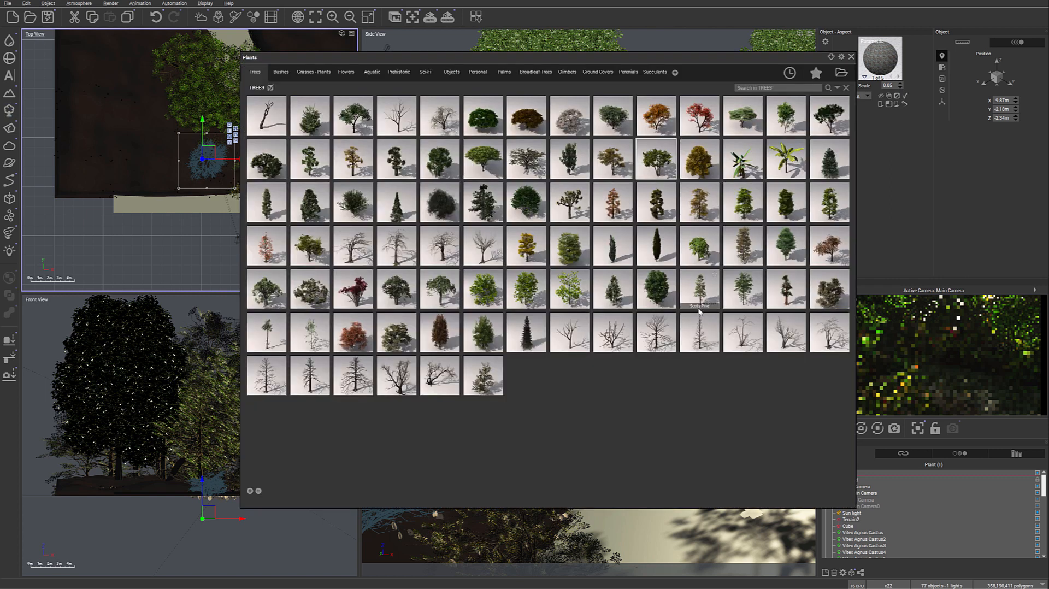
- Add a tall narrow conifer from the Trees collection, scale it down and place it on the near bank at about X -11.2 m, Y -42 cm
double_click(529, 347)
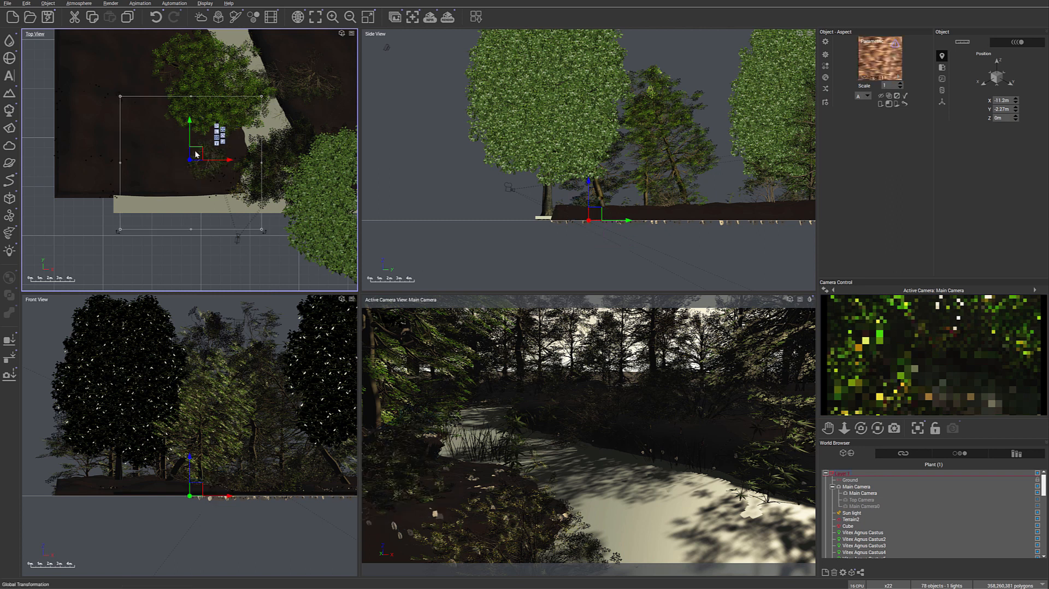
right_click_drag(642, 66, 621, 106)
scroll(620, 105, "down", 1)
scroll(621, 105, "down", 3)
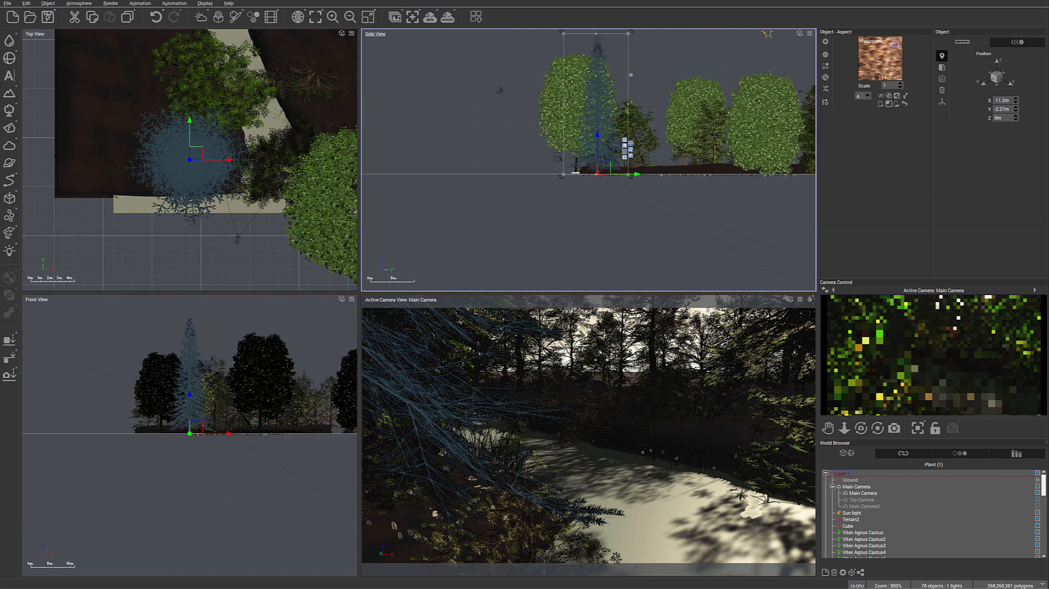
left_click_drag(631, 41, 611, 84)
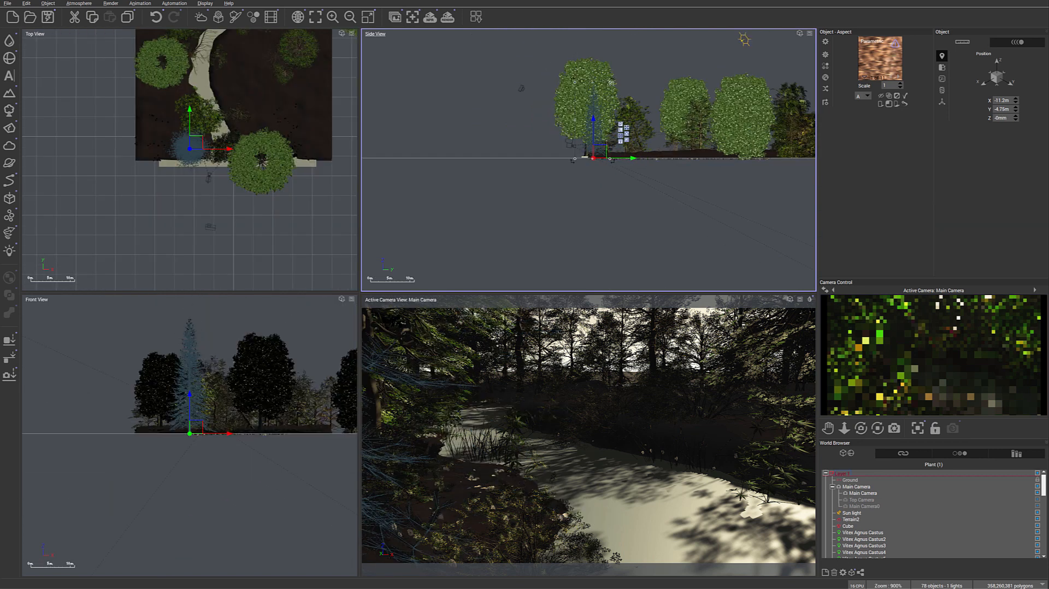
left_click_drag(197, 142, 194, 131)
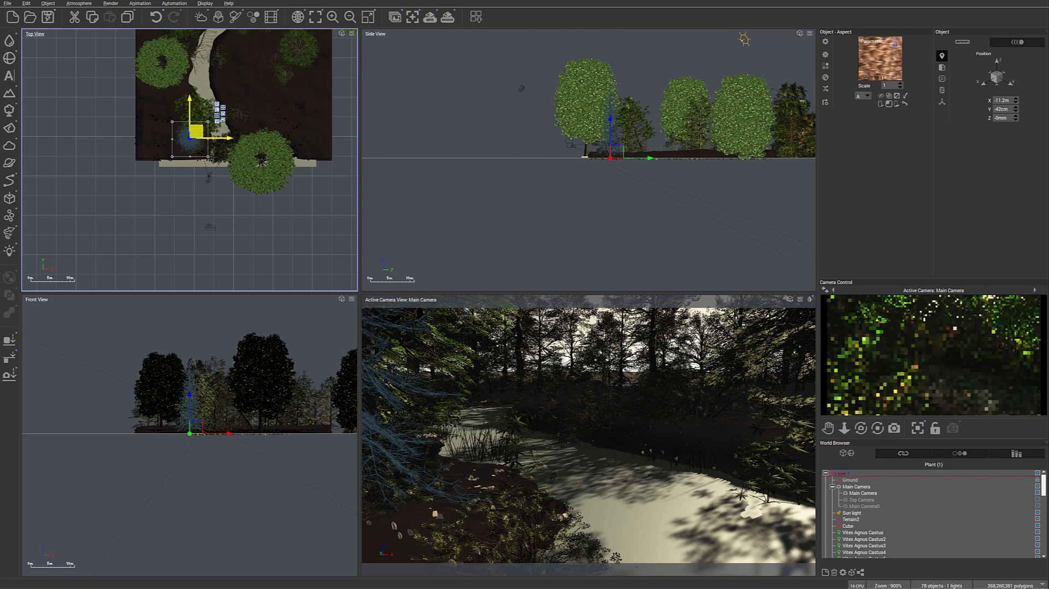
- Place a copy of the conifer across the stream at about X -1.38 m, Y 12.81 m, tilt it slightly and raise it to Z 66.7 cm
left_click_drag(200, 127, 242, 82)
left_click(248, 440)
left_click_drag(249, 440, 256, 439)
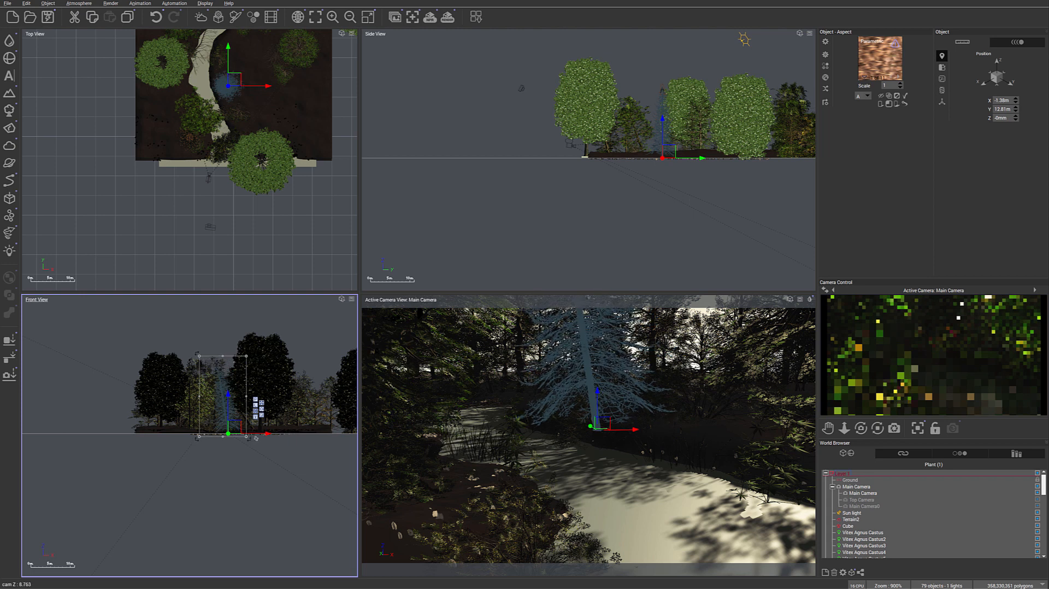
left_click_drag(669, 153, 669, 150)
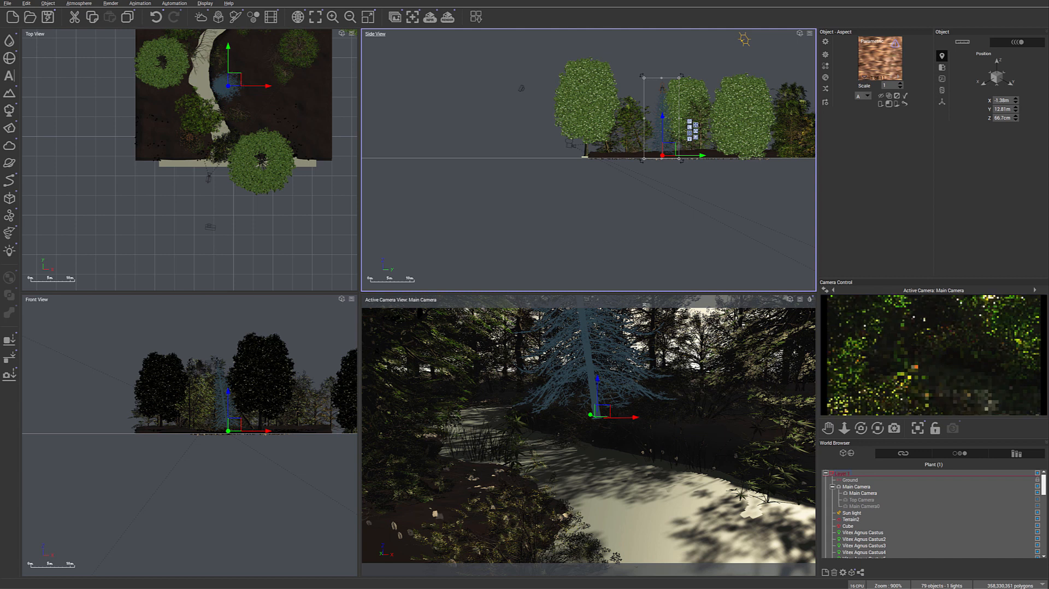
- Place another conifer copy farther back at about X 9.95 m, Y 25.81 m, straighten it upright and refresh the camera preview
right_click_drag(275, 158, 285, 236)
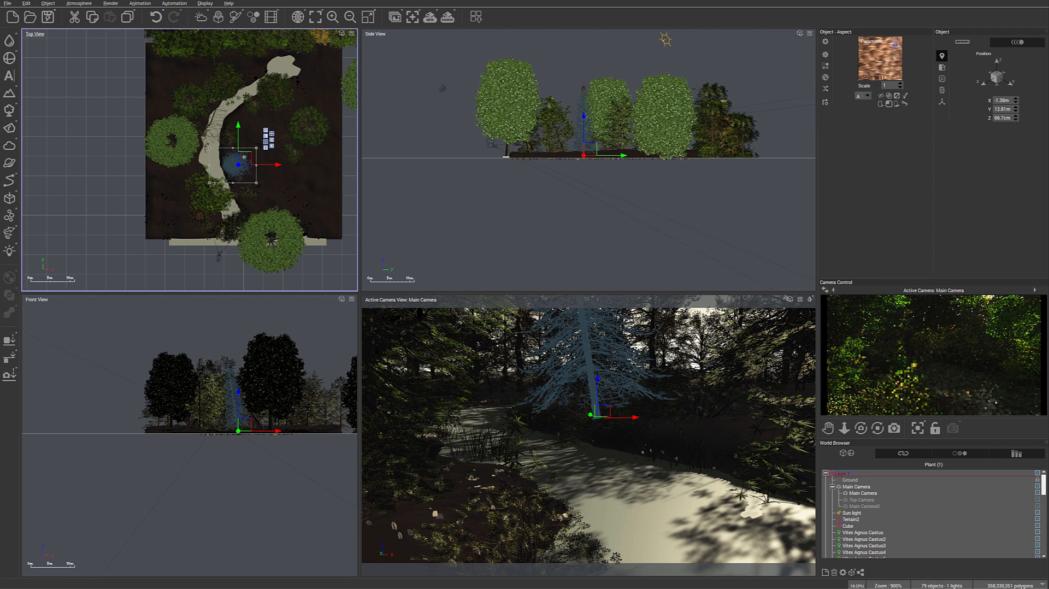
left_click_drag(244, 158, 289, 109)
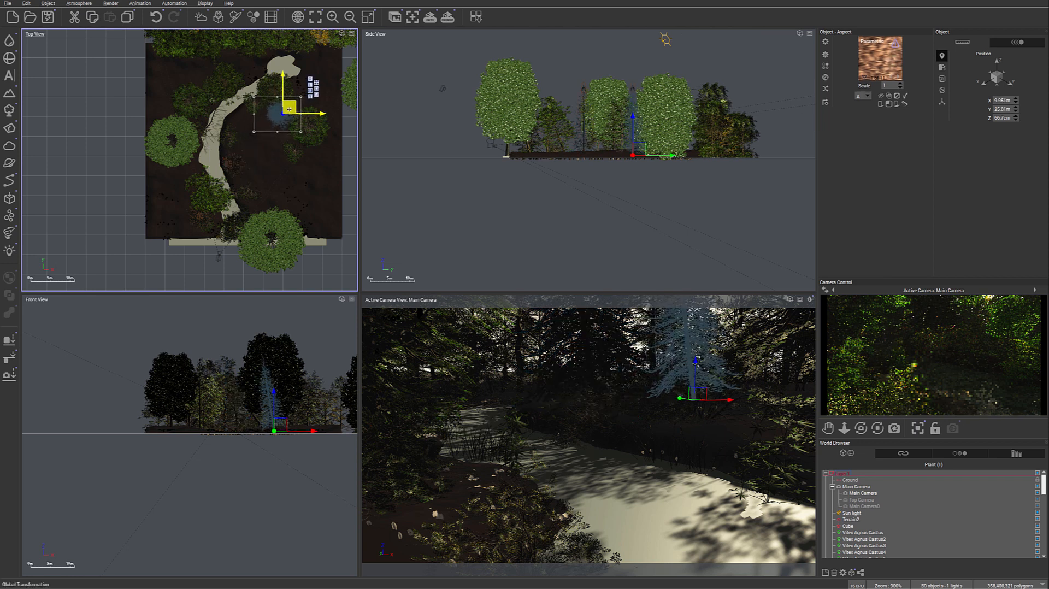
left_click(283, 404)
left_click_drag(307, 439, 304, 443)
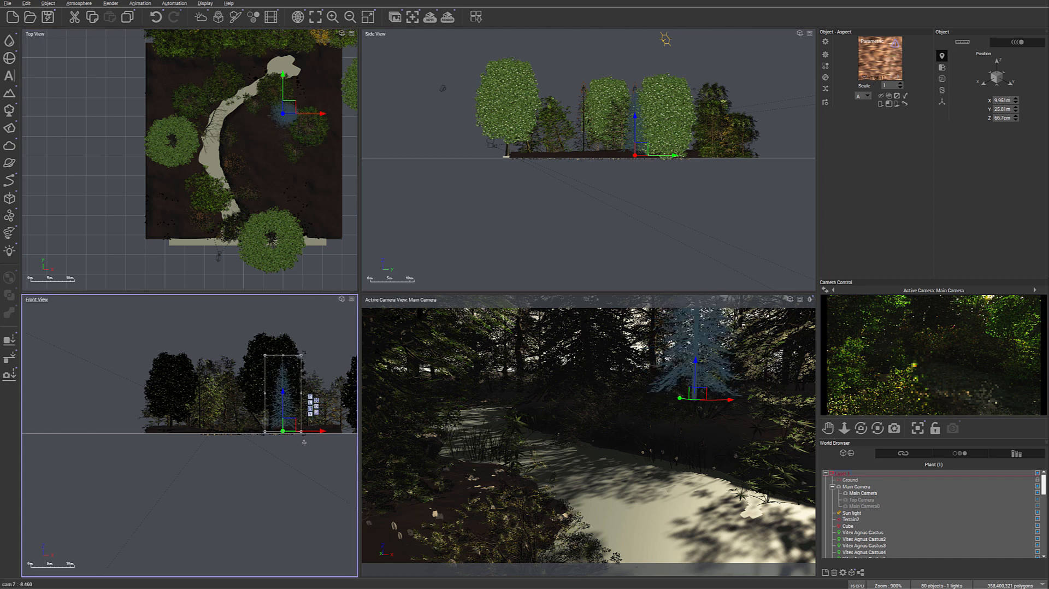
right_click(995, 306)
left_click(989, 305)
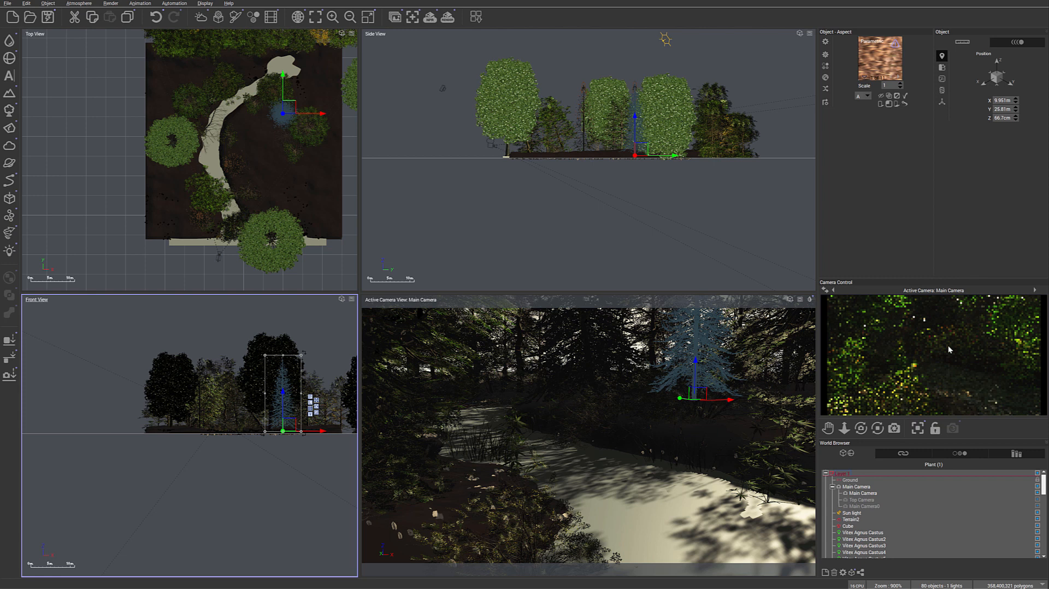
- Try the Water lilies material from the Liquids collection on the stream's water cube and refresh the camera preview
right_click_drag(333, 259, 328, 225)
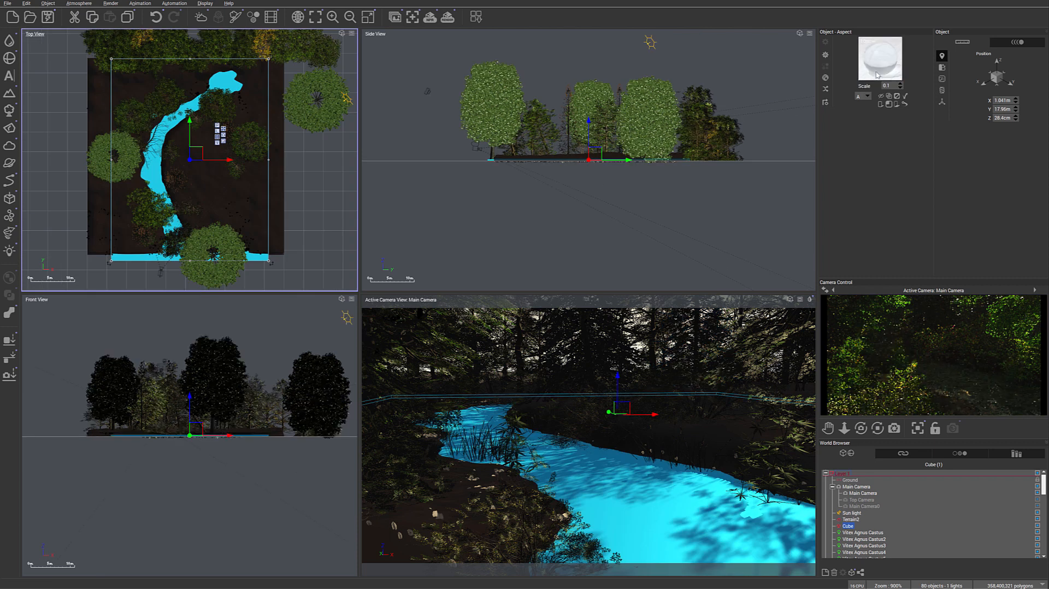
left_click(825, 78)
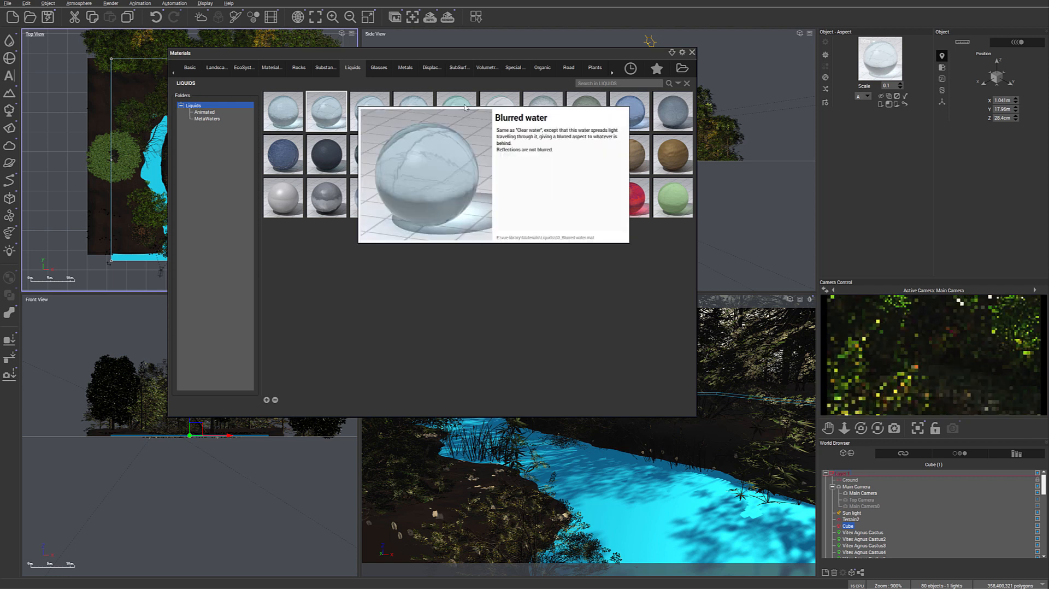
mouse_move(639, 106)
mouse_move(545, 157)
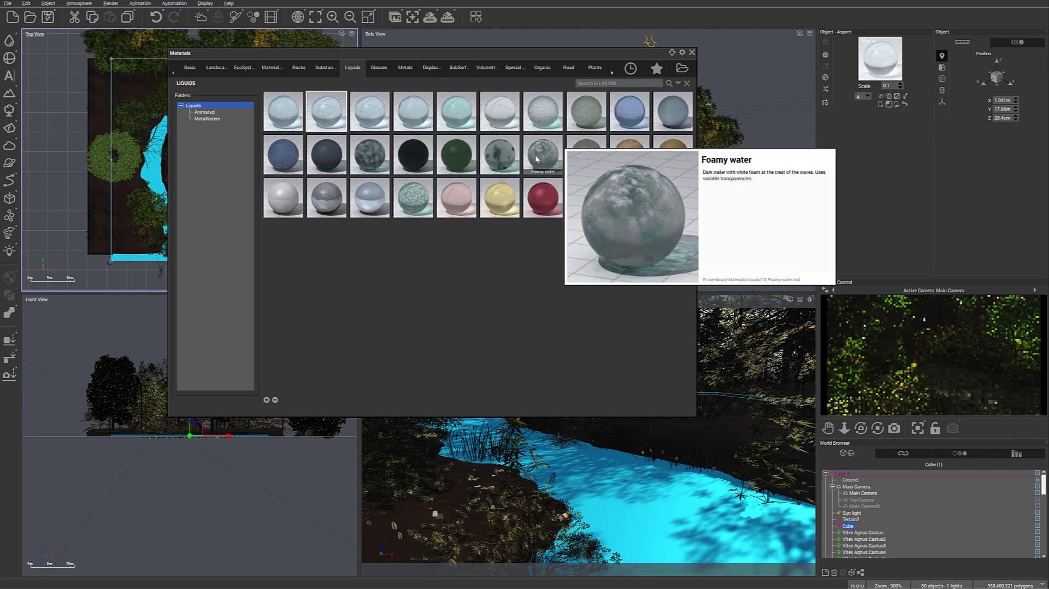
mouse_move(498, 161)
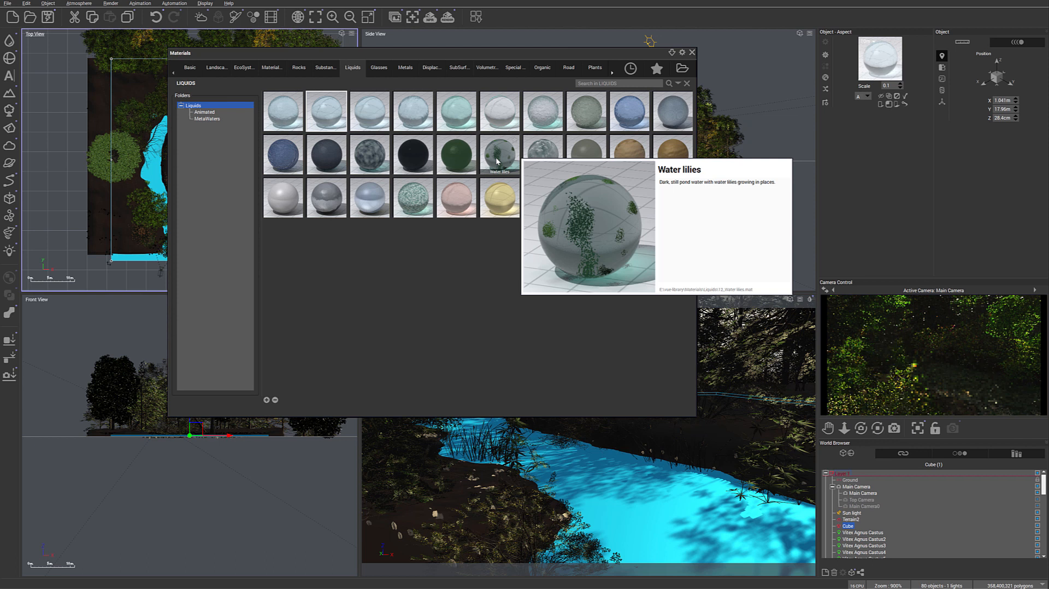
double_click(497, 161)
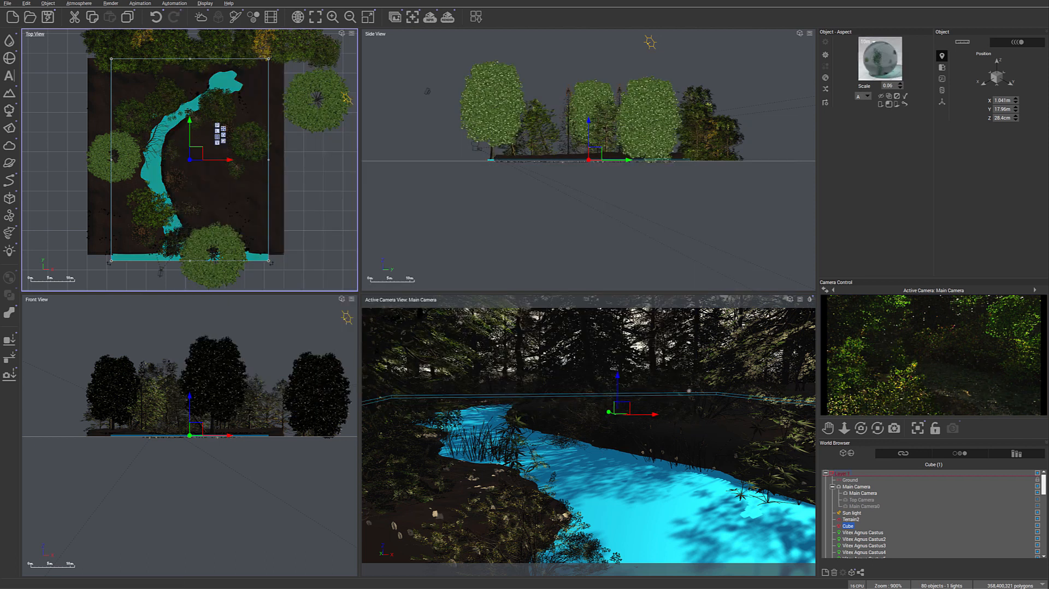
right_click(989, 395)
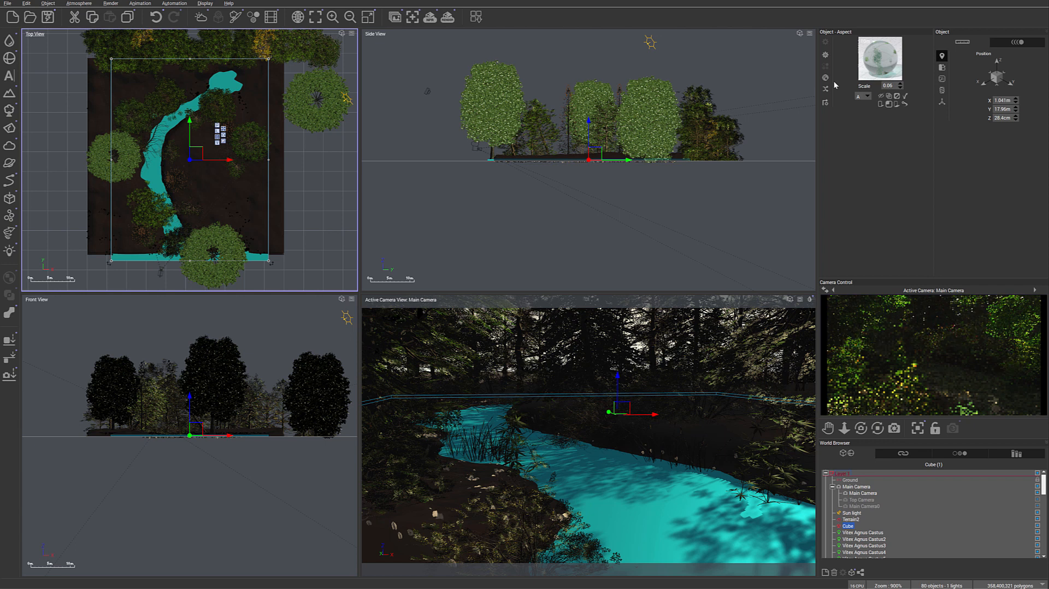
- Assign the Tropical water material from the Liquids collection to the stream's water cube
left_click(825, 77)
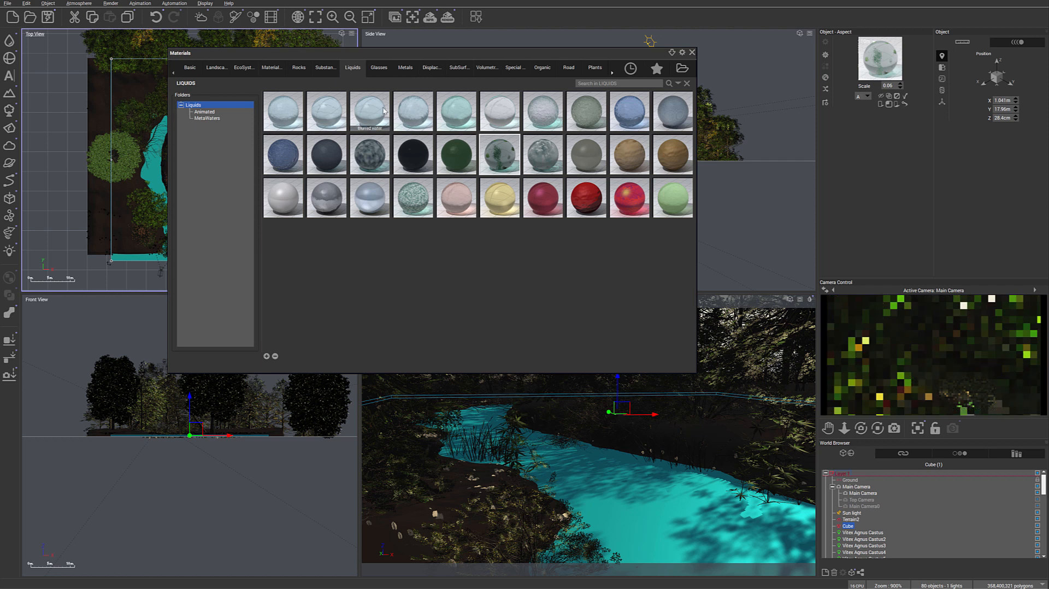
mouse_move(413, 106)
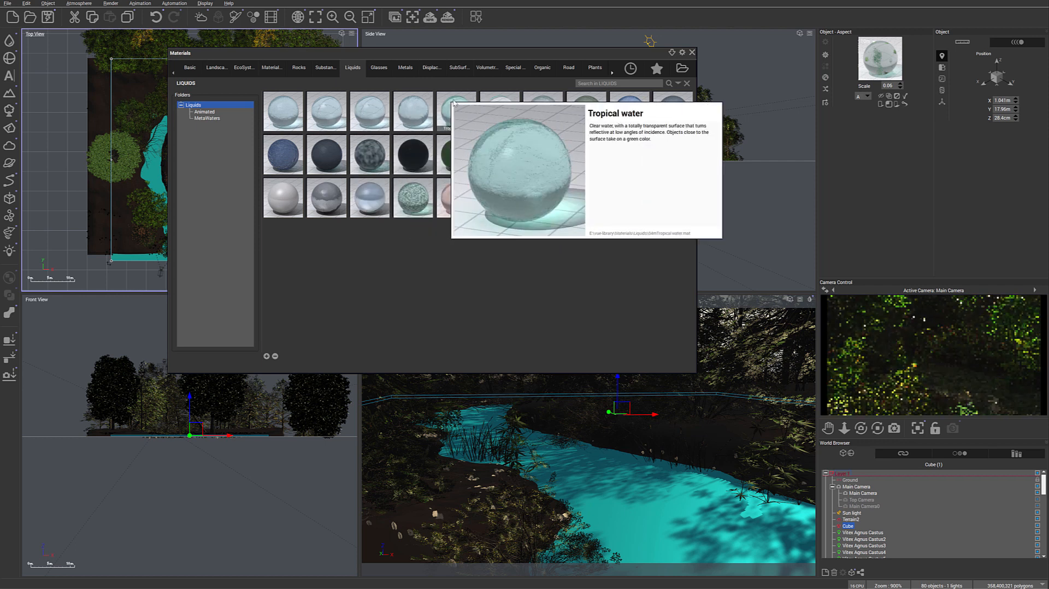
double_click(454, 102)
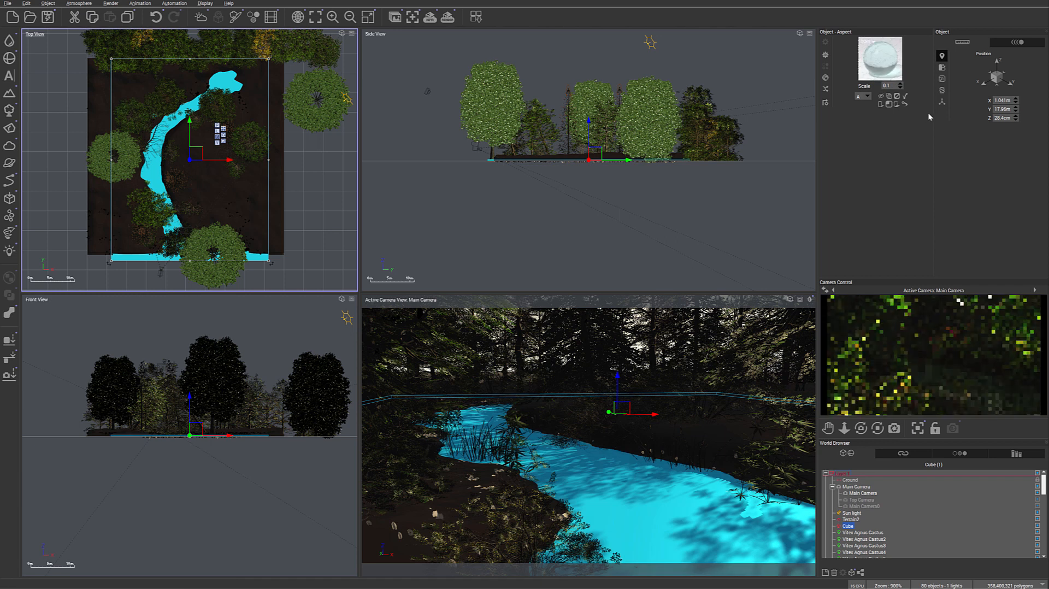
- Open the Tropical water material for advanced editing and raise its transparency fading-out amount to 77%
double_click(880, 59)
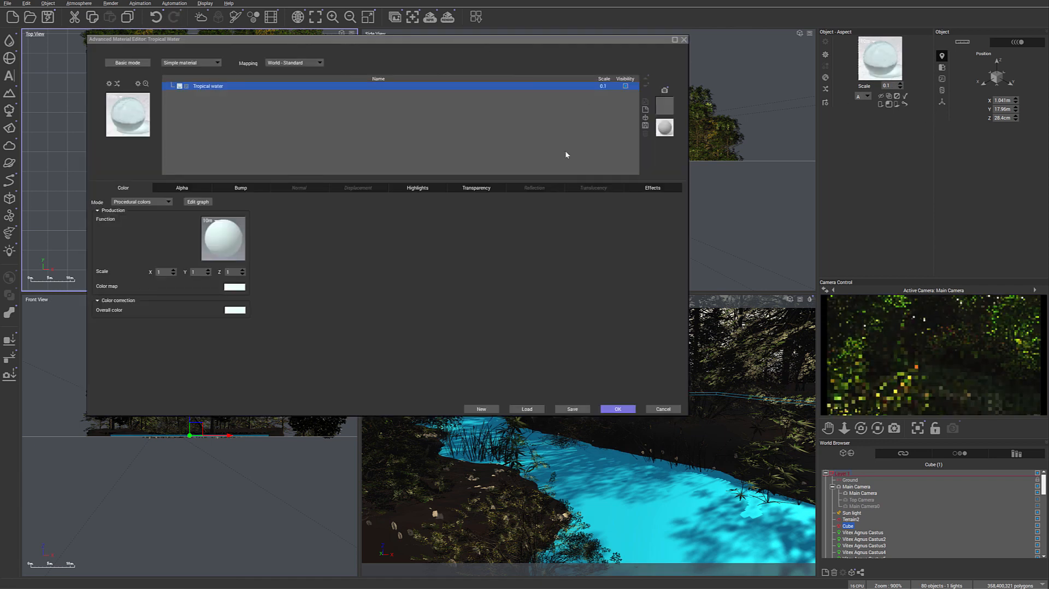
left_click_drag(331, 41, 383, 67)
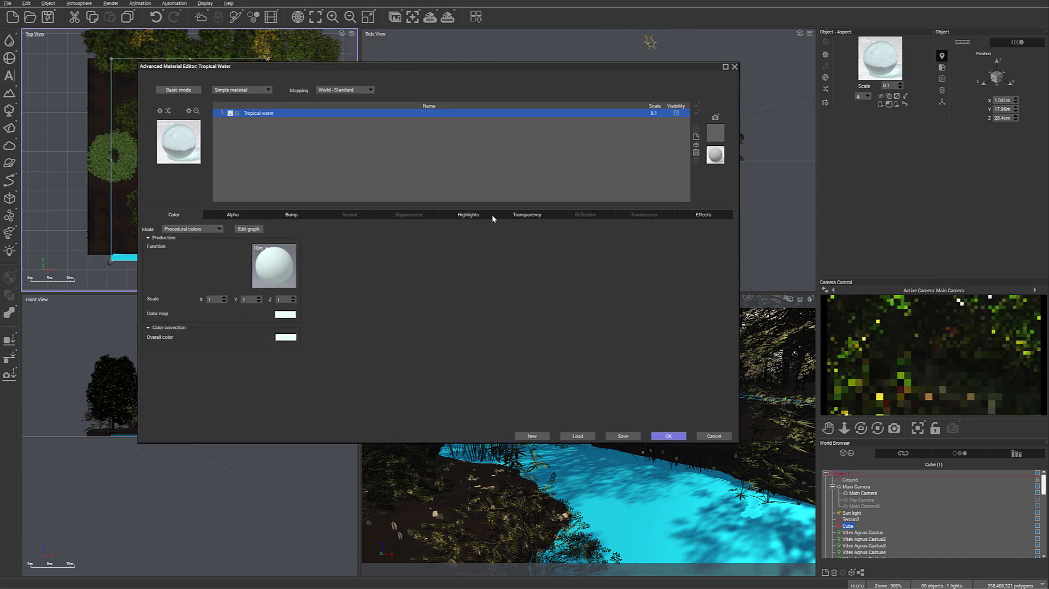
left_click(528, 216)
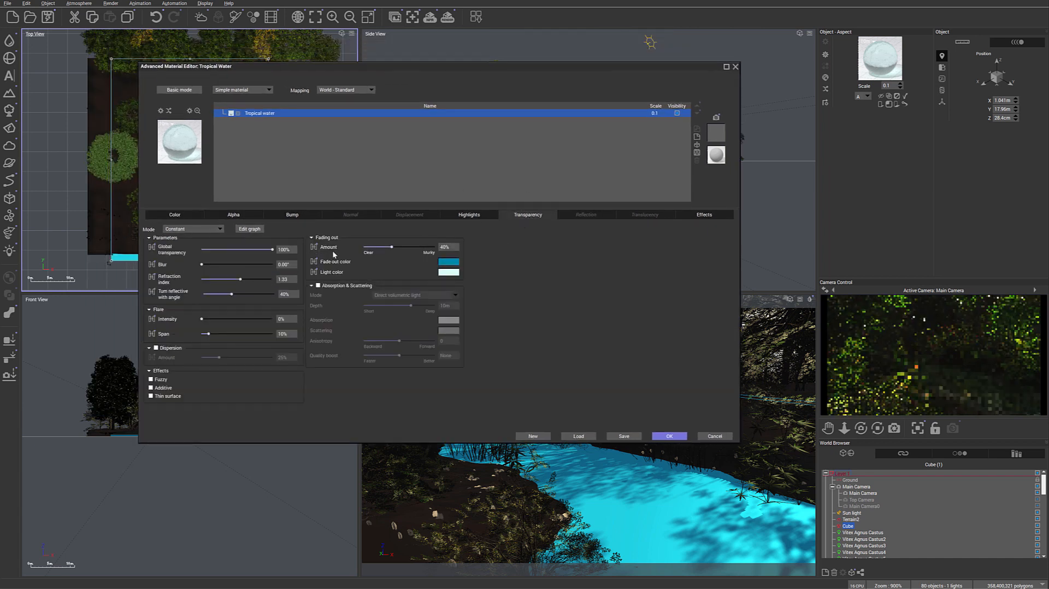
left_click_drag(393, 247, 404, 248)
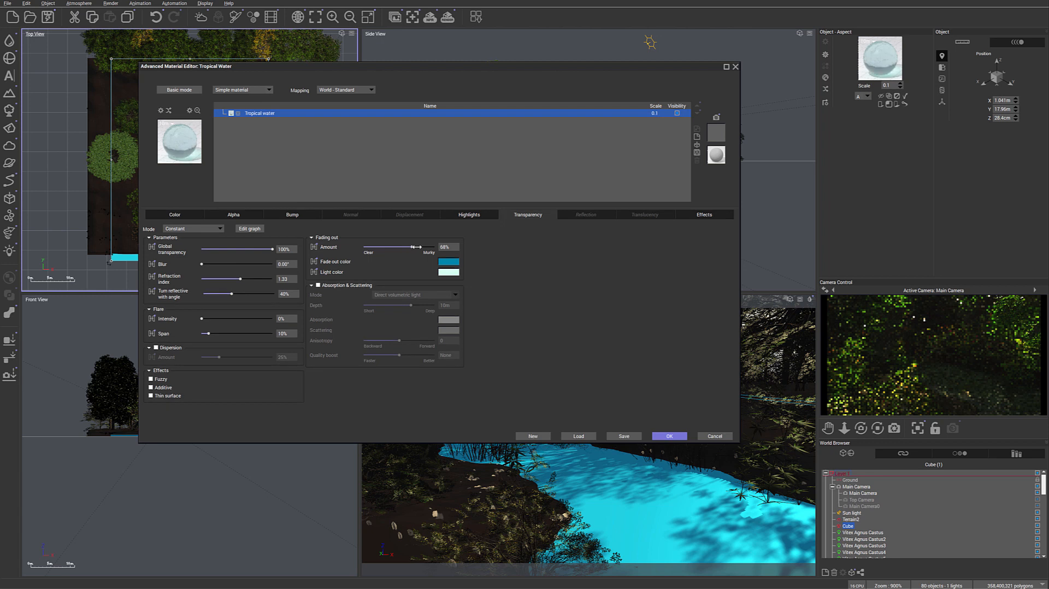
left_click_drag(418, 247, 424, 248)
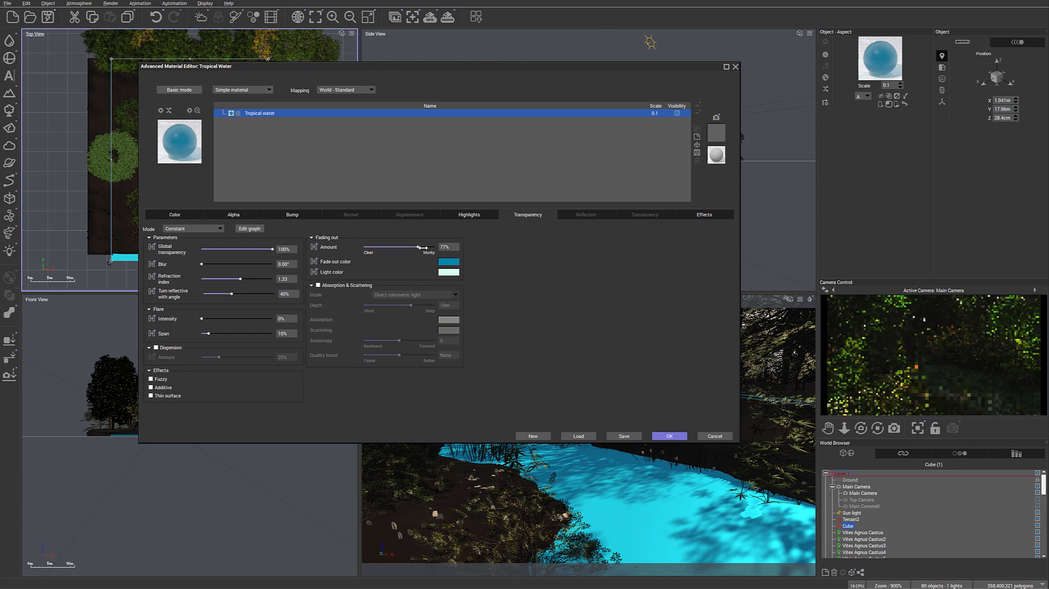
- Change the water's fade-out color from blue to a muted dark green
left_click(447, 262)
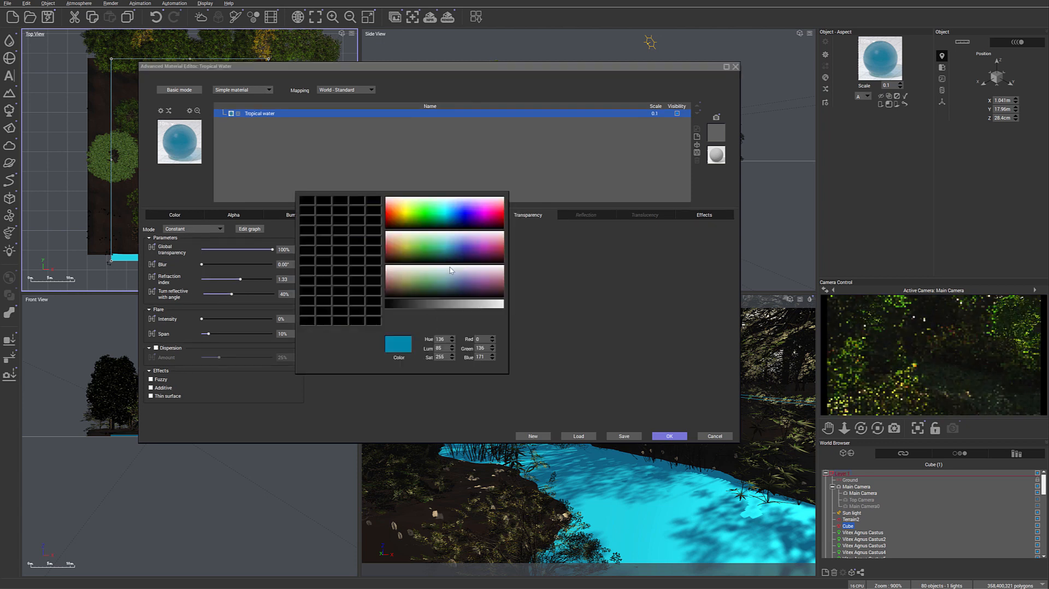
left_click(430, 276)
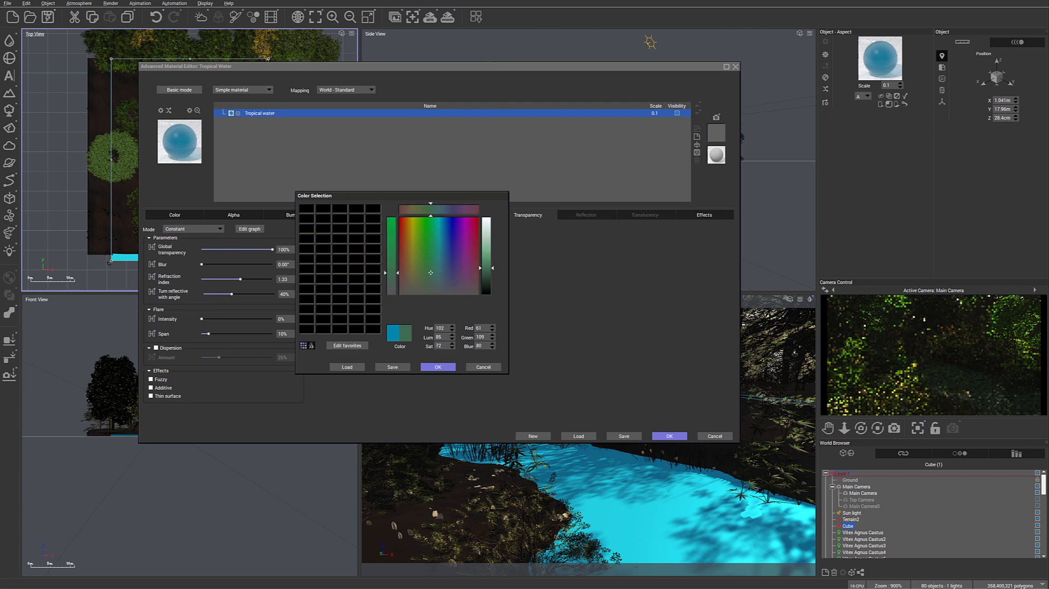
left_click(421, 275)
left_click(424, 271)
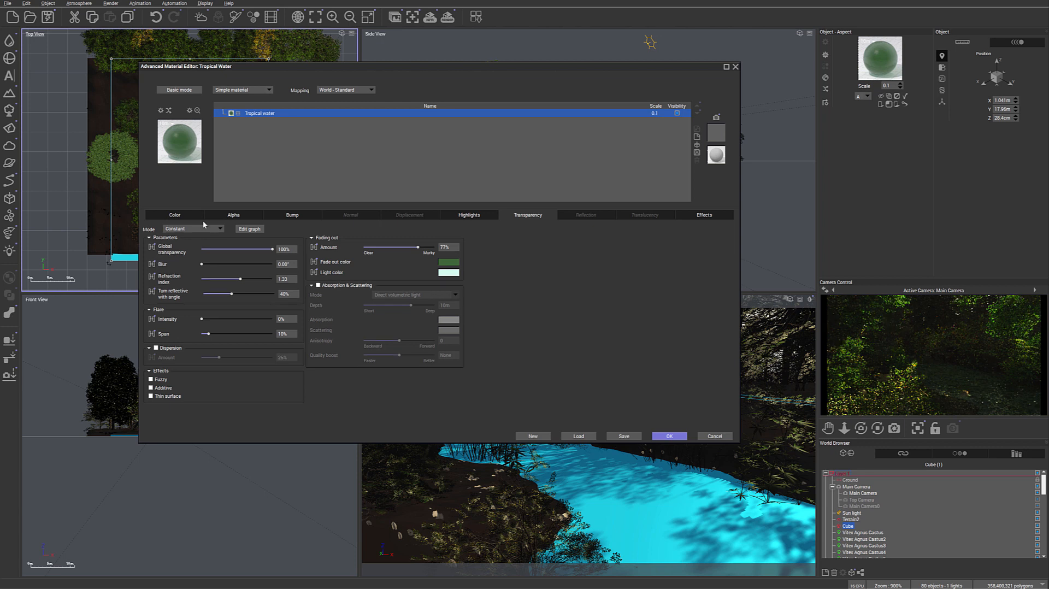
- Set the water material's bump depth to 0.2
left_click(293, 215)
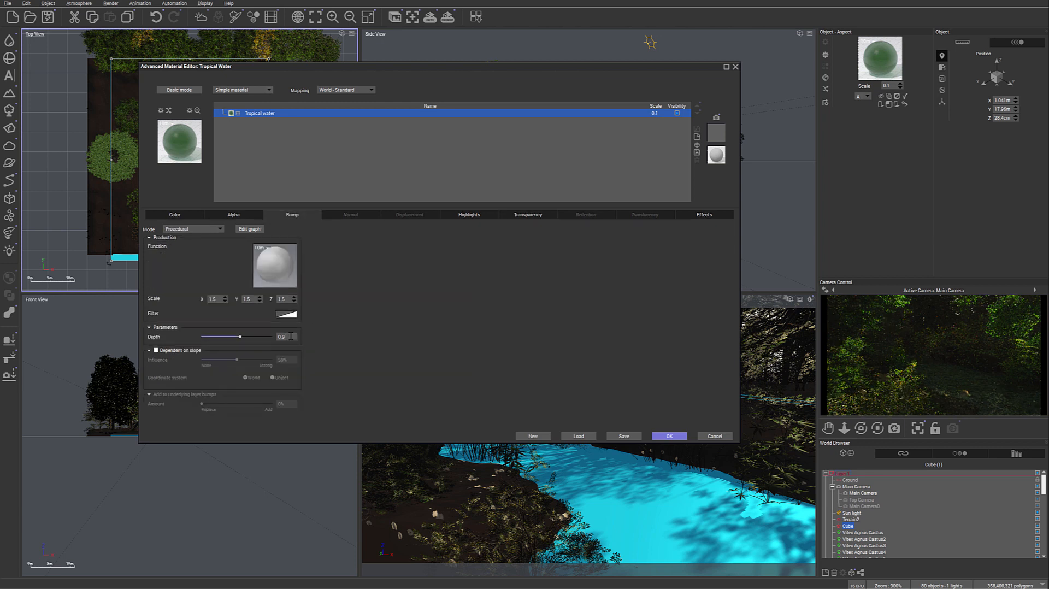
left_click(291, 336)
type("0.2")
key("Return")
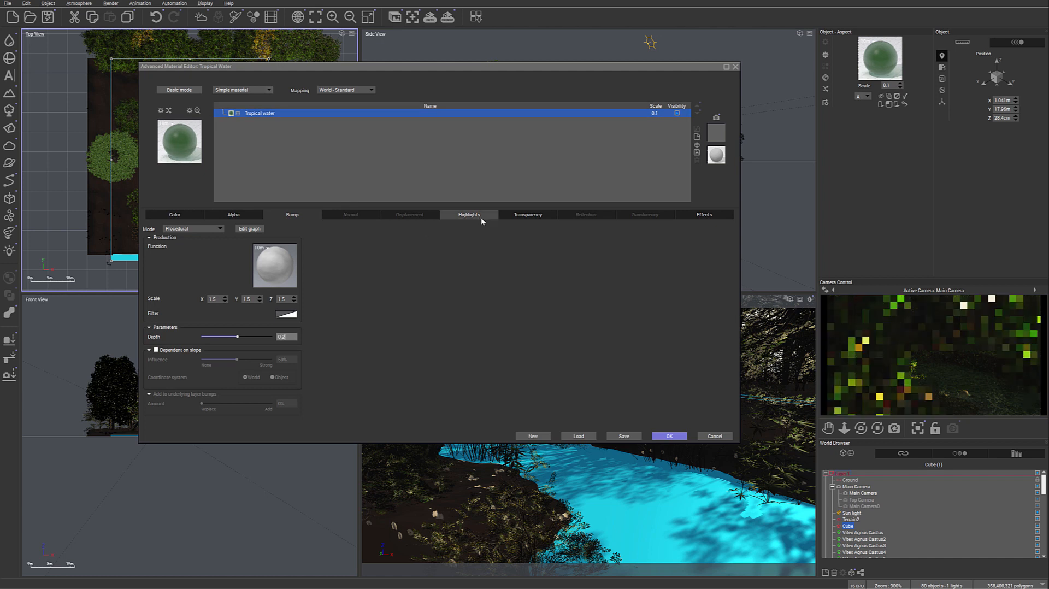
- Lower the water's transparency fading-out amount to 66% and apply the material changes
left_click(510, 216)
left_click_drag(414, 246, 410, 245)
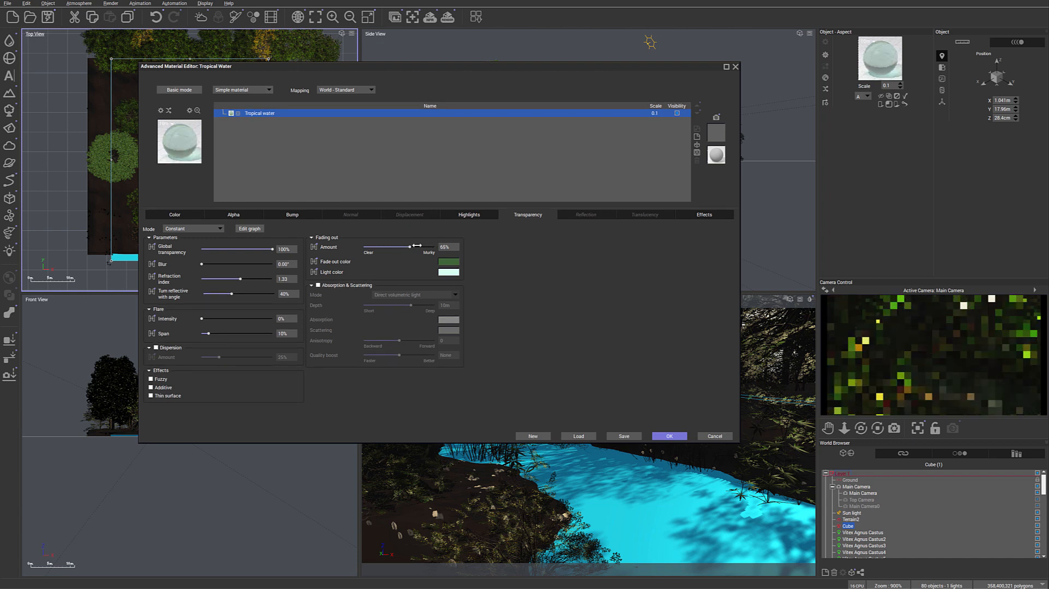
left_click(668, 436)
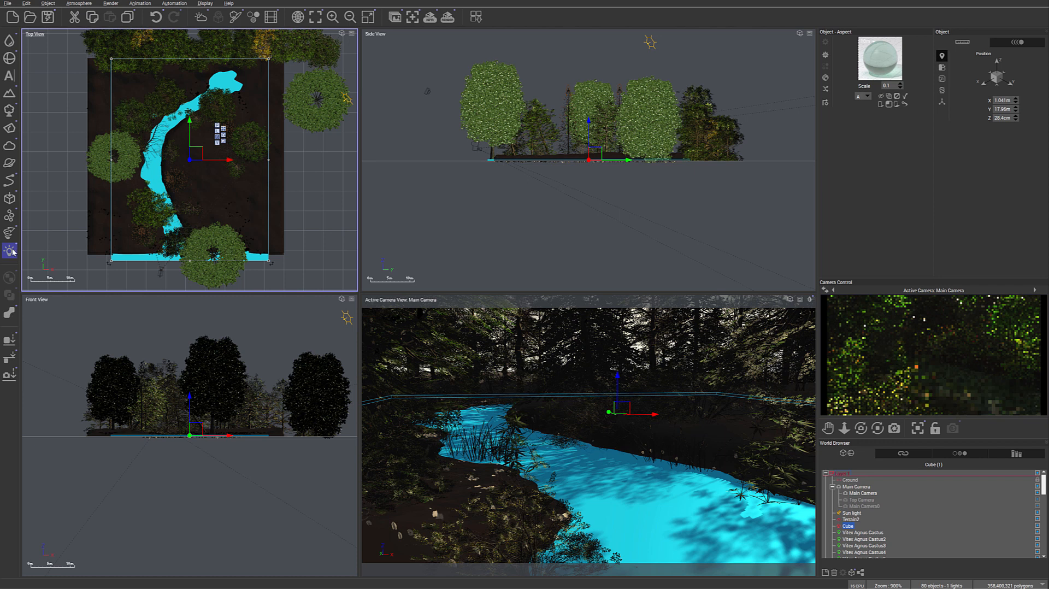
- Add a quadratic spot light with volumetric lighting enabled, raised above the trees to about Y 13.96 m, Z 26.17 m
mouse_move(11, 252)
left_click(68, 256)
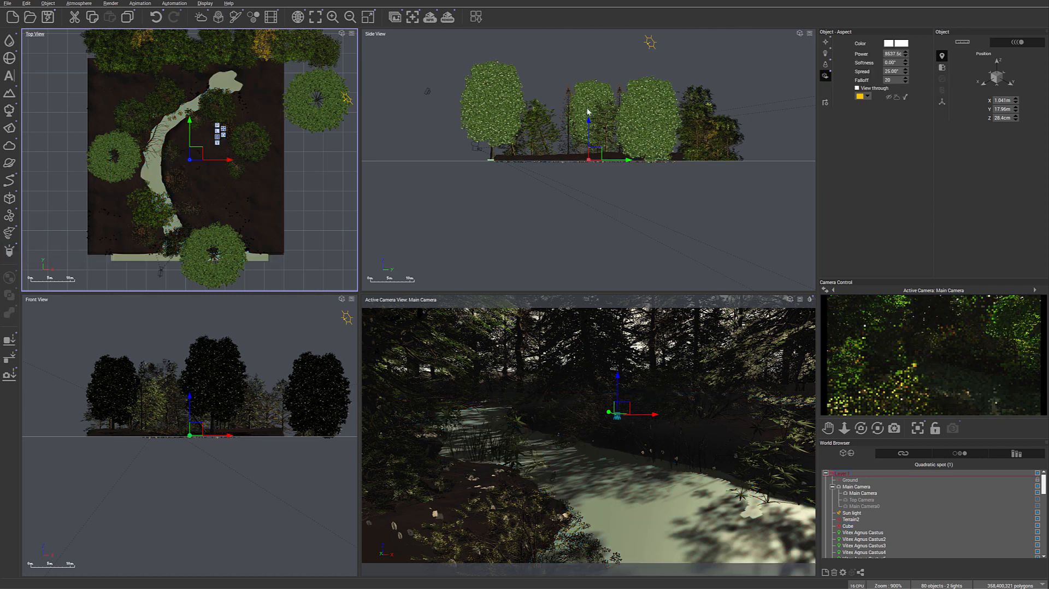
left_click_drag(595, 154, 581, 42)
left_click(825, 64)
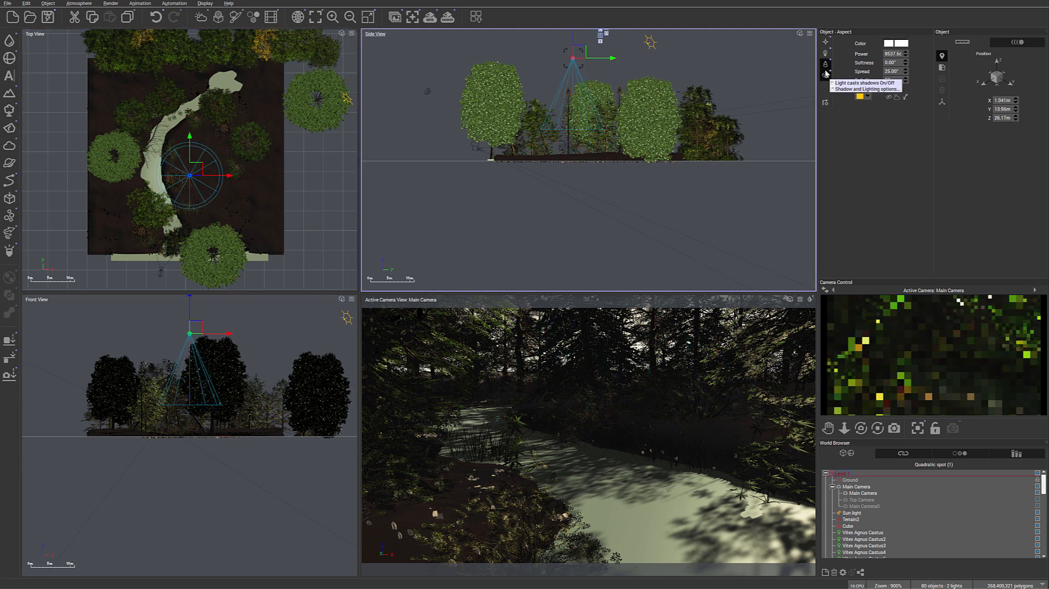
- Move the spot light to about X 9.15 m, Y 16.18 m, Z 25.4 m and aim it diagonally down toward the stream
left_click_drag(197, 166, 188, 166)
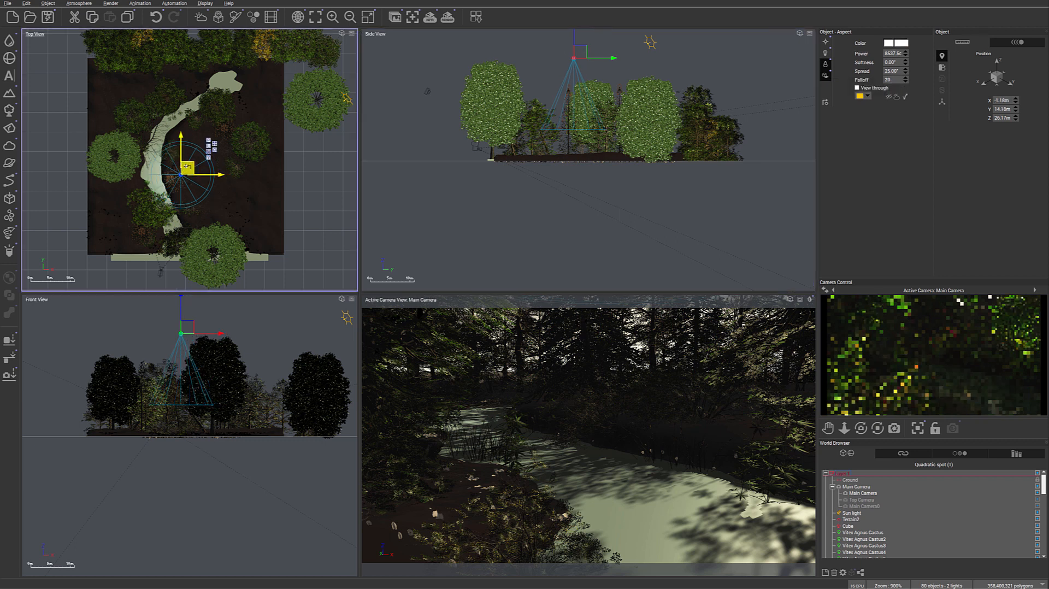
left_click(190, 322)
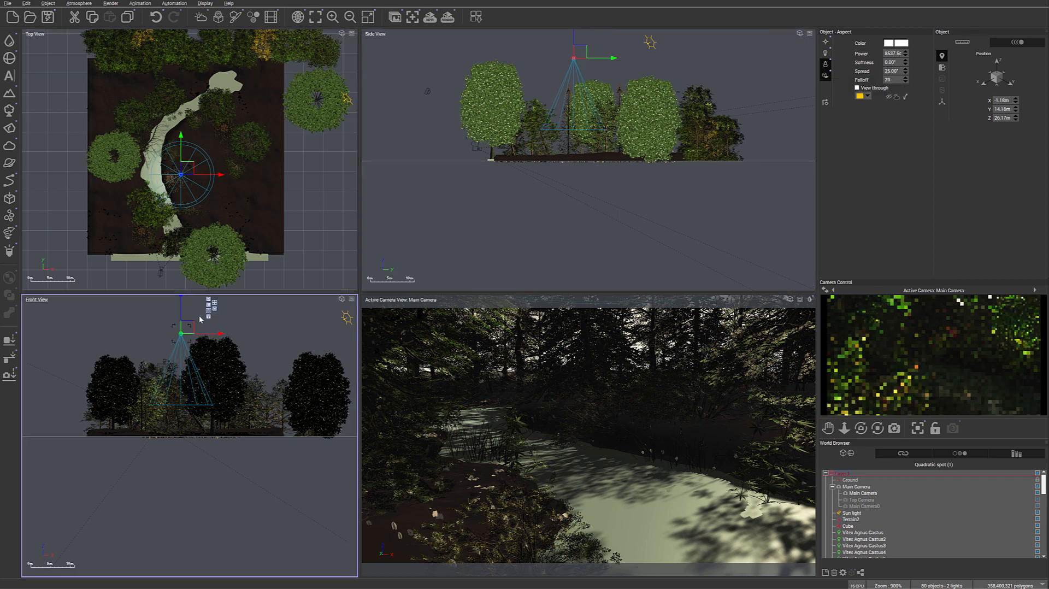
left_click_drag(193, 326, 249, 329)
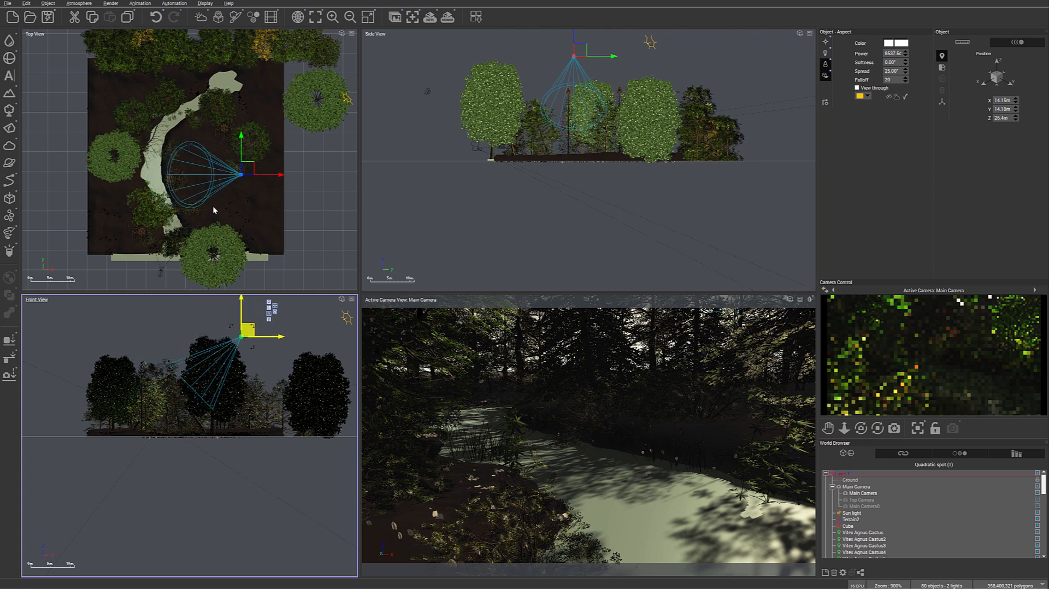
left_click(246, 178)
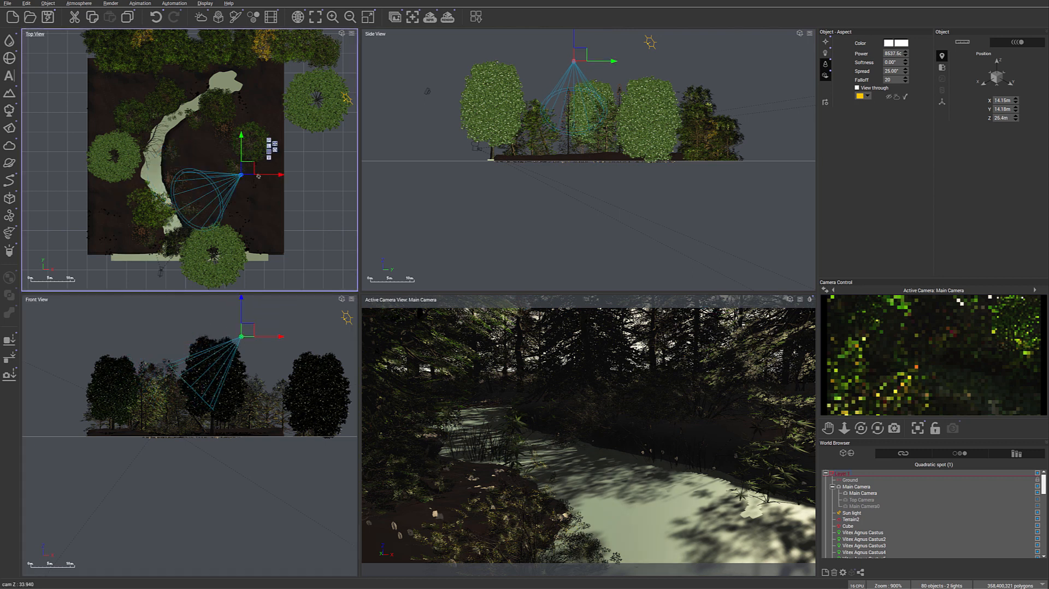
left_click_drag(247, 168, 224, 161)
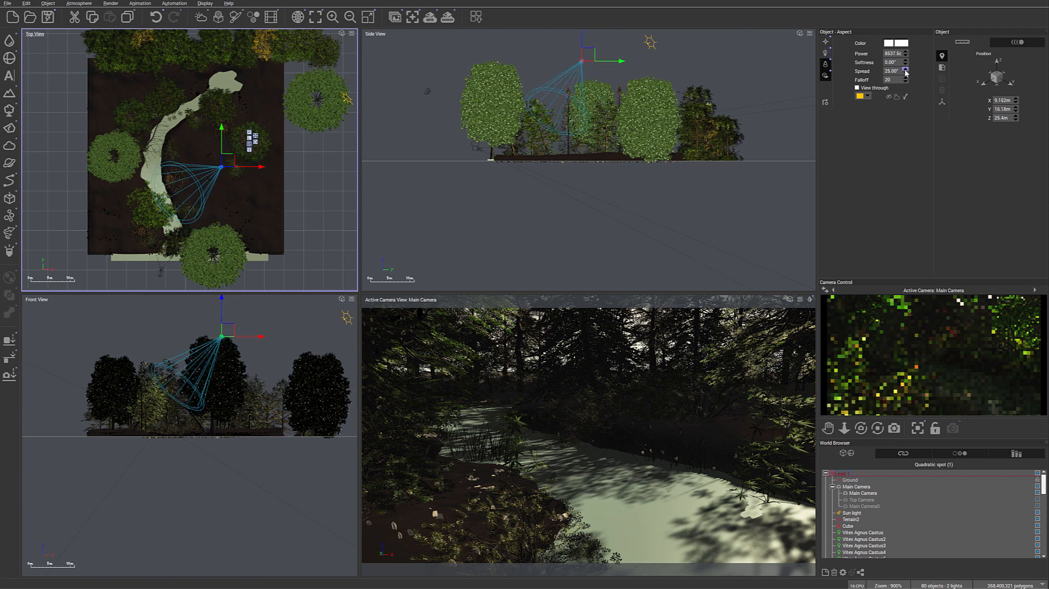
- Increase the spot light's power and turn on smoke or dust in its volumetric light beam
mouse_move(905, 53)
left_mouse_down()
mouse_move(905, 43)
mouse_move(905, 54)
left_mouse_up()
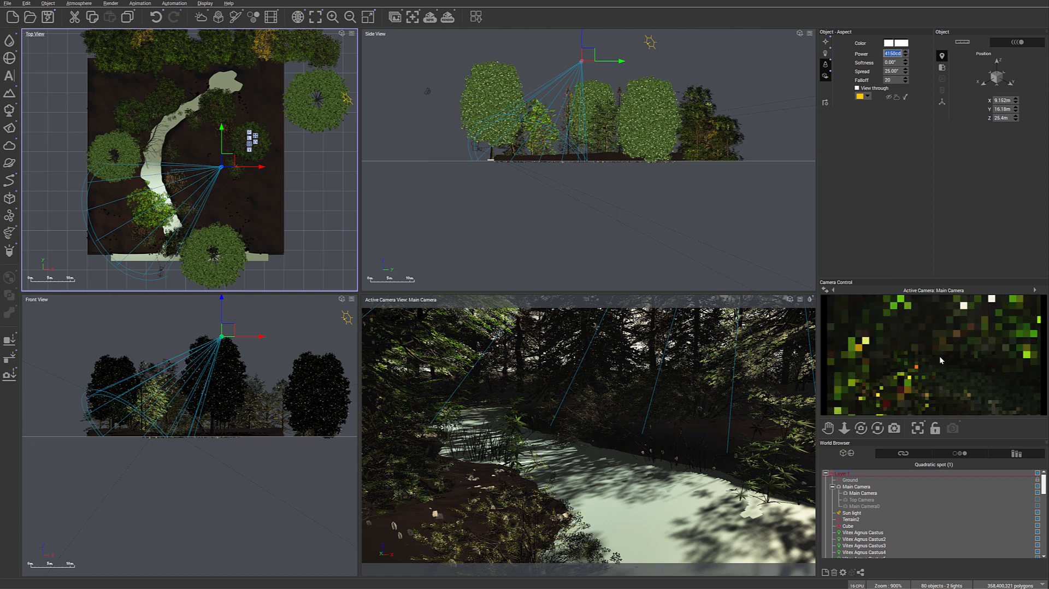
right_click(983, 354)
right_click(826, 75)
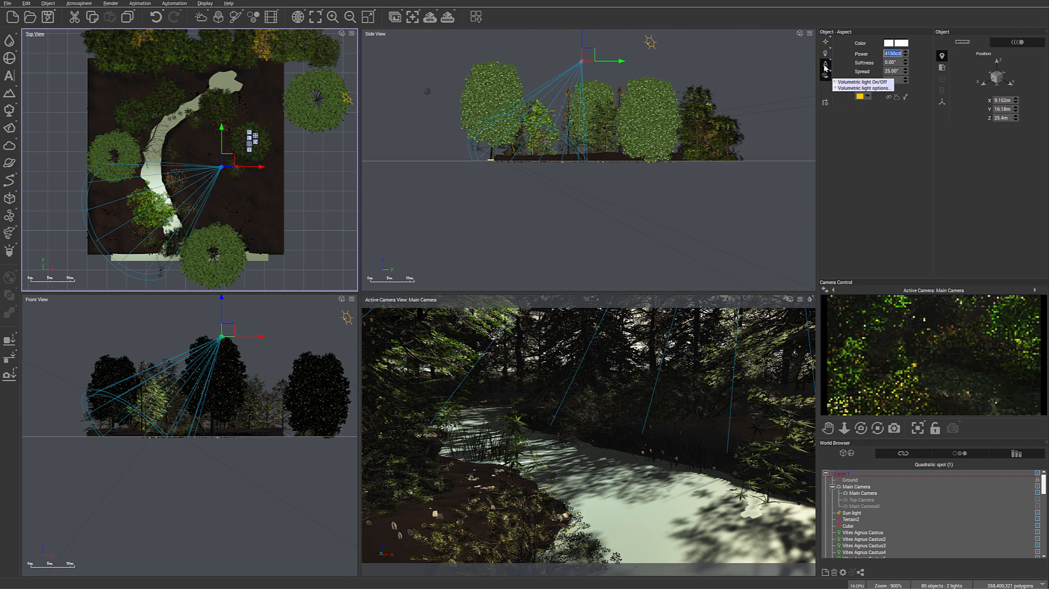
left_click(856, 81)
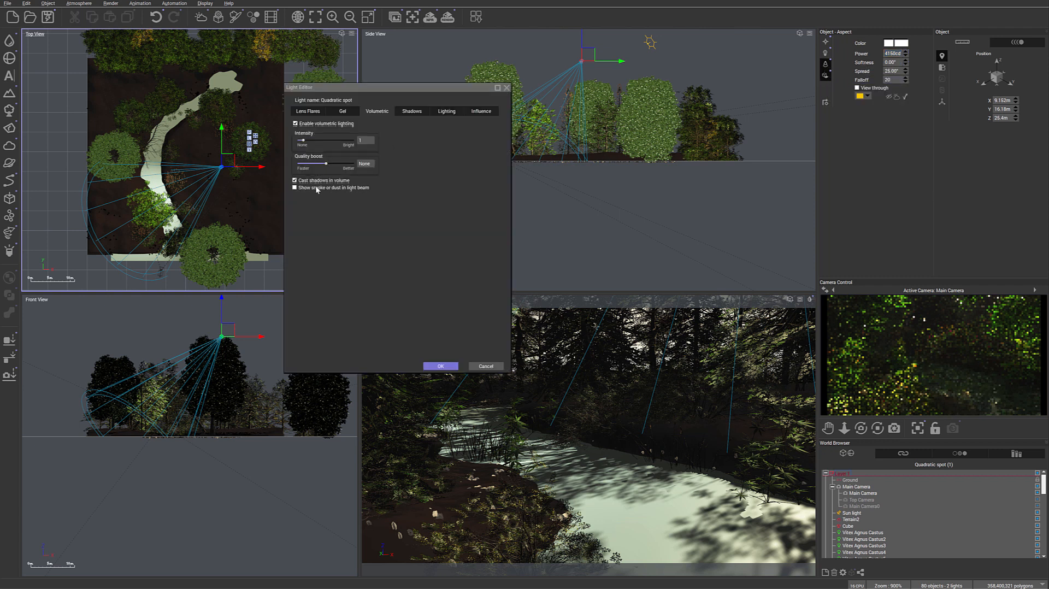
left_click(315, 188)
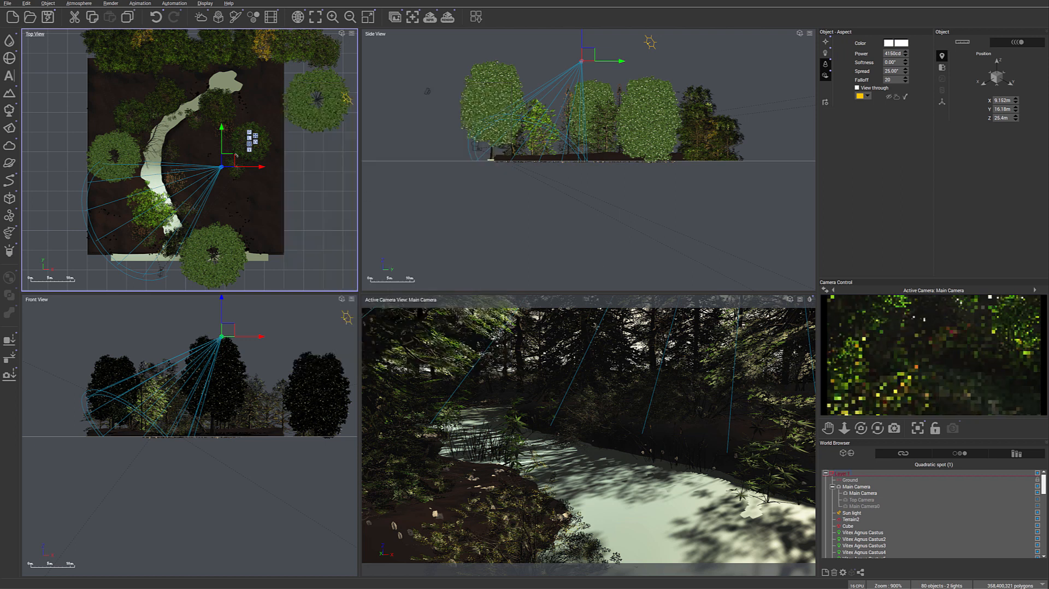
- Shift the spot light to about X 8.15 m, Y 19.29 m and increase its power further
mouse_move(230, 162)
left_mouse_down()
mouse_move(230, 144)
mouse_move(239, 152)
mouse_move(227, 148)
left_mouse_up()
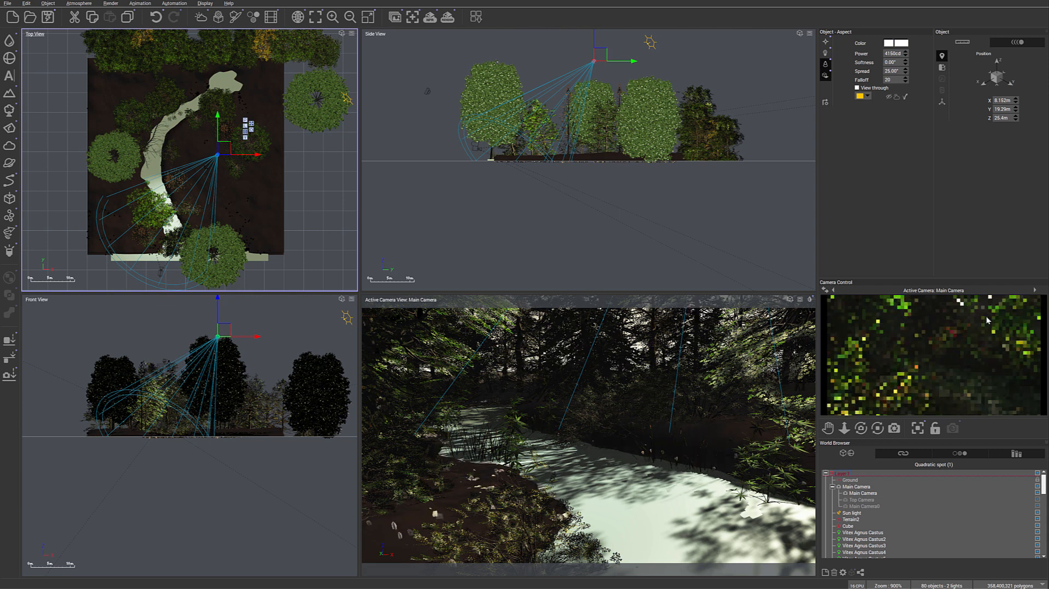
left_click_drag(906, 54, 905, 51)
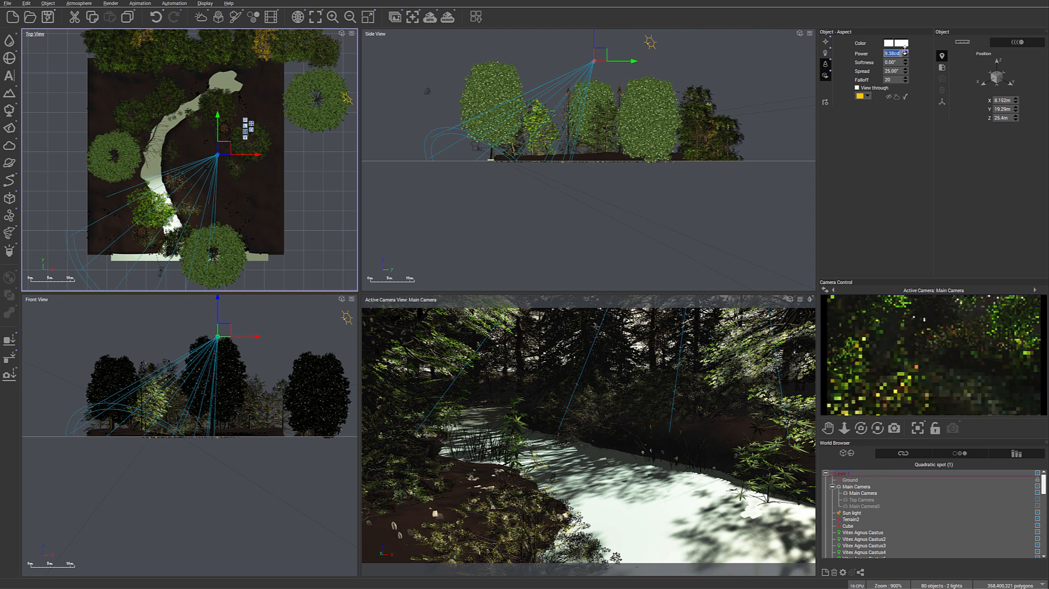
left_click(905, 51)
left_click(905, 51)
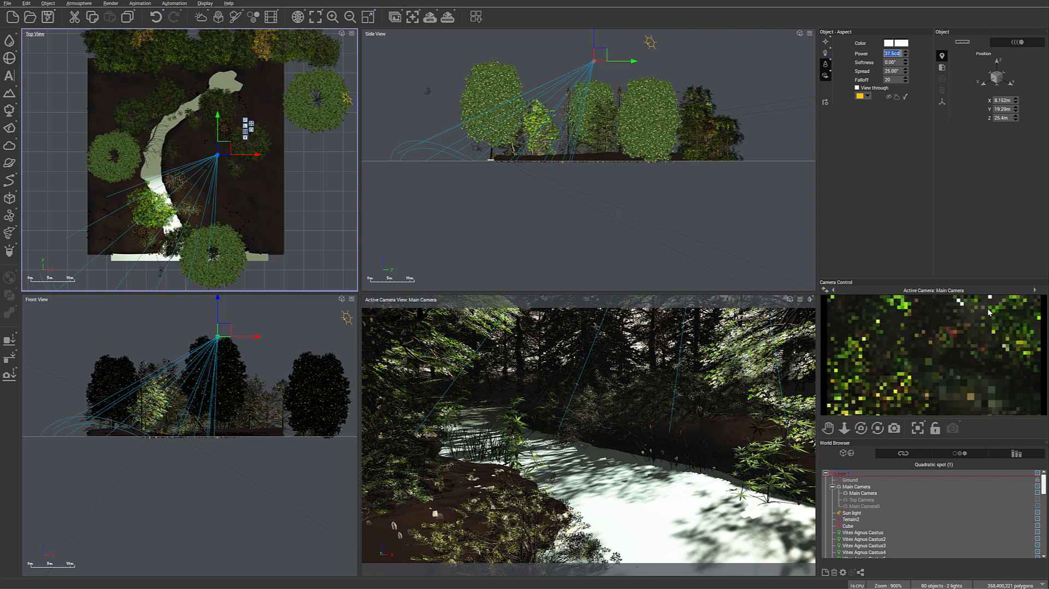
- Set the atmosphere's haze ground density to 48% and fog ground density to 31%, raise the aerial perspective, and refresh the camera preview
right_click(977, 332)
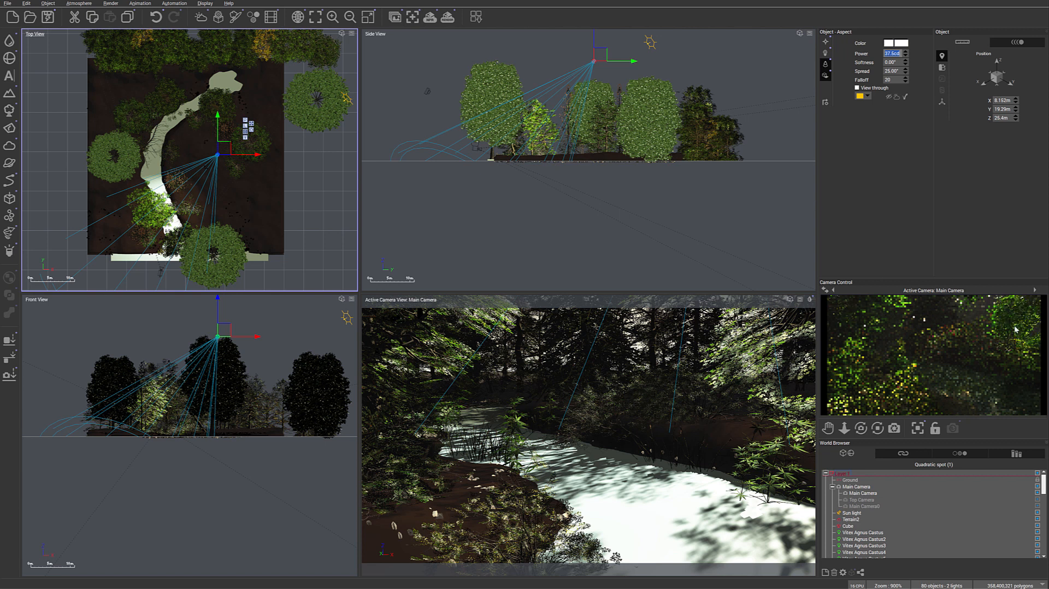
right_click(978, 331)
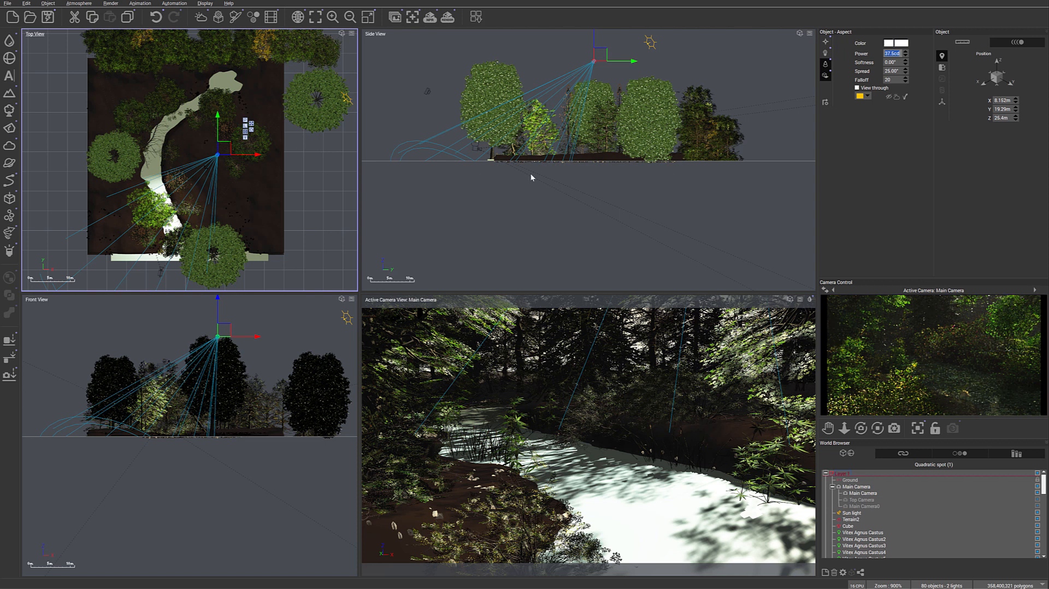
left_click(79, 3)
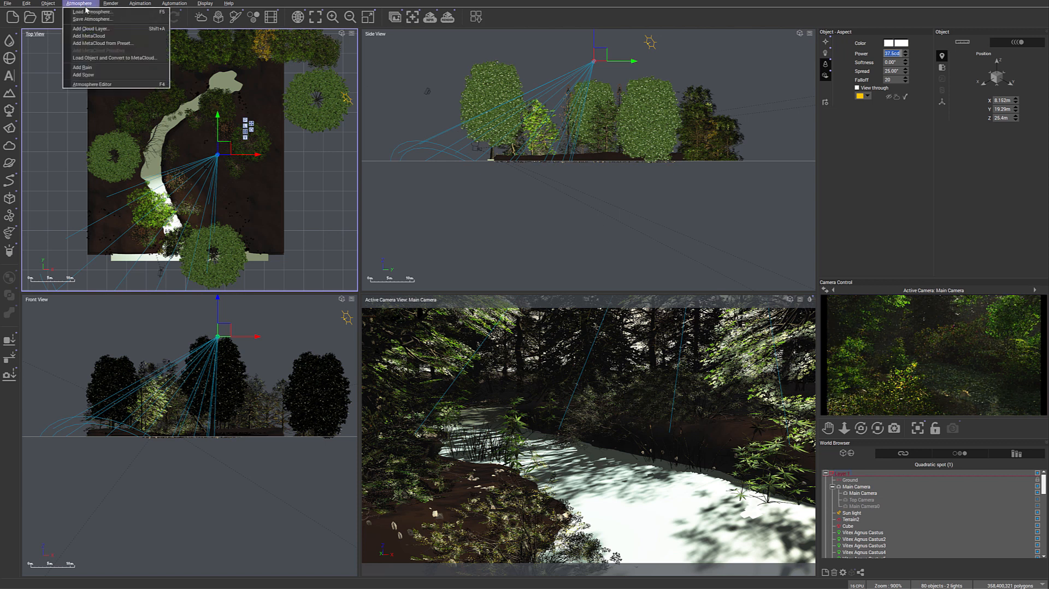
left_click(93, 84)
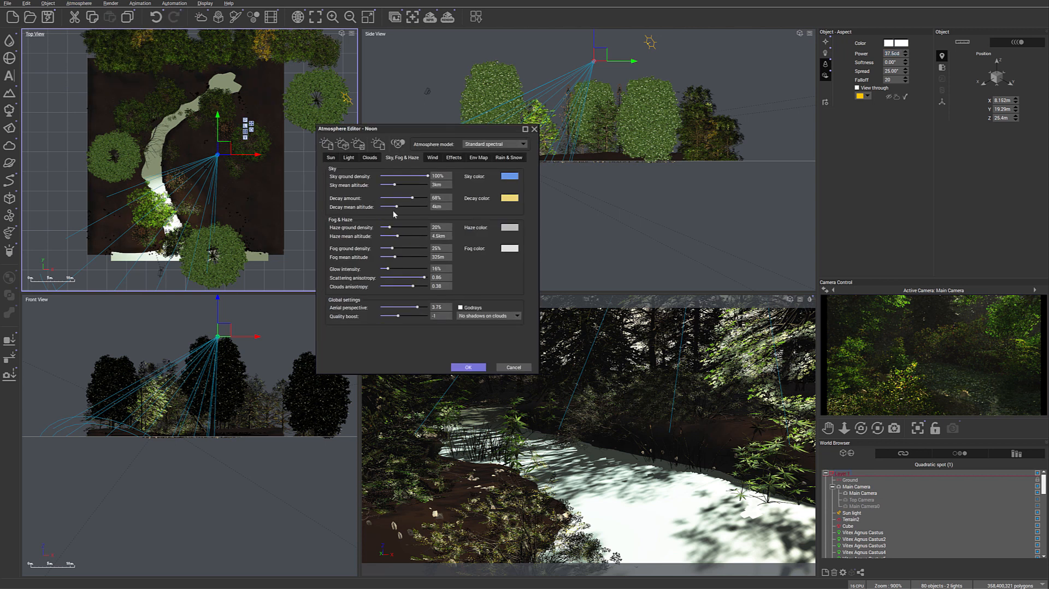
left_click_drag(389, 227, 393, 248)
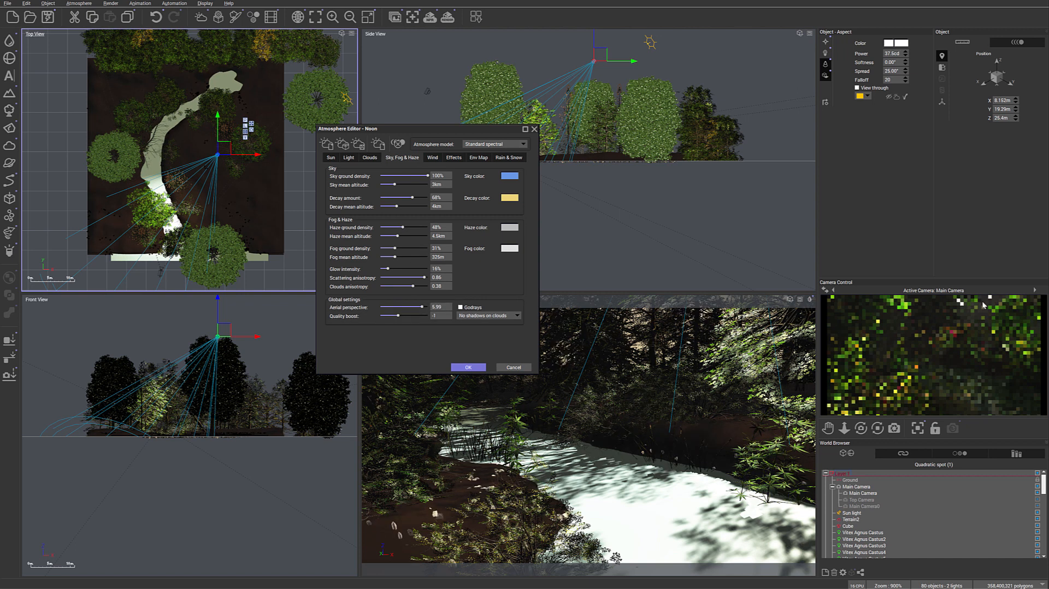
right_click(948, 360)
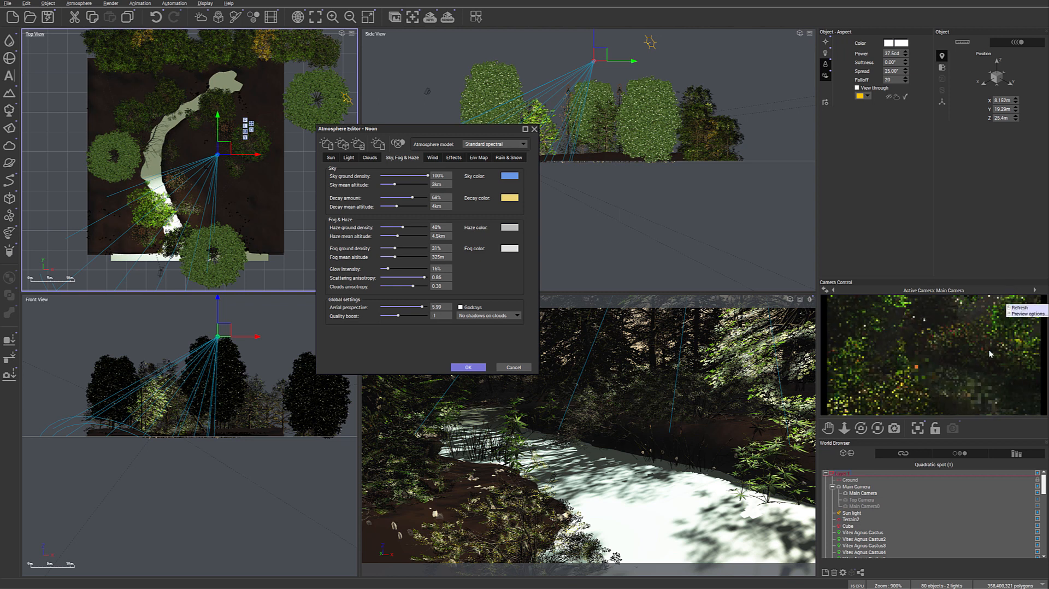
left_click(469, 368)
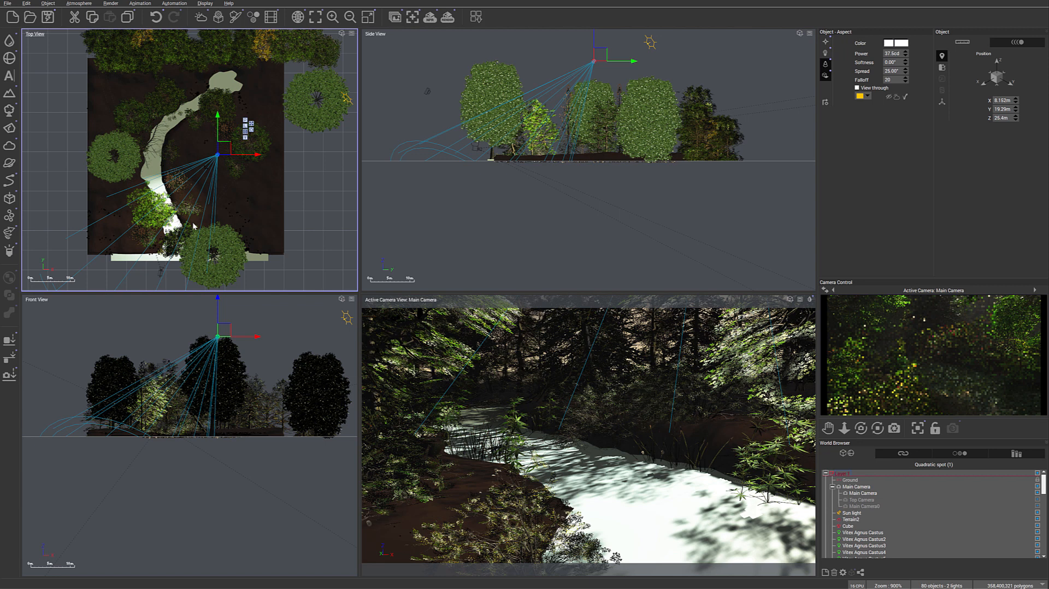
- Set the spot light's falloff to 45 and spread to 15°, and raise its power to about 5.6 kcd
left_click(905, 78)
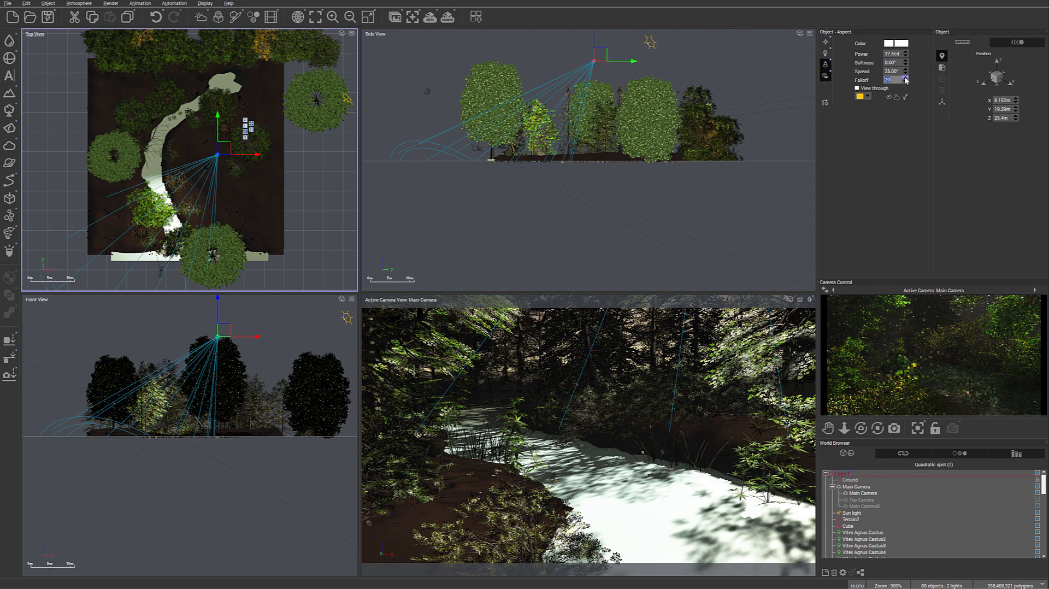
left_click(905, 78)
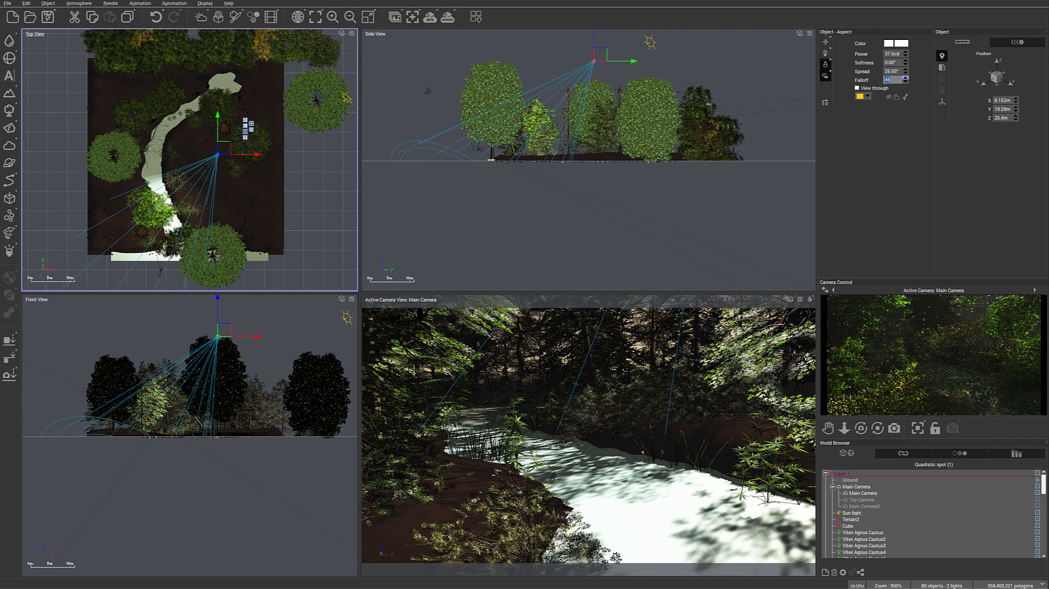
left_click(906, 69)
left_click_drag(906, 70, 905, 93)
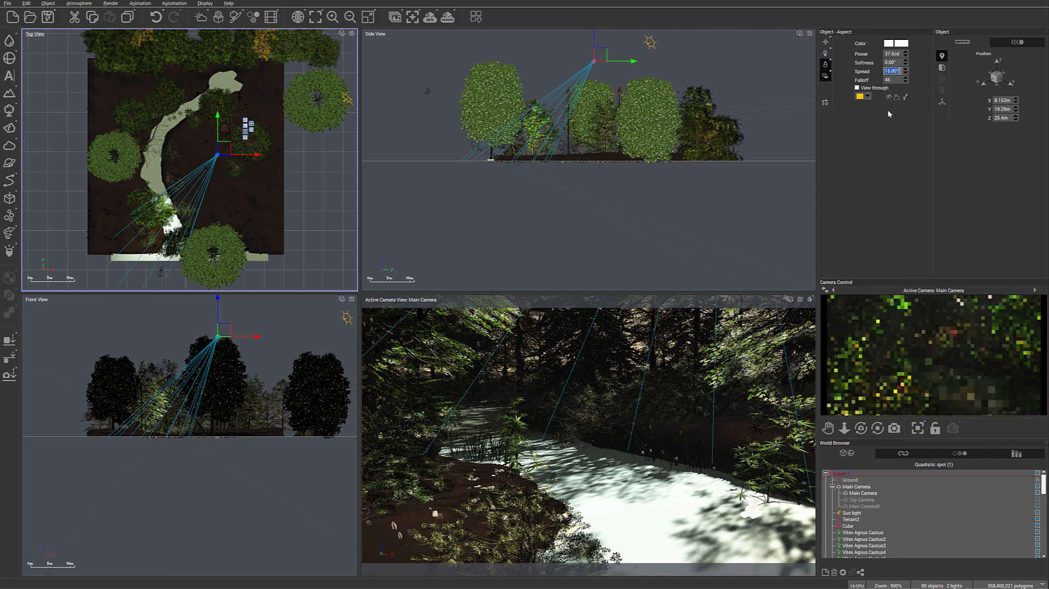
left_click_drag(905, 55, 906, 53)
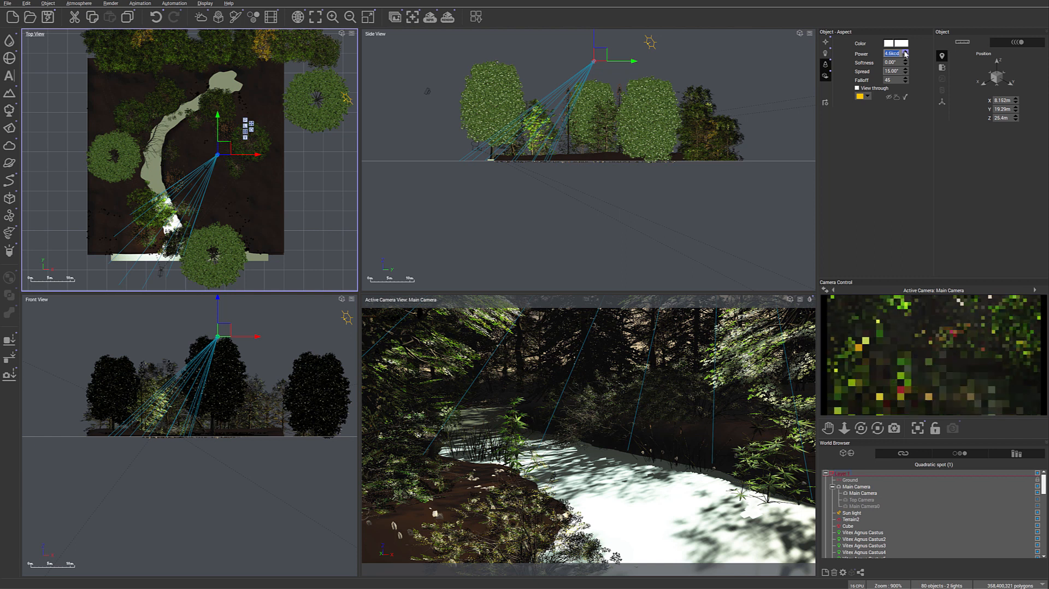
left_click_drag(906, 53, 904, 51)
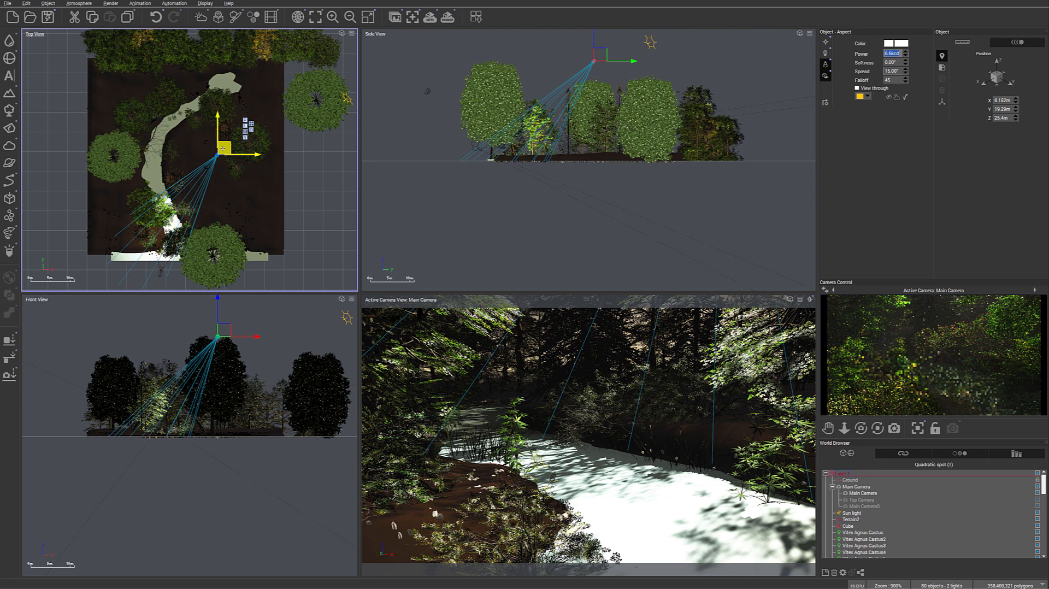
- Duplicate the spot light to about X 13.15 m, Y 48.4 m behind the stream's far end and refresh the camera preview
left_click(223, 109)
left_click_drag(224, 147, 242, 34)
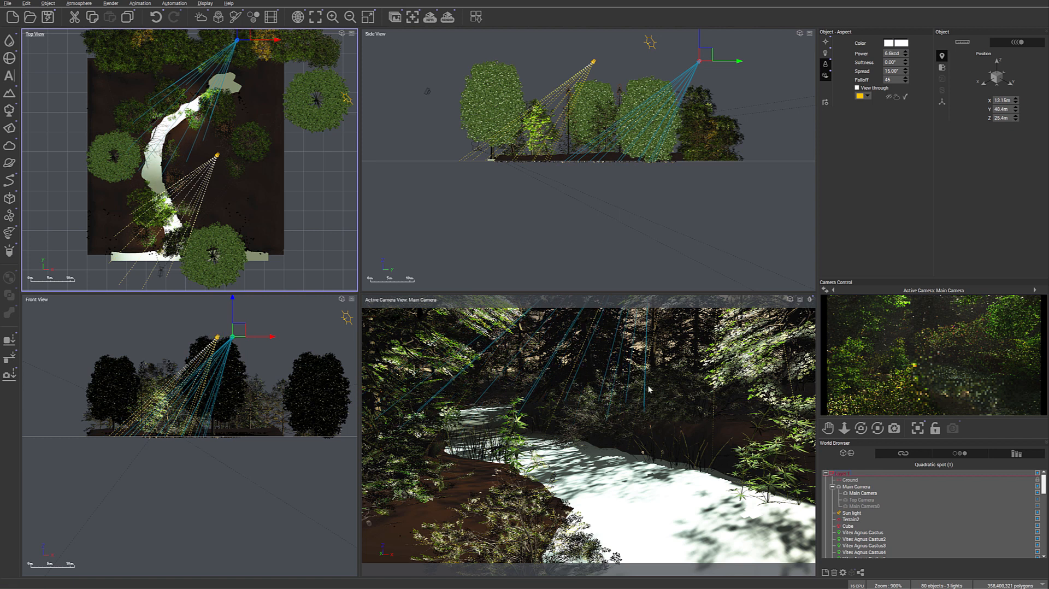
right_click(922, 303)
left_click(917, 322)
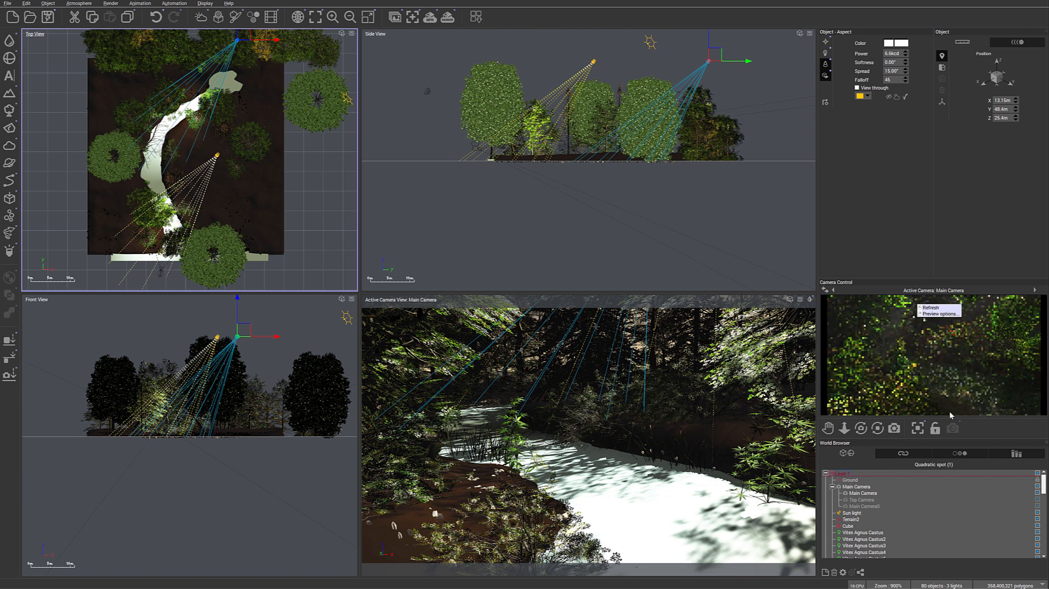
- Populate the large rocks and Small rocks eco layers of the terrain's EcoSystem material
left_click(850, 520)
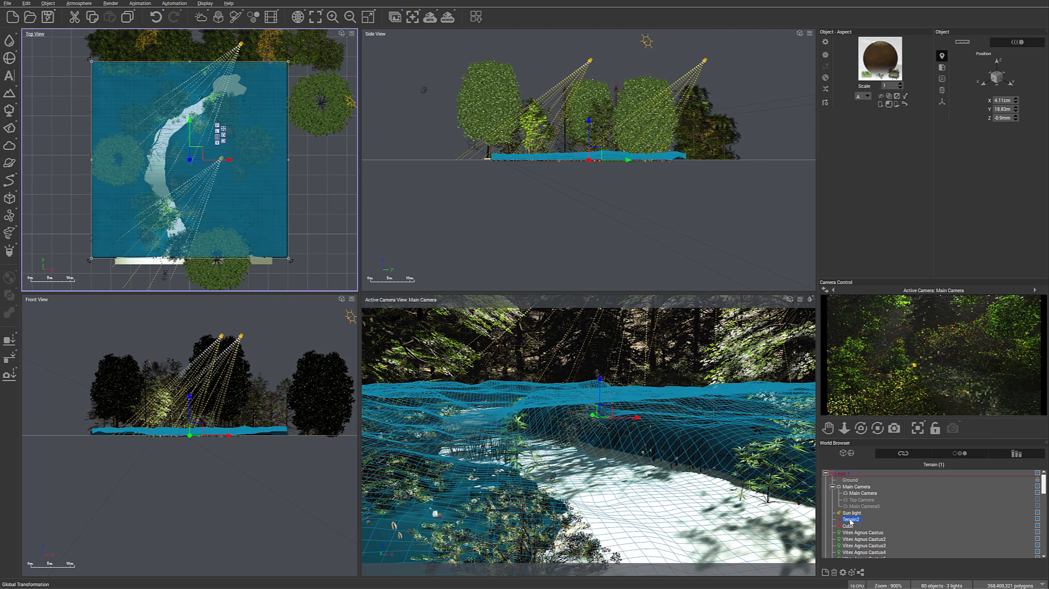
double_click(874, 49)
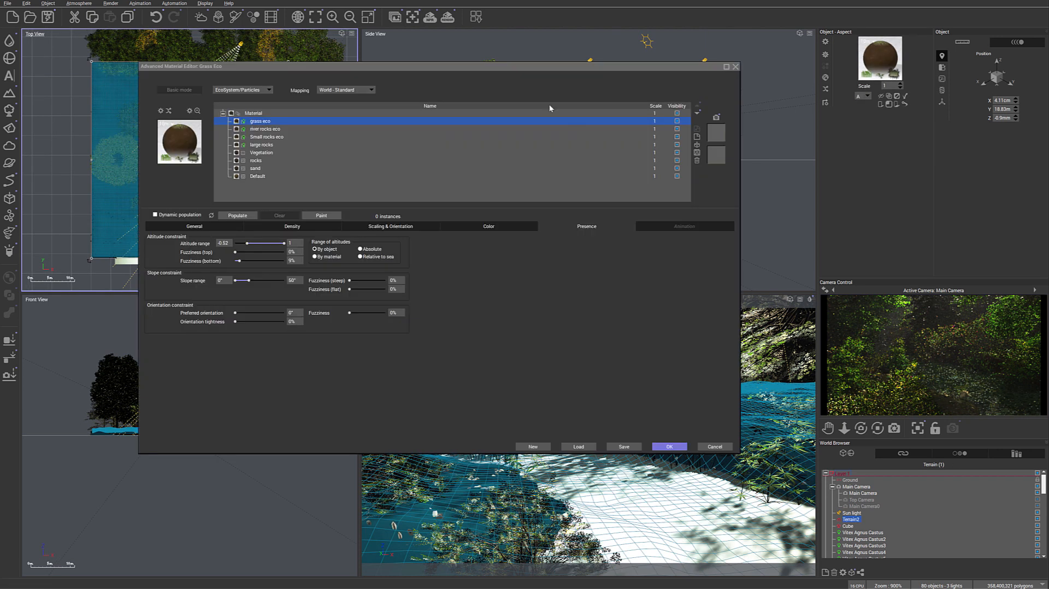
left_click(261, 145)
left_click(237, 215)
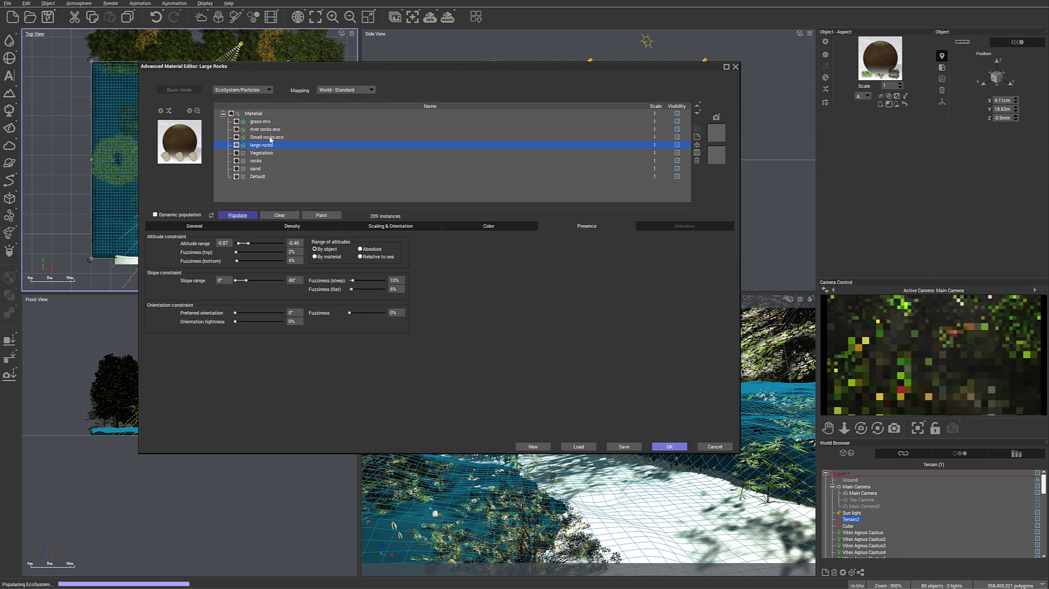
left_click(268, 137)
left_click(237, 215)
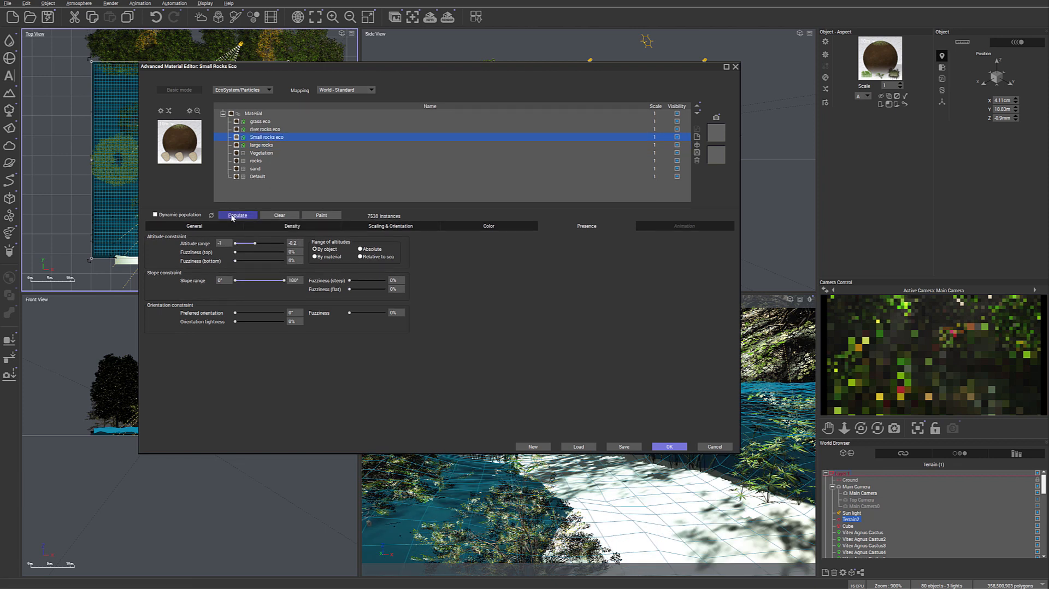
- Populate the river rocks eco and grass eco layers of the terrain material and accept the changes
double_click(265, 130)
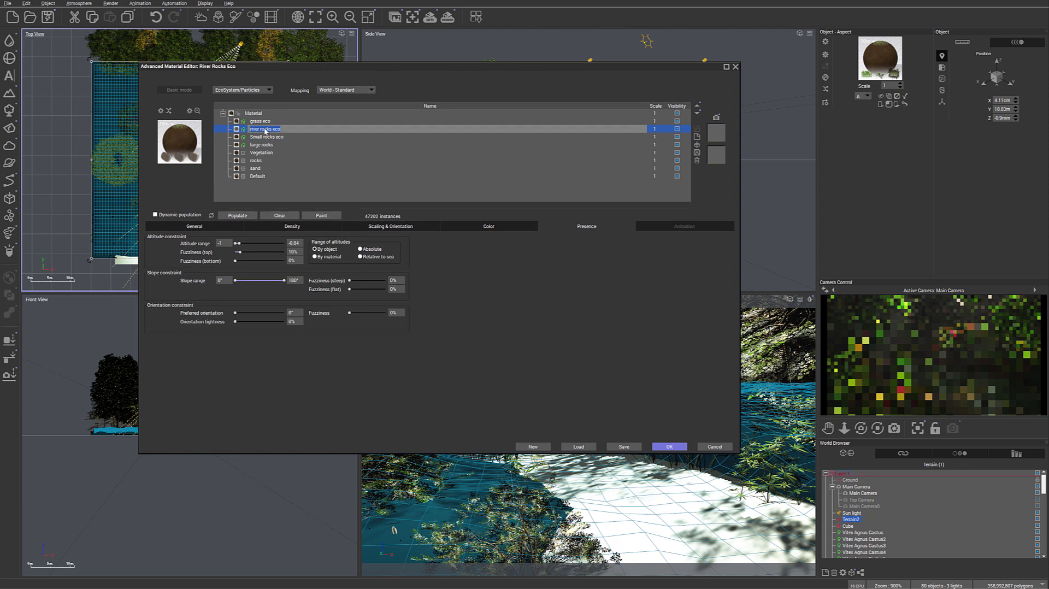
left_click(260, 122)
left_click(235, 216)
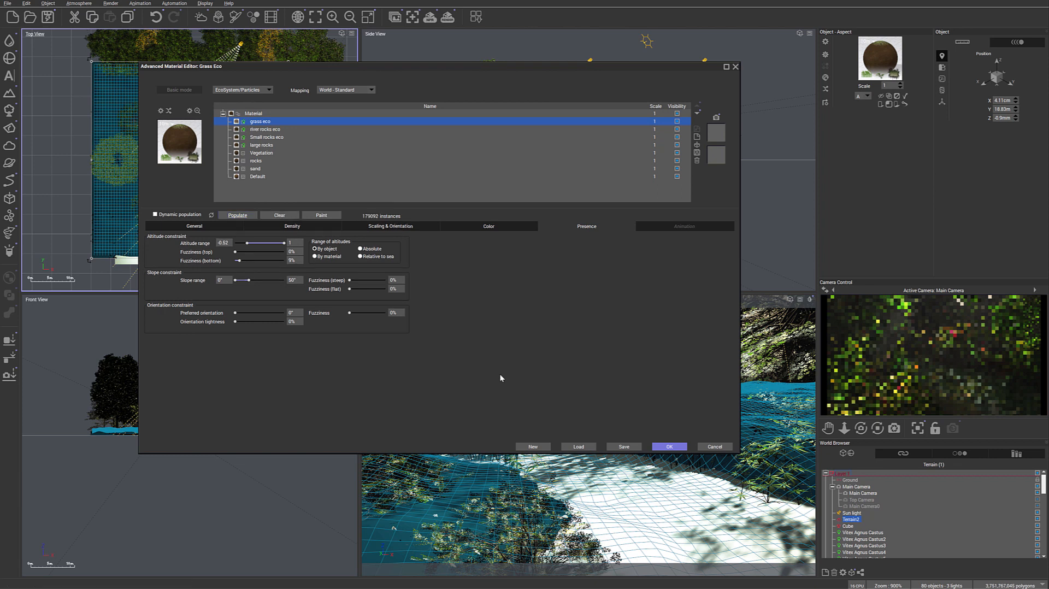
left_click(656, 445)
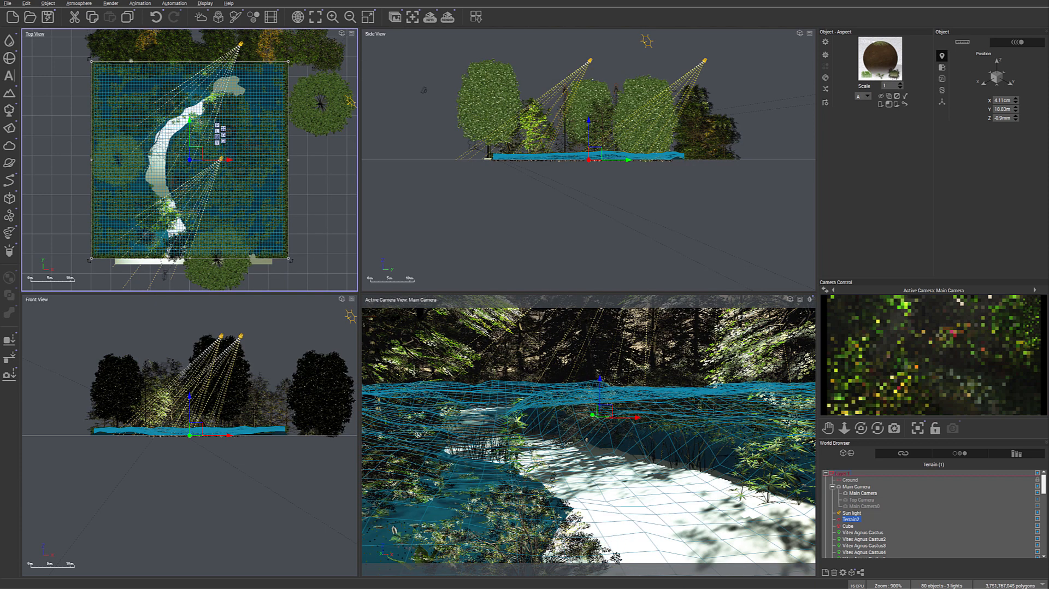
- Save the scene and view the latest render of the forest stream
left_click(48, 17)
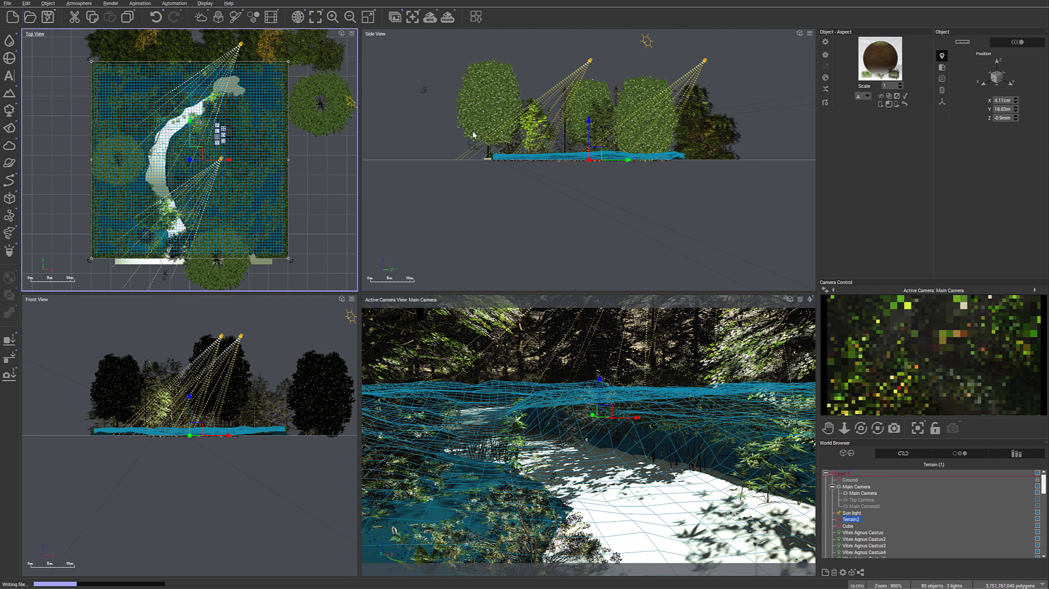
left_click(447, 18)
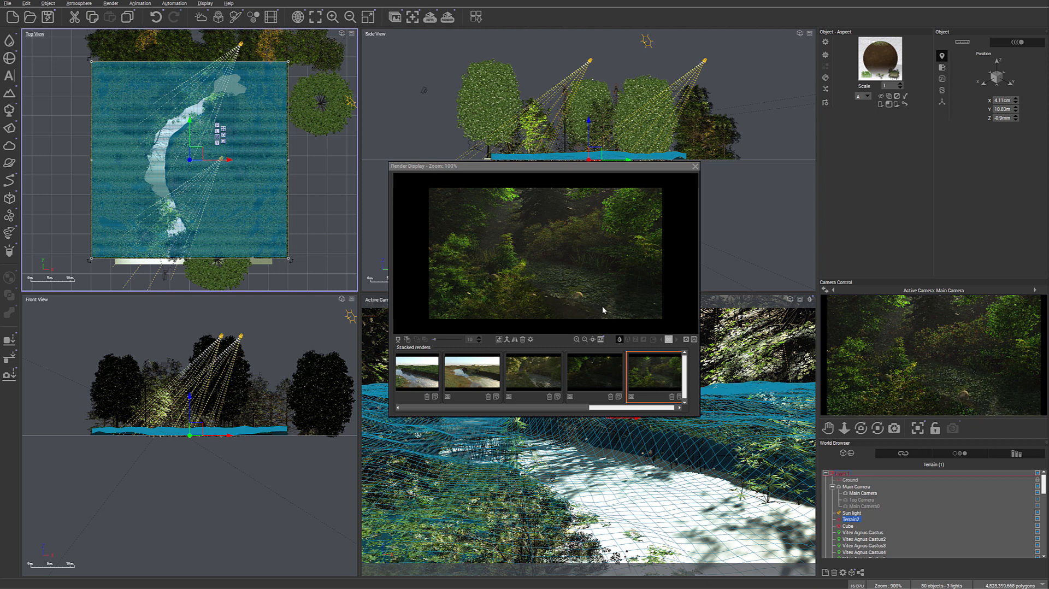
left_click(694, 167)
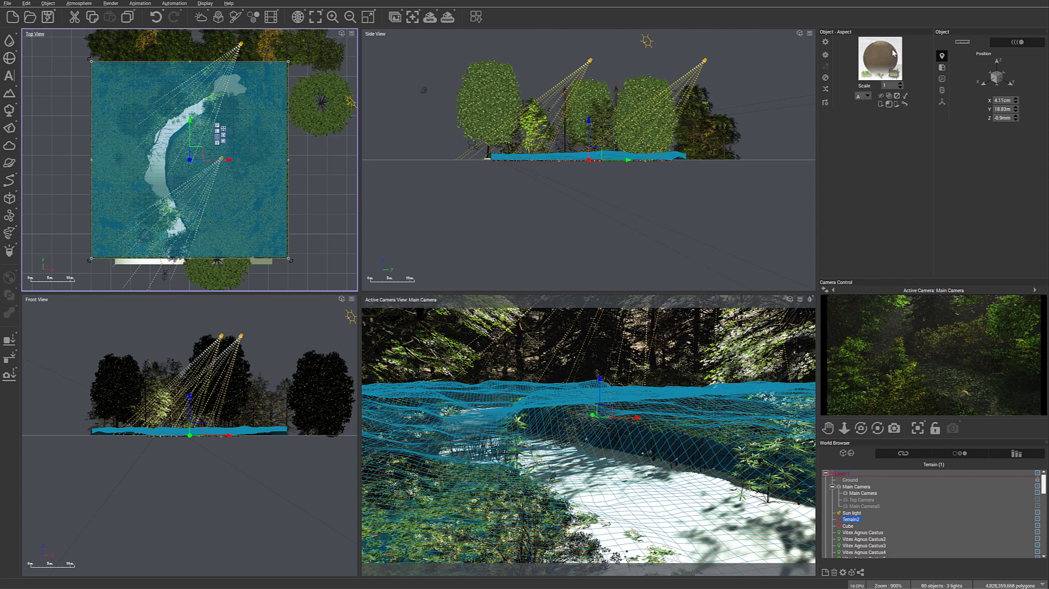
- Set the grass eco layer's minimum altitude to -0.66 and bottom fuzziness to 12%, and repopulate the layer on the terrain
double_click(894, 53)
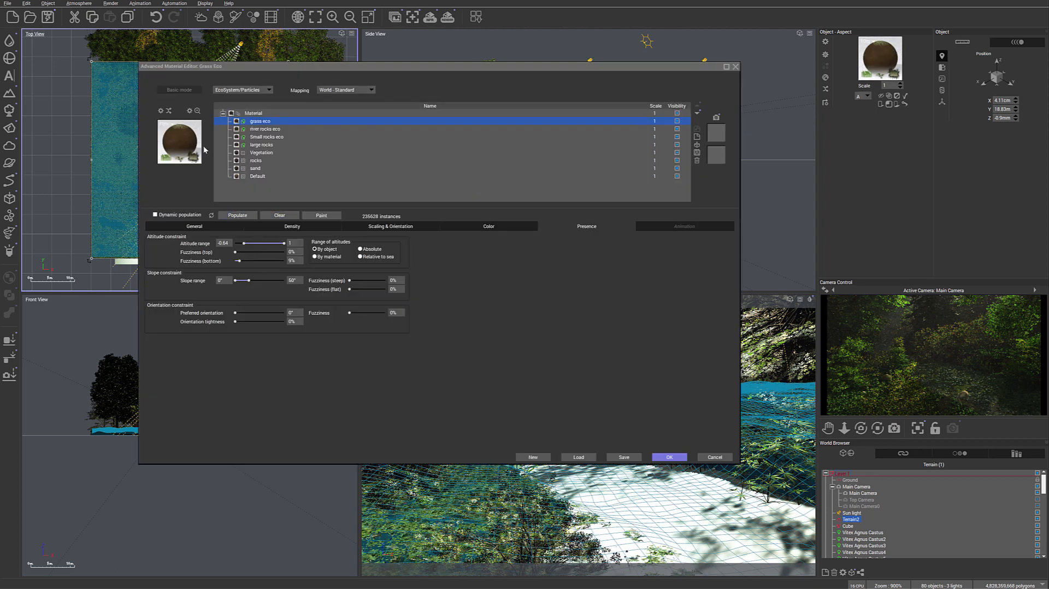
left_click(210, 226)
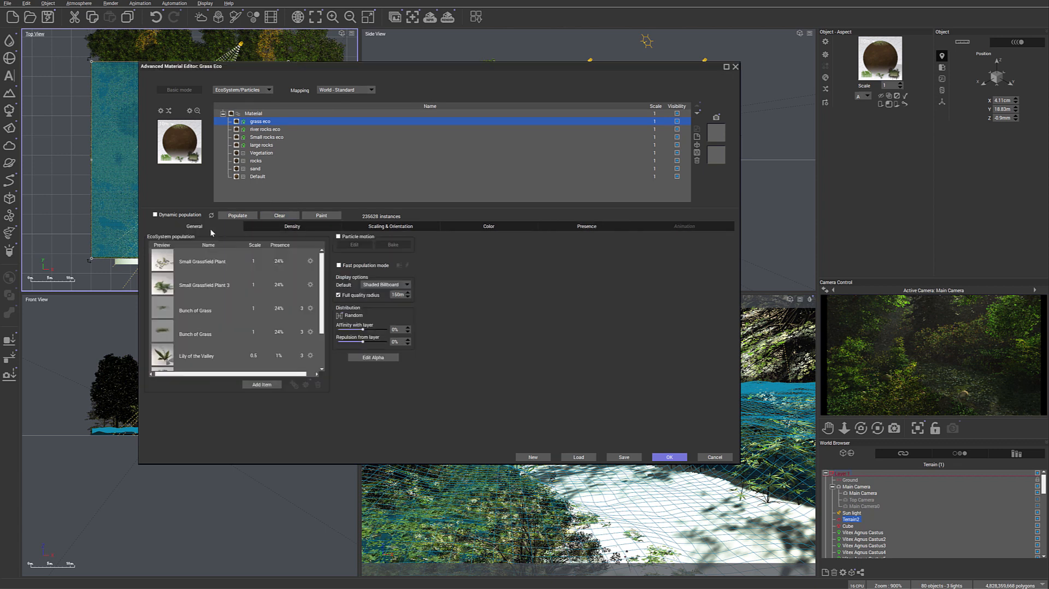
left_click(253, 356)
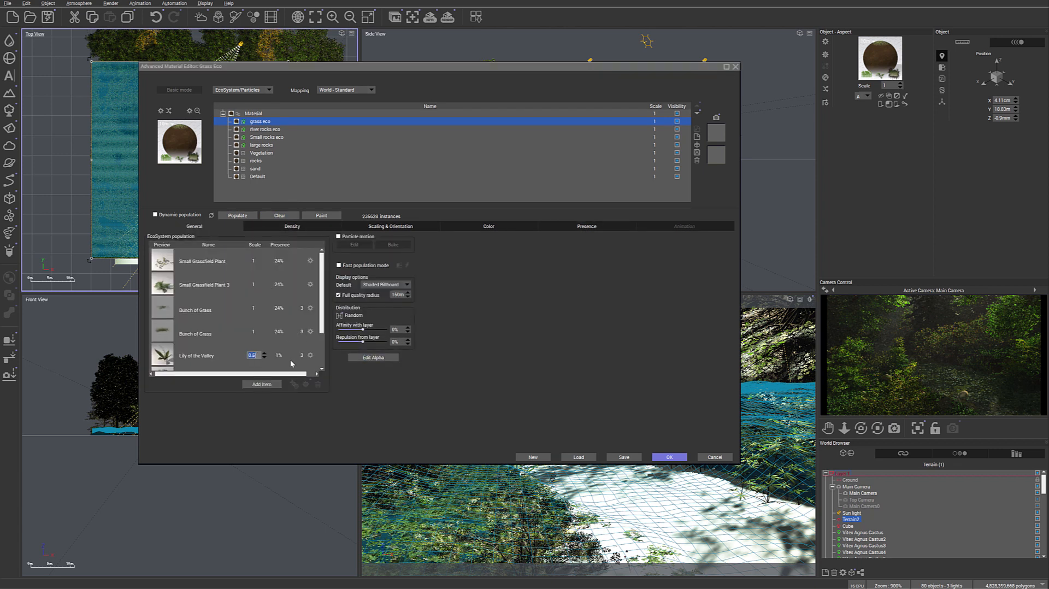
left_click(477, 342)
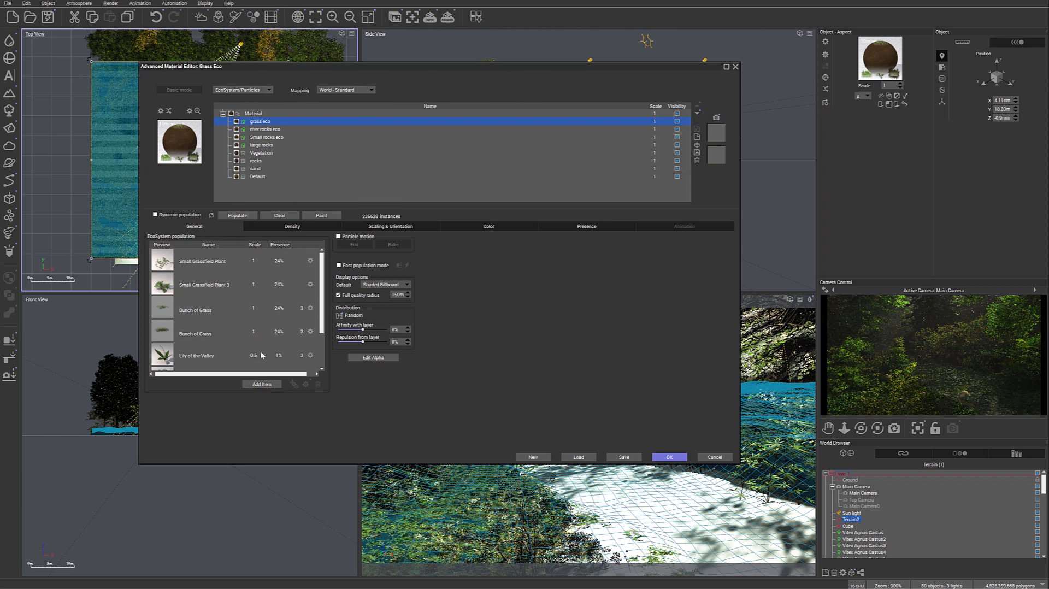
left_click(290, 226)
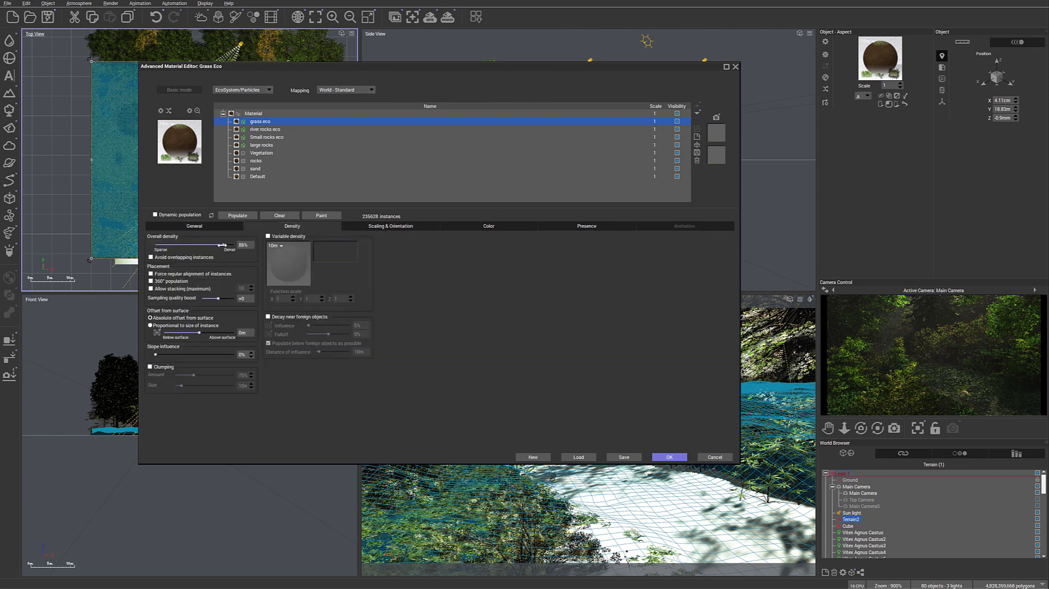
left_click(606, 226)
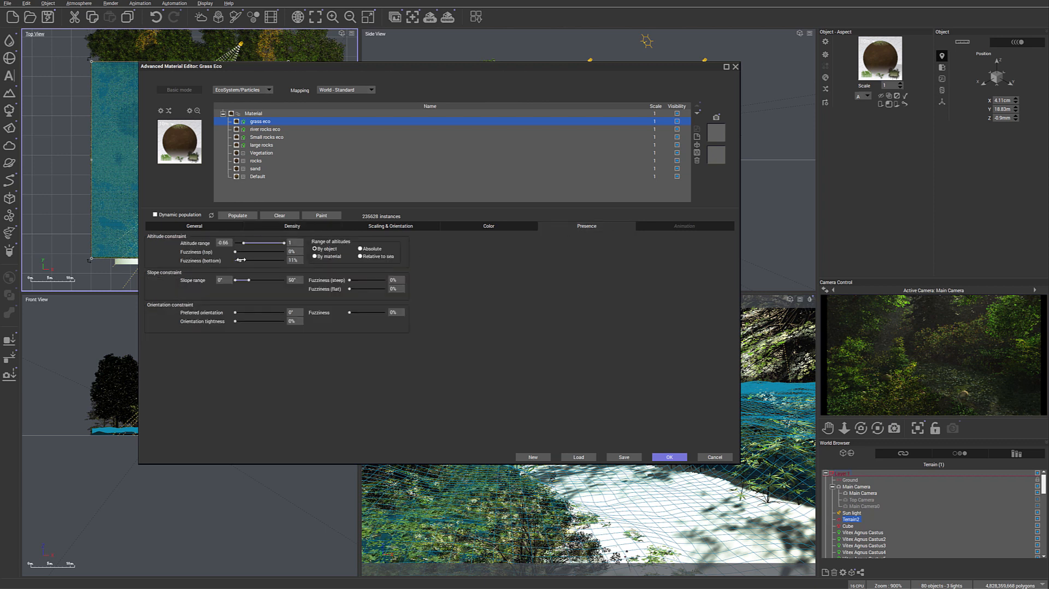
left_click(242, 218)
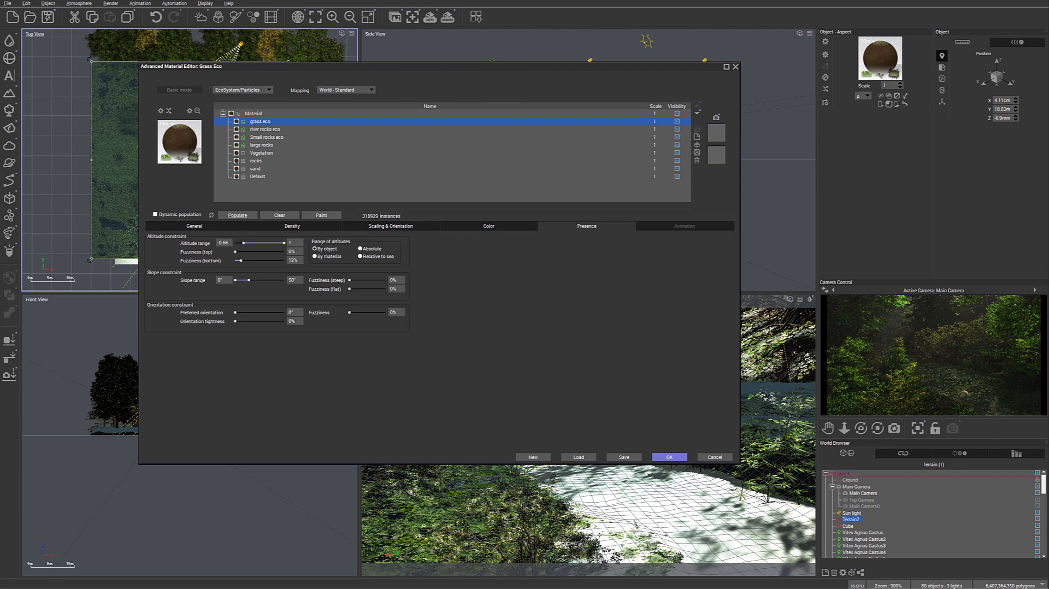
left_click(668, 458)
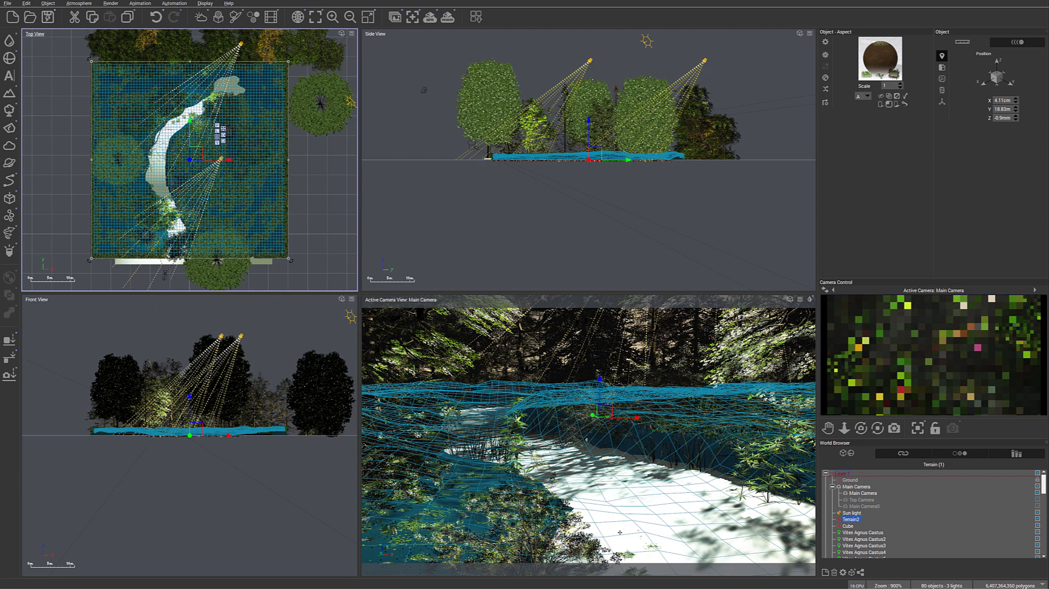
- Add a Vitex Agnus Castus from the Grasses - Plants library and place it by the foreground stream at about X -4.72 m, Y -4 m
middle_click_drag(268, 237, 332, 110)
scroll(266, 215, "up", 10)
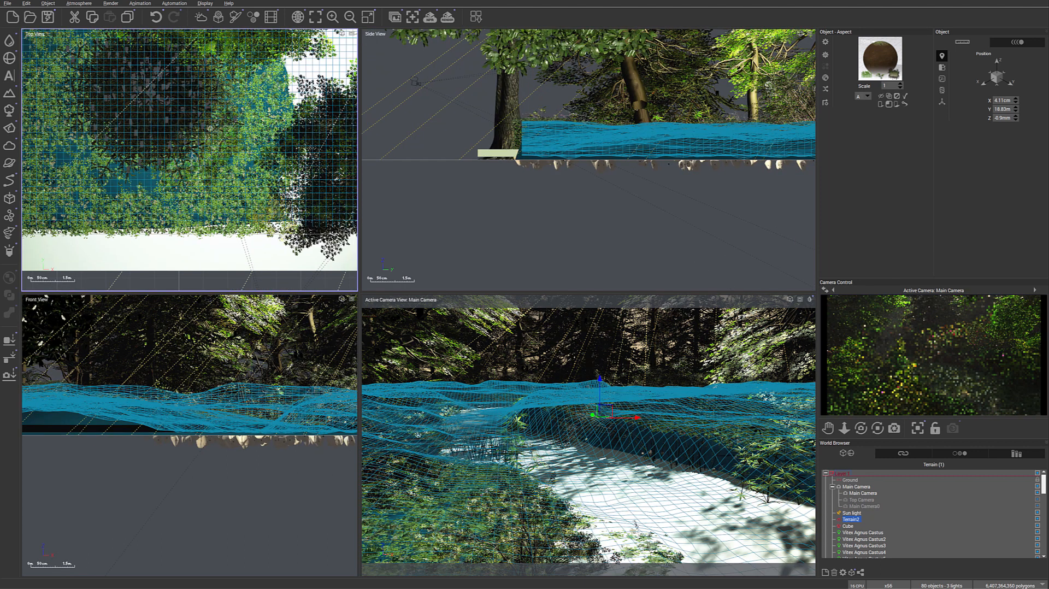
left_click(11, 110)
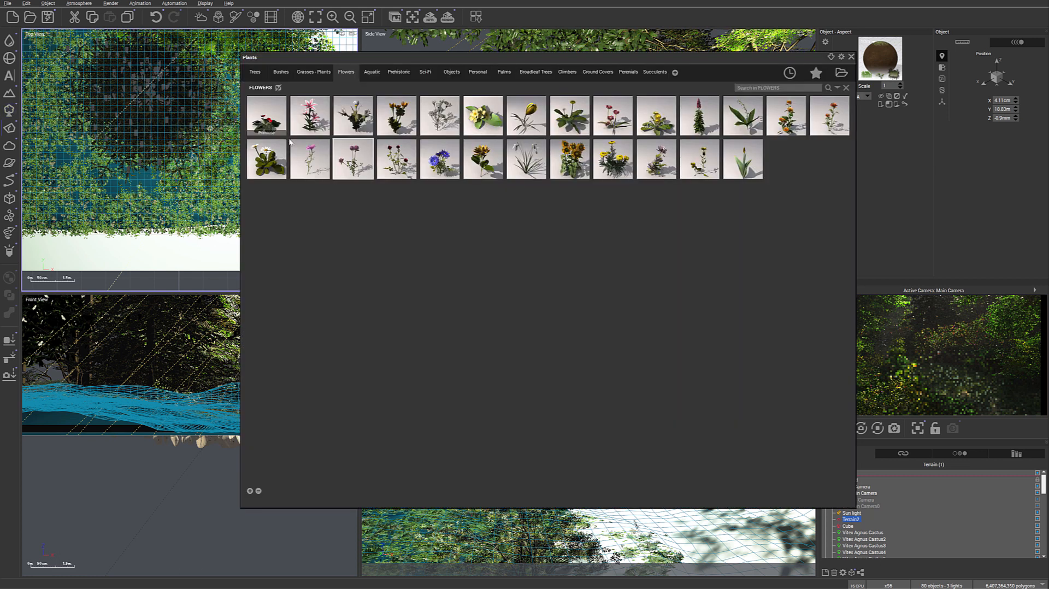
left_click(313, 72)
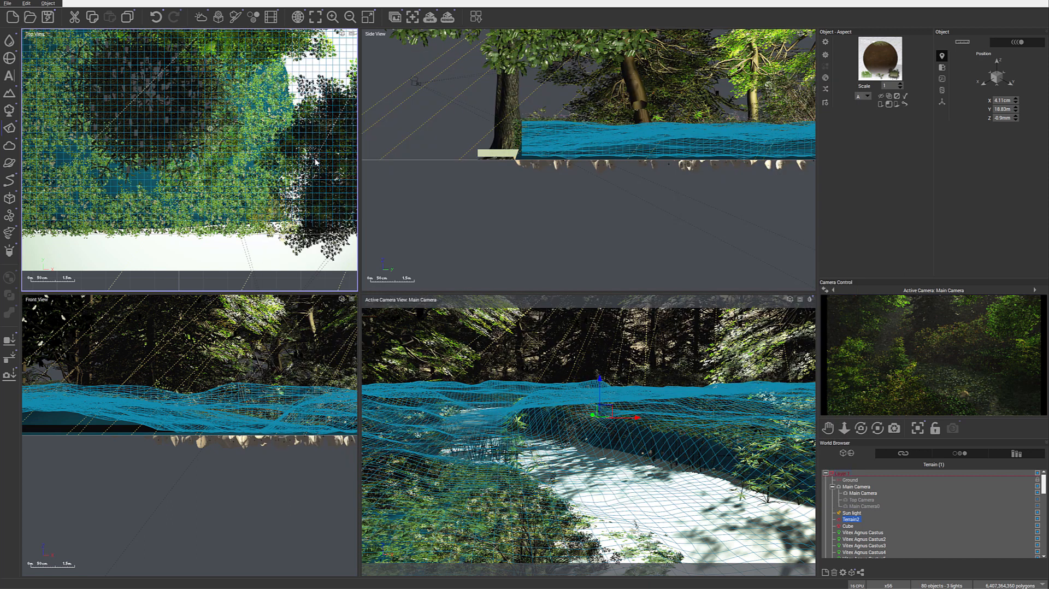
double_click(320, 162)
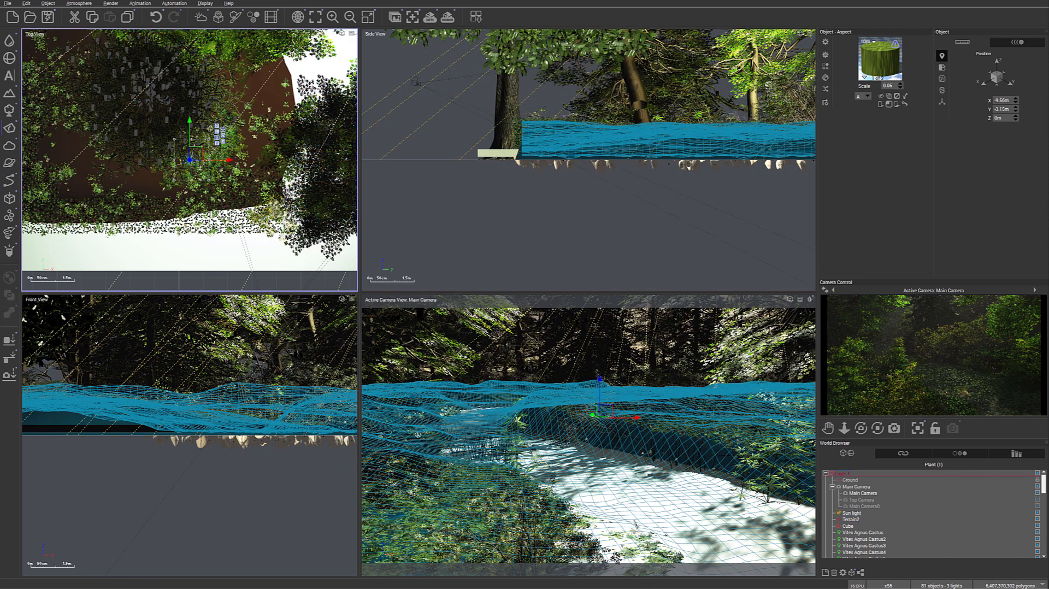
left_click_drag(254, 158, 313, 157)
left_click_drag(326, 170, 317, 175)
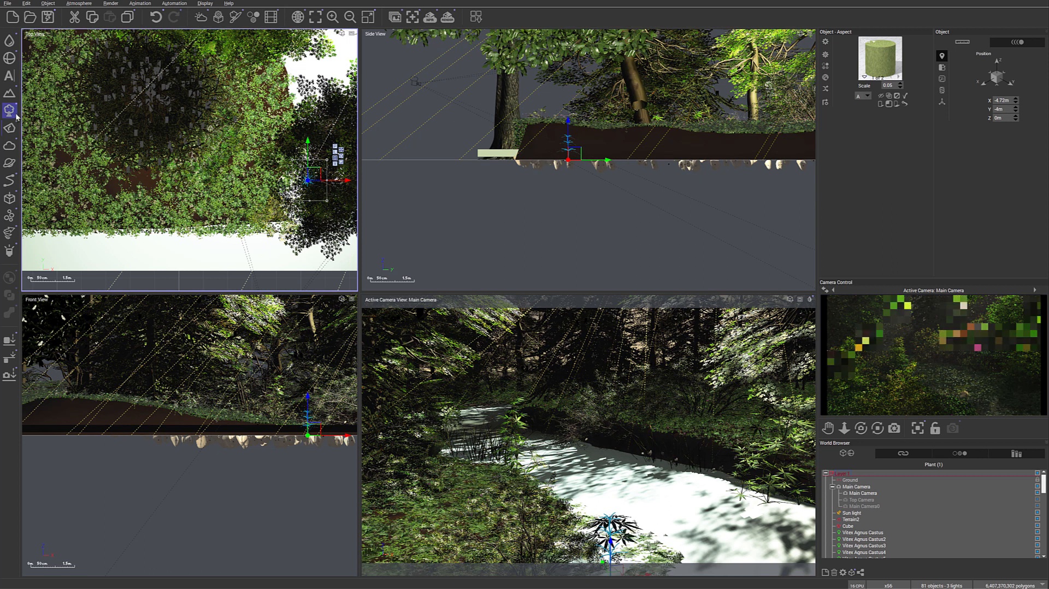
- Add two more of the same plant nearby, at about X -5.25 m, Y -4.34 m and X -4.46 m, Y -4.46 m
right_click_drag(250, 154, 154, 145)
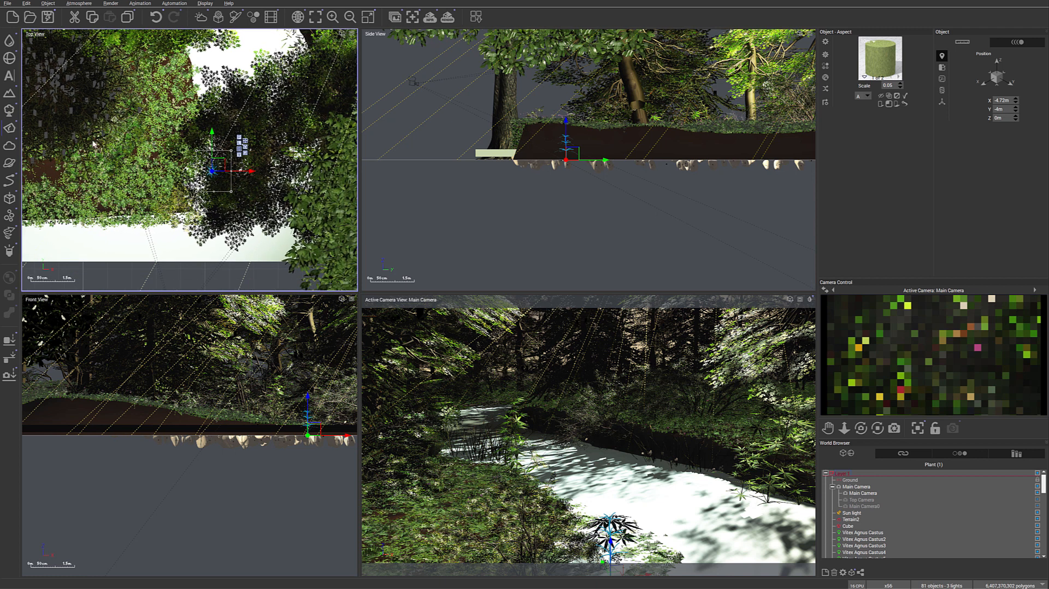
left_click(9, 109)
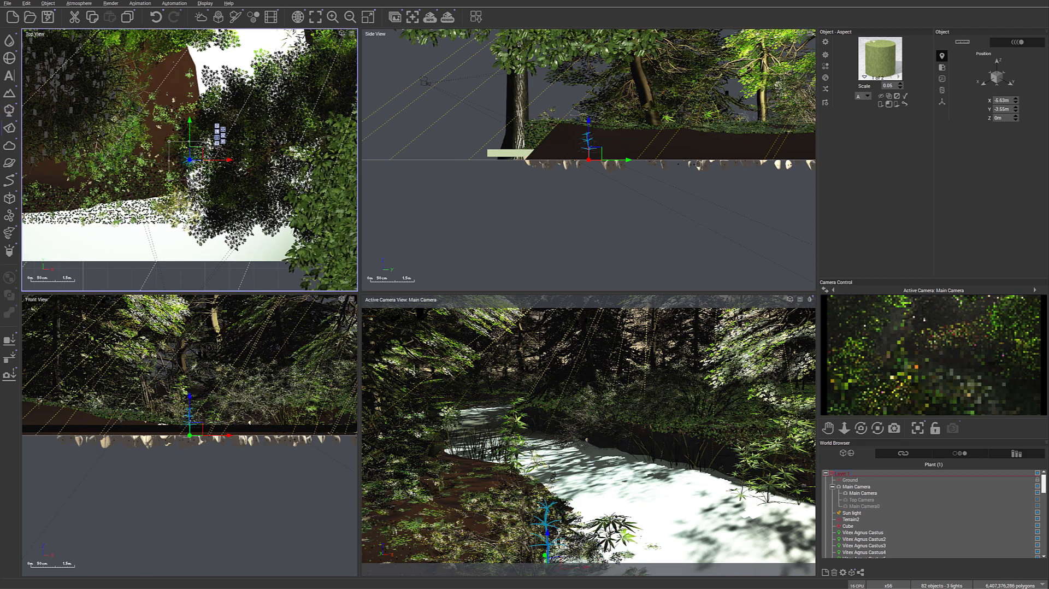
left_click_drag(189, 160, 199, 179)
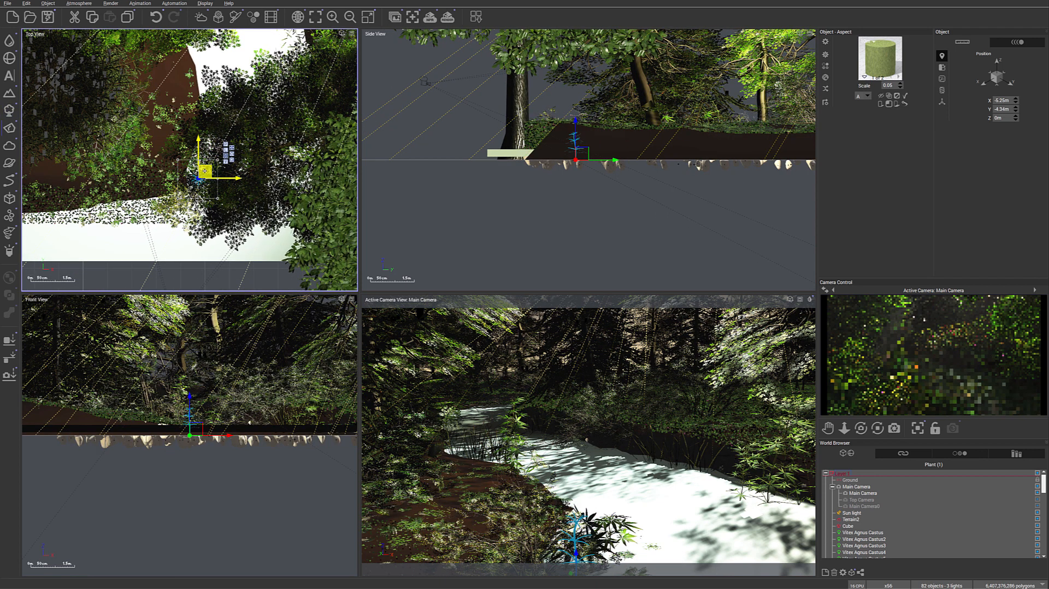
left_click(10, 109)
left_click_drag(194, 154, 221, 178)
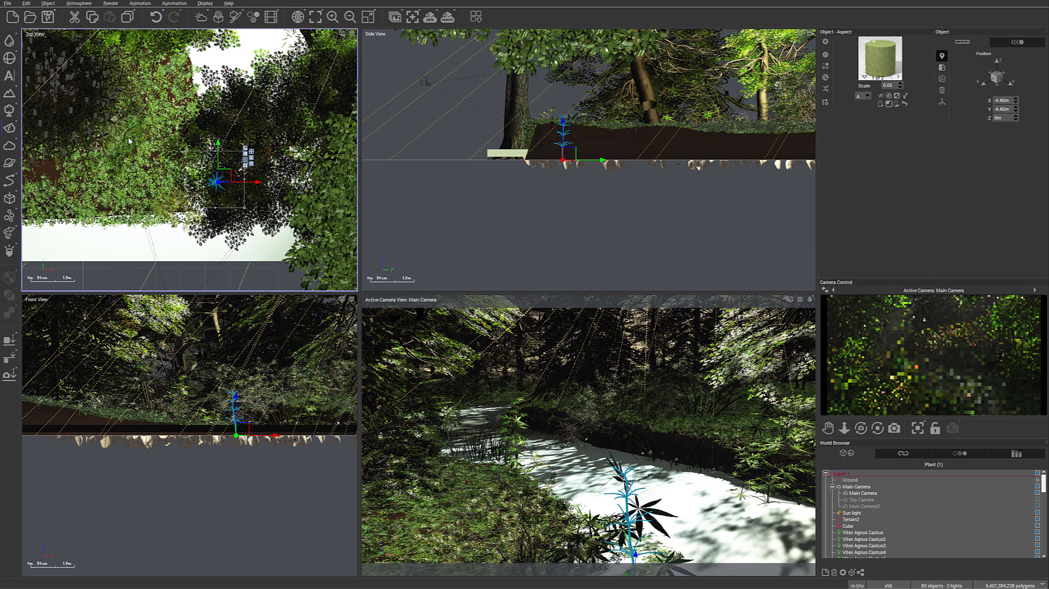
- Add a fourth of these plants and place it at about X -4.66 m, Y -3.92 m, Z -4.4 cm
left_click(9, 110)
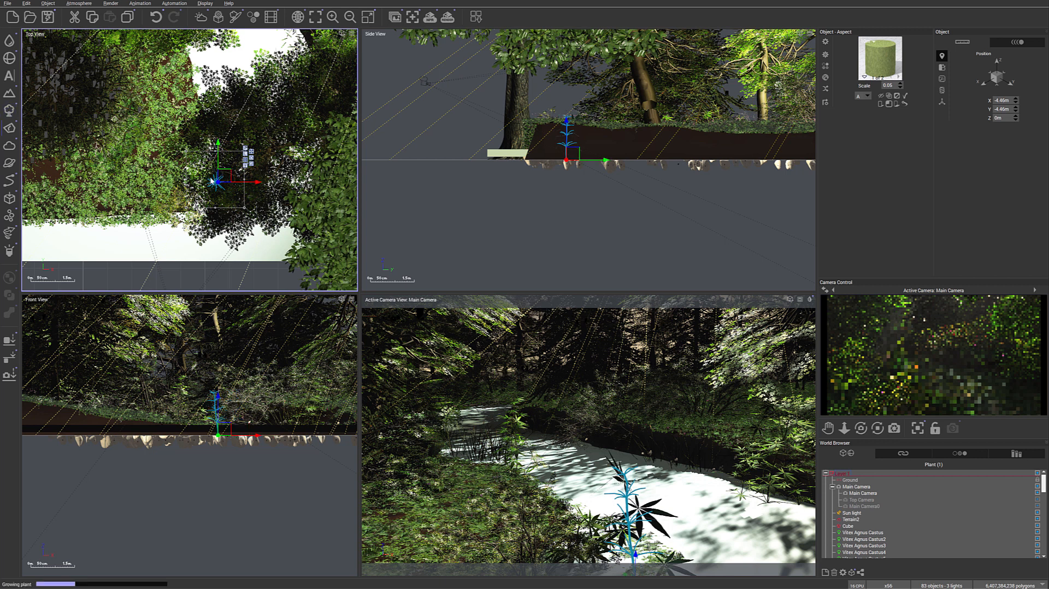
left_click_drag(202, 154, 221, 156)
left_click_drag(598, 151, 593, 153)
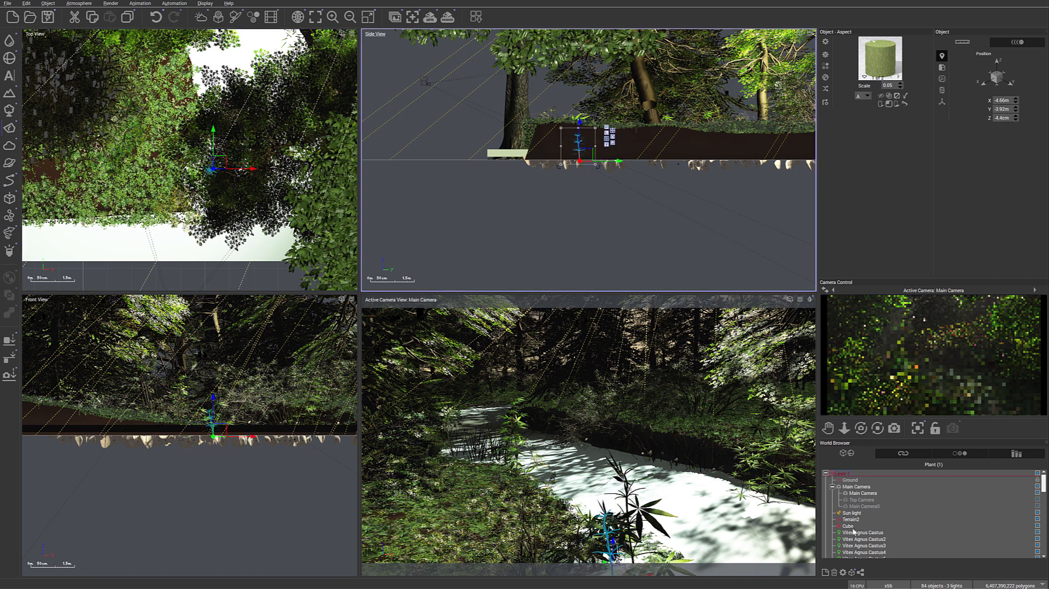
- Scale down Vitex Agnus Castus20, reposition it at about Y -4.79 m, Z -6.1 cm, and save the scene
scroll(854, 529, "down", 10)
left_click(864, 535)
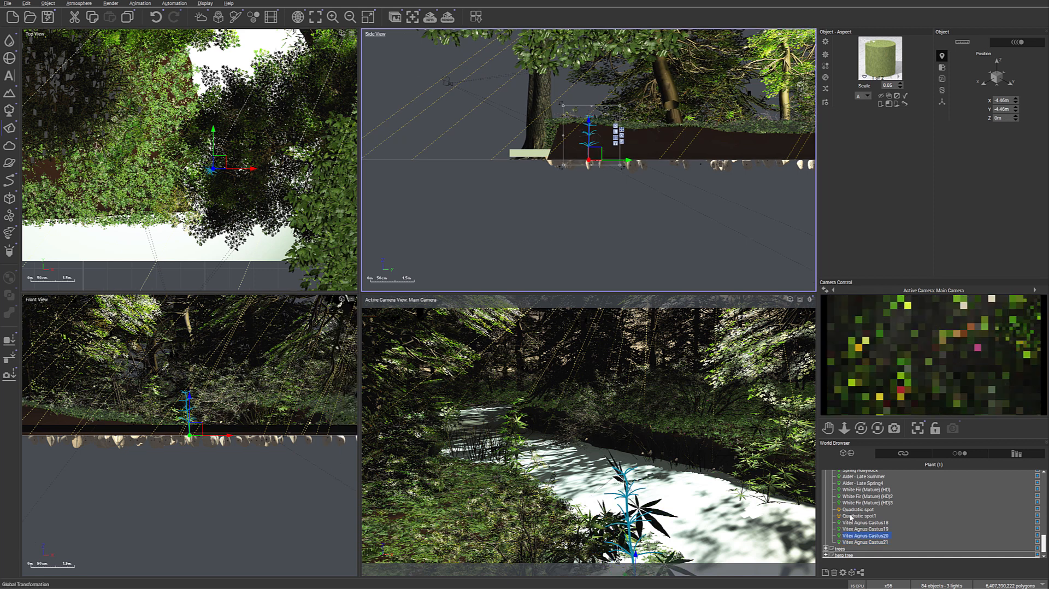
left_click_drag(619, 106, 602, 125)
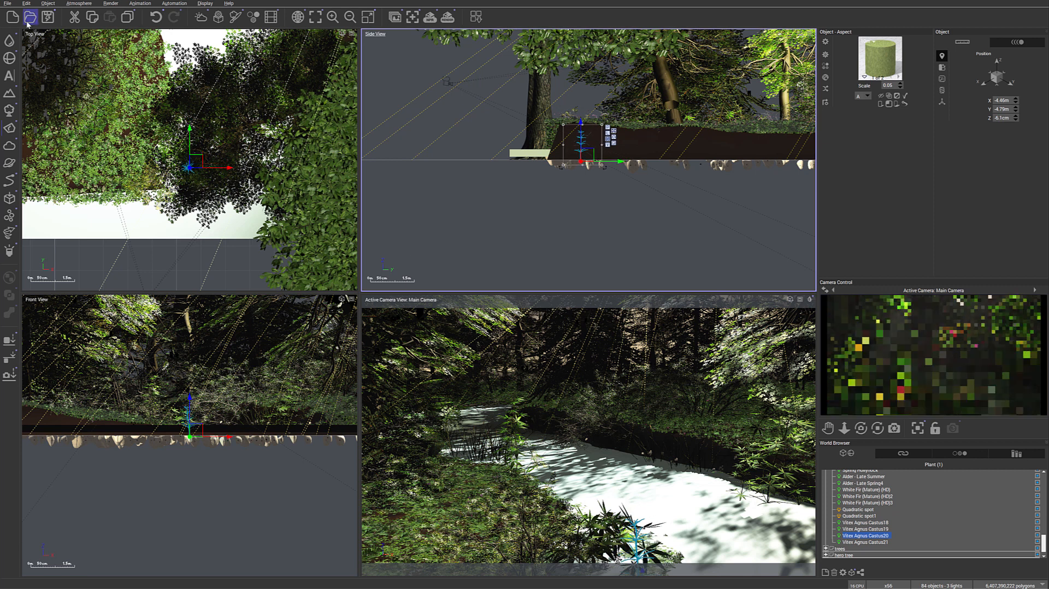
left_click(48, 17)
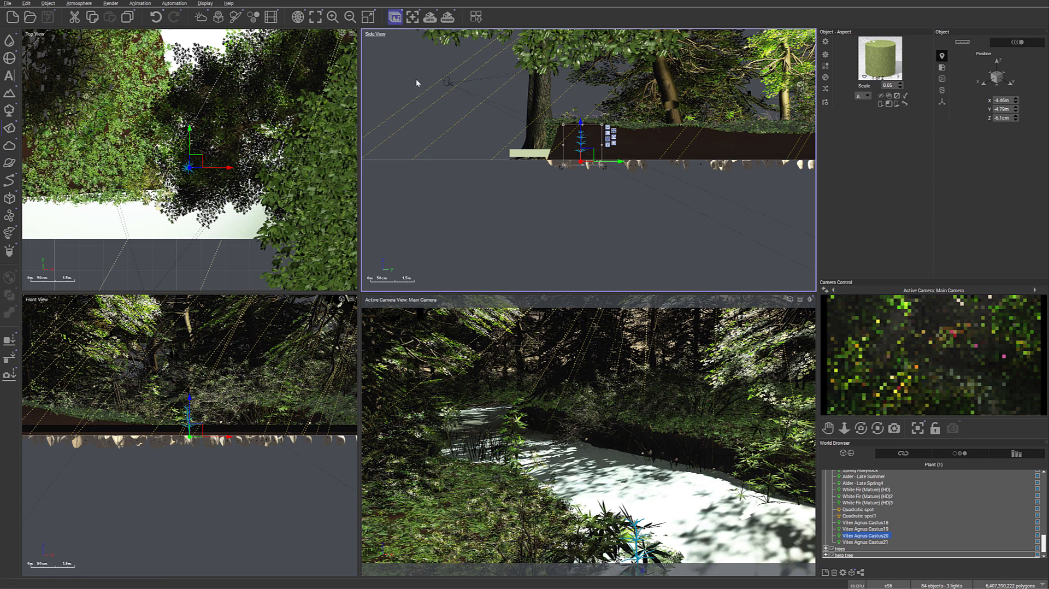
- Compare the last three stacked renders of the forest stream and close the render display
left_click(395, 17)
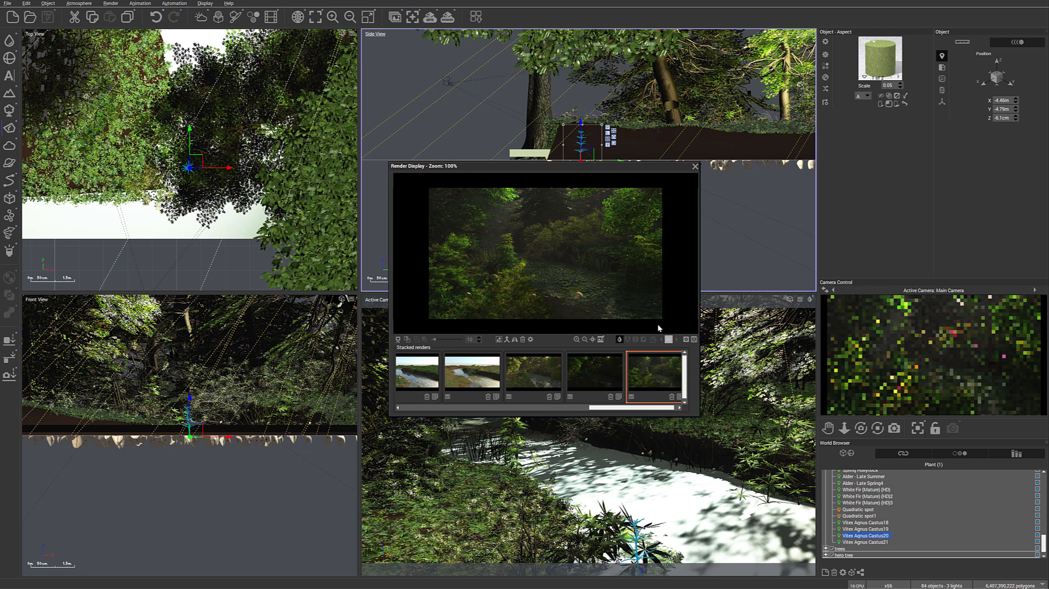
left_click(527, 373)
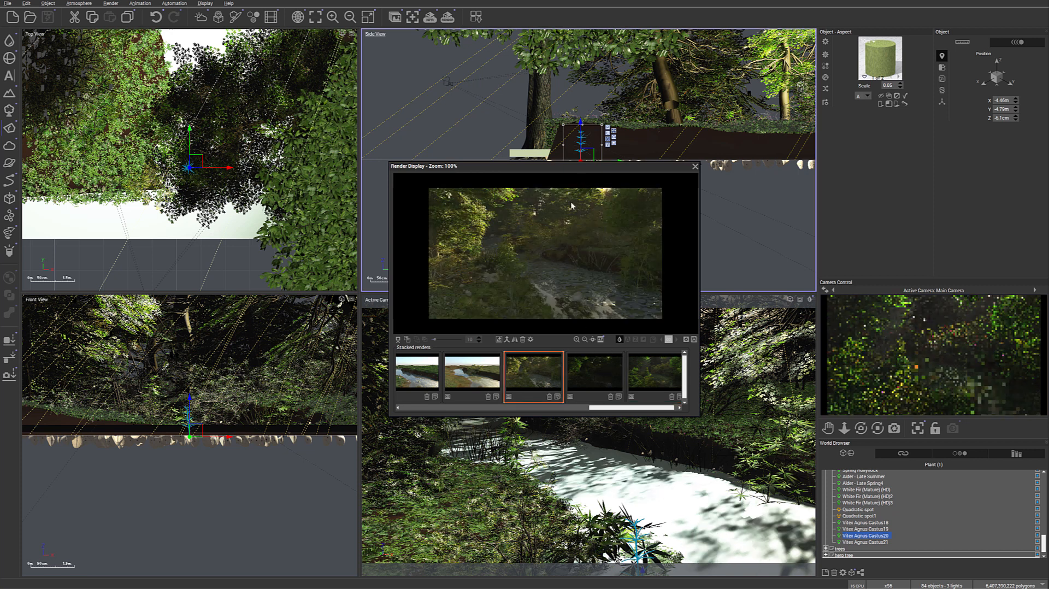
left_click(597, 369)
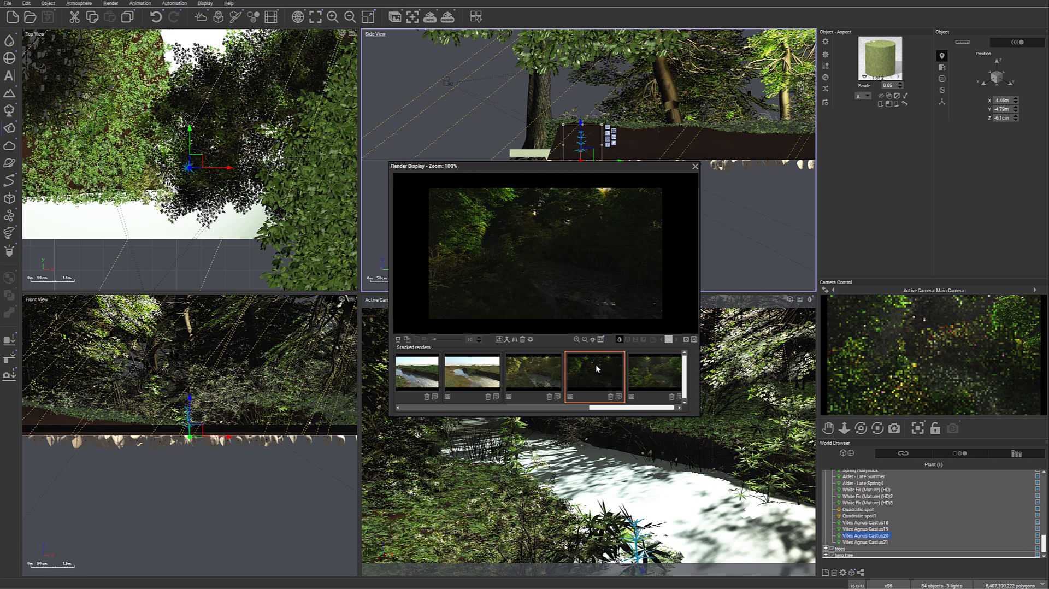
left_click(654, 372)
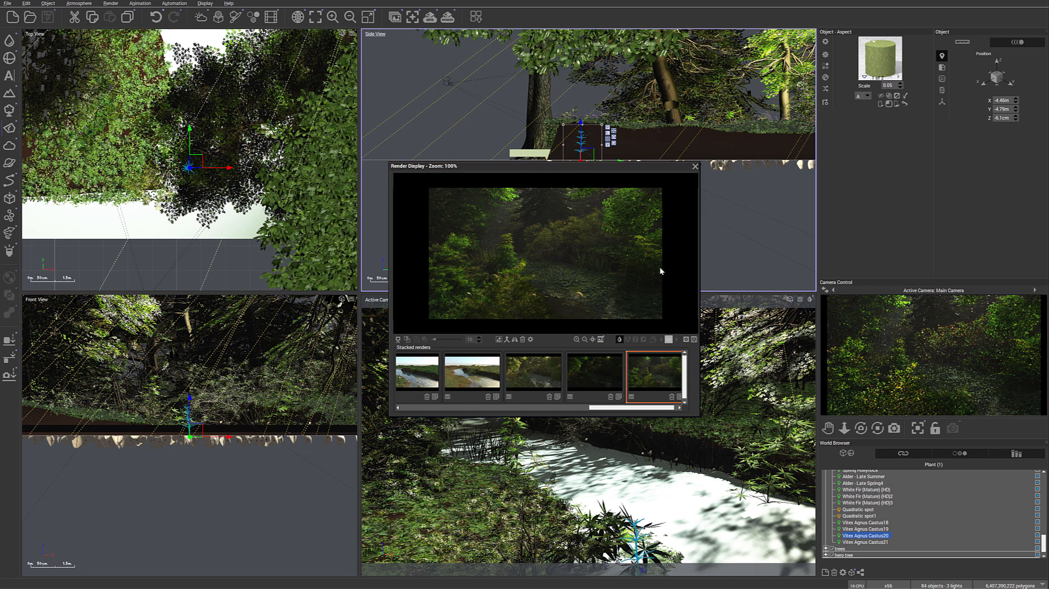
left_click(695, 166)
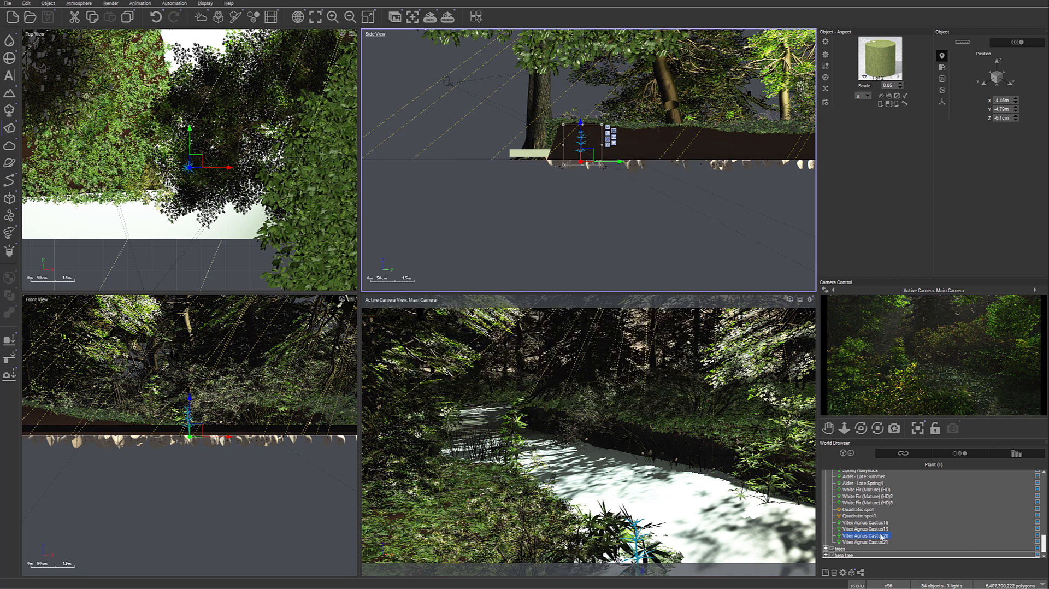
- Select the water cube and lower it to a Z position of about 14.5 cm
scroll(881, 538, "up", 5)
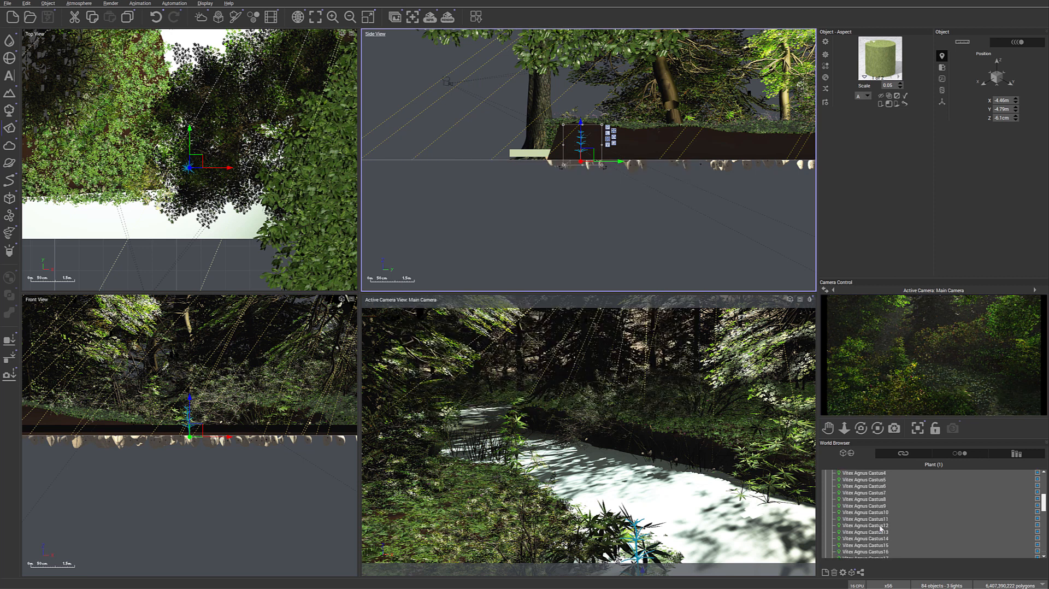
scroll(880, 528, "up", 4)
left_click(850, 525)
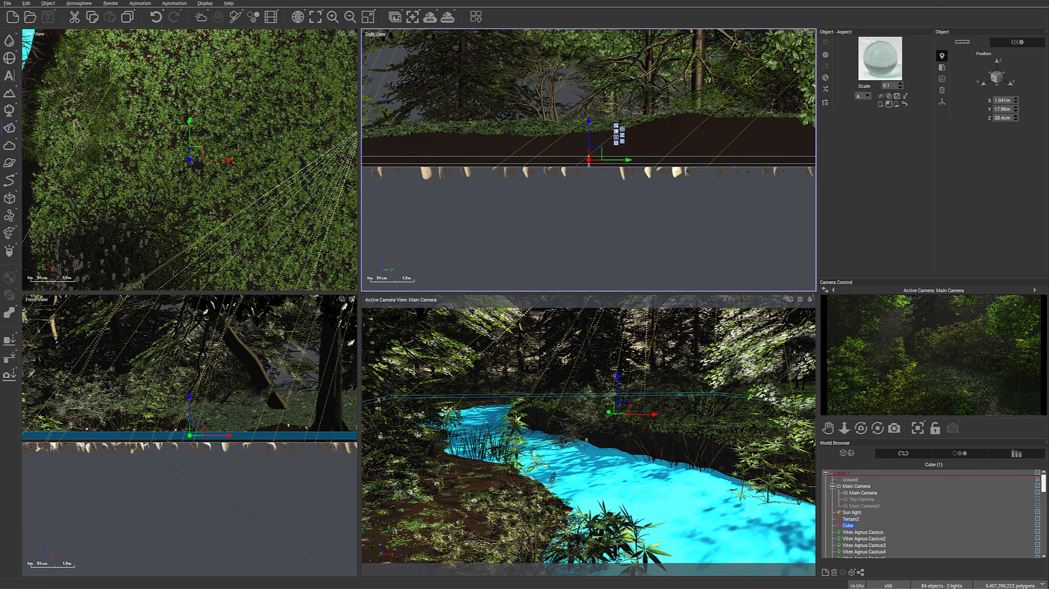
mouse_move(588, 155)
left_mouse_down()
mouse_move(590, 171)
mouse_move(588, 155)
left_mouse_up()
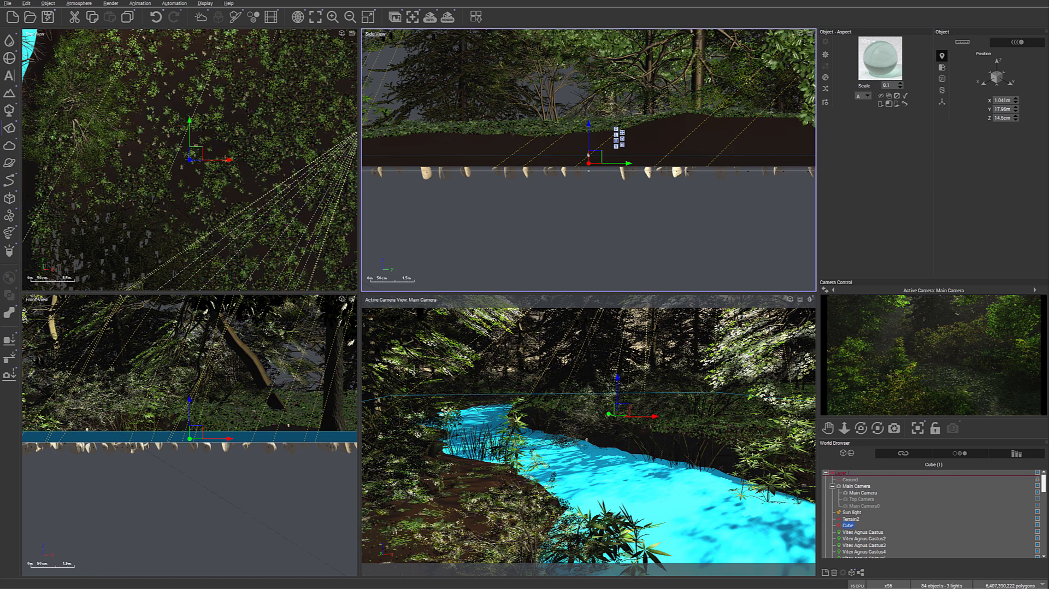
- Set the Tropical water material's fading-out amount to 75%, flare intensity to 2% and flare span to 15%, and accept the changes
double_click(880, 59)
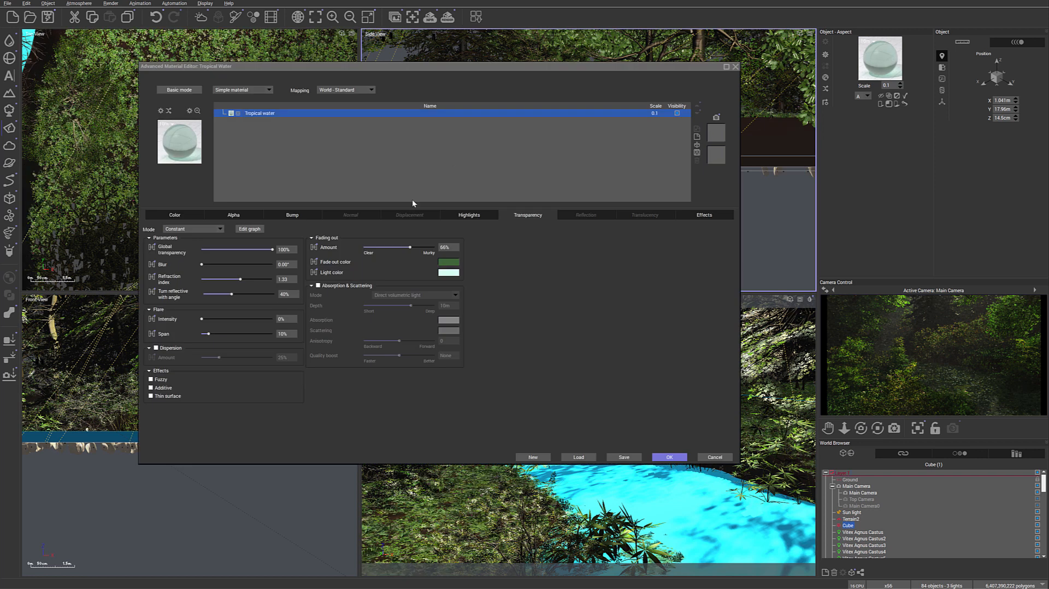
left_click_drag(410, 247, 422, 246)
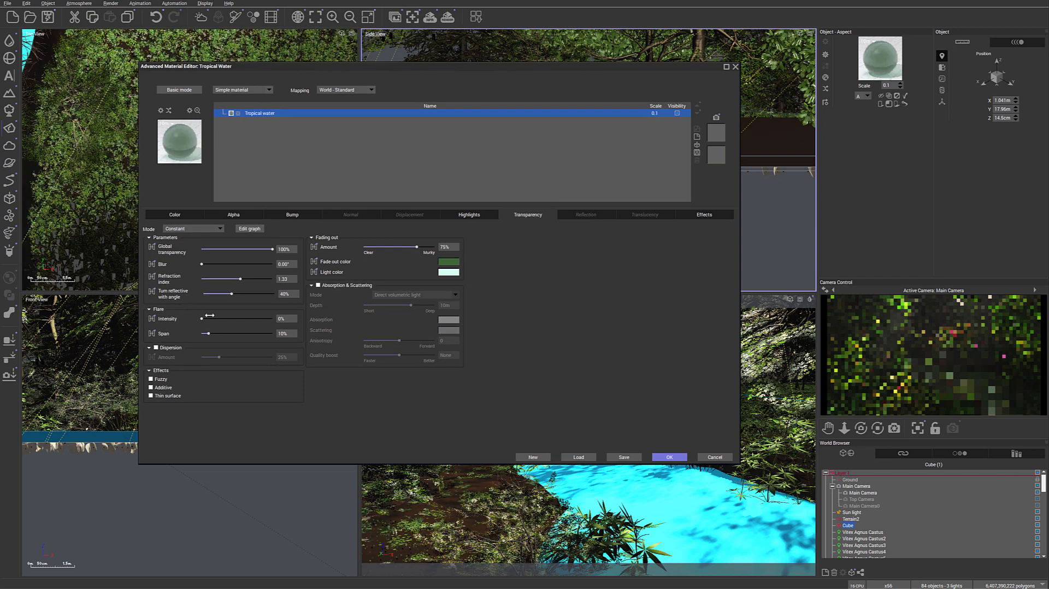
left_click_drag(208, 333, 204, 318)
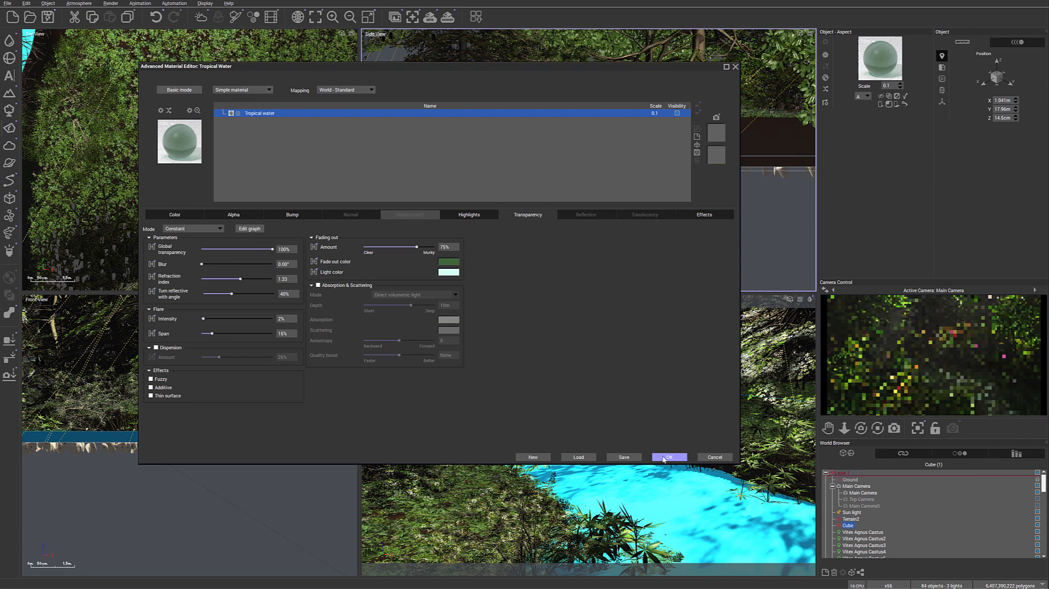
key("Return")
- Save the scene and accept the render options at 1920x1080 resolution
left_click(48, 17)
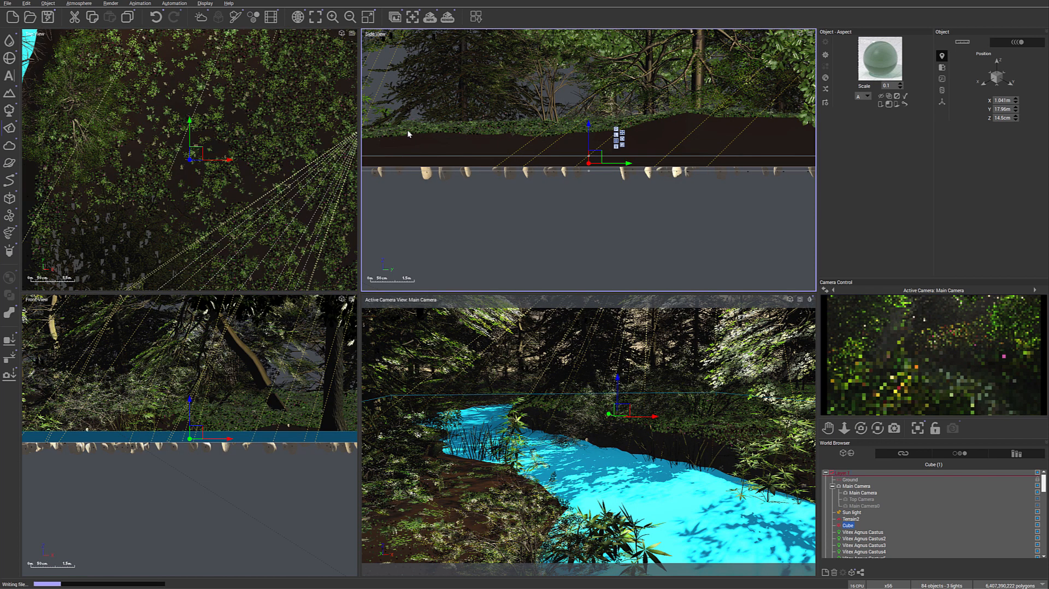
left_click(452, 19)
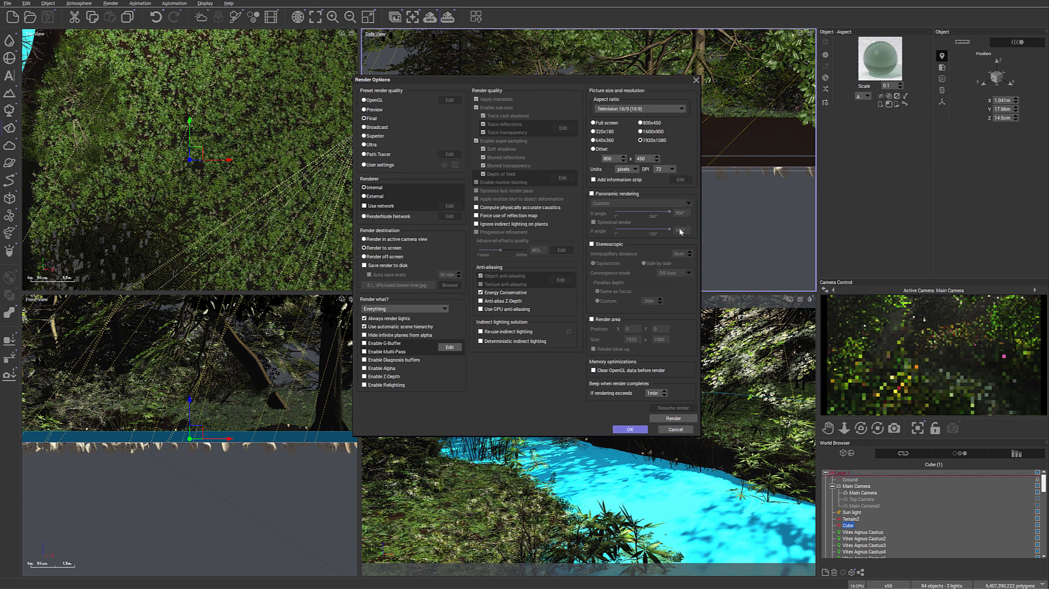
left_click(630, 429)
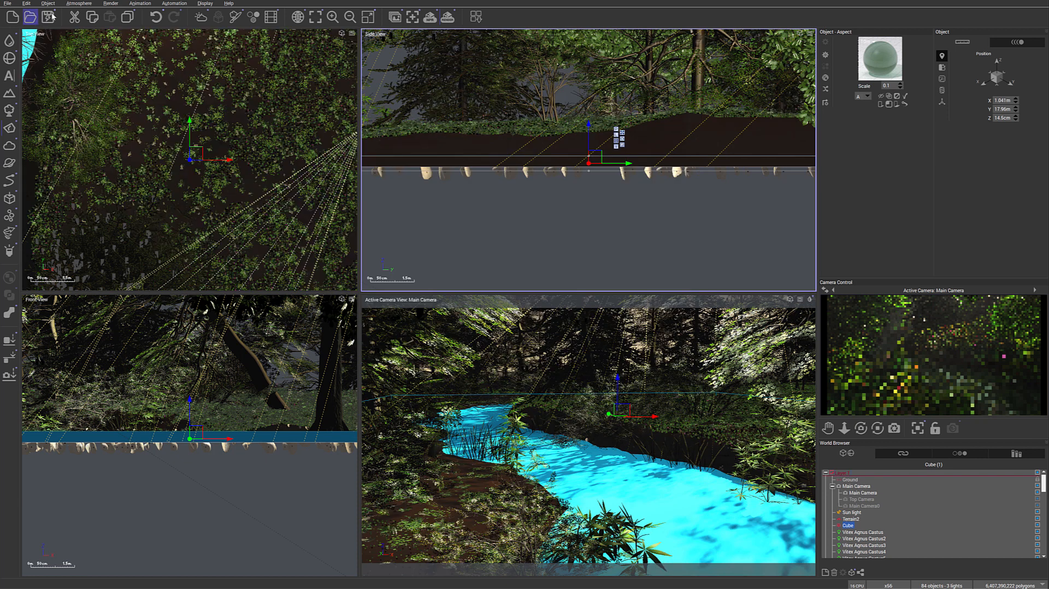
- Render the forest stream scene and accept the post render options with their existing settings
left_click(448, 18)
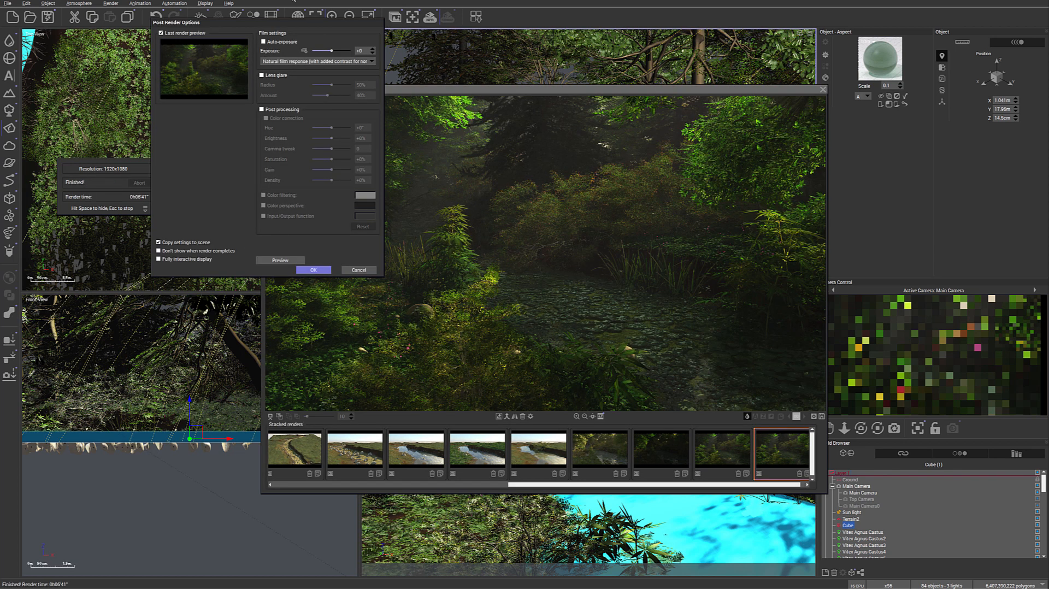
left_click_drag(306, 20, 339, 14)
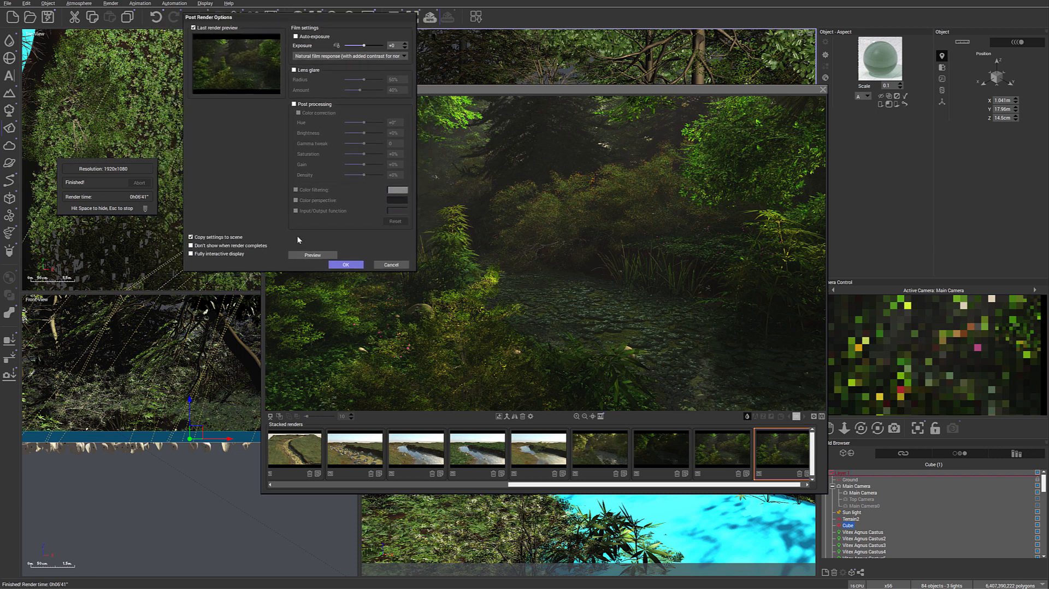
left_click(345, 264)
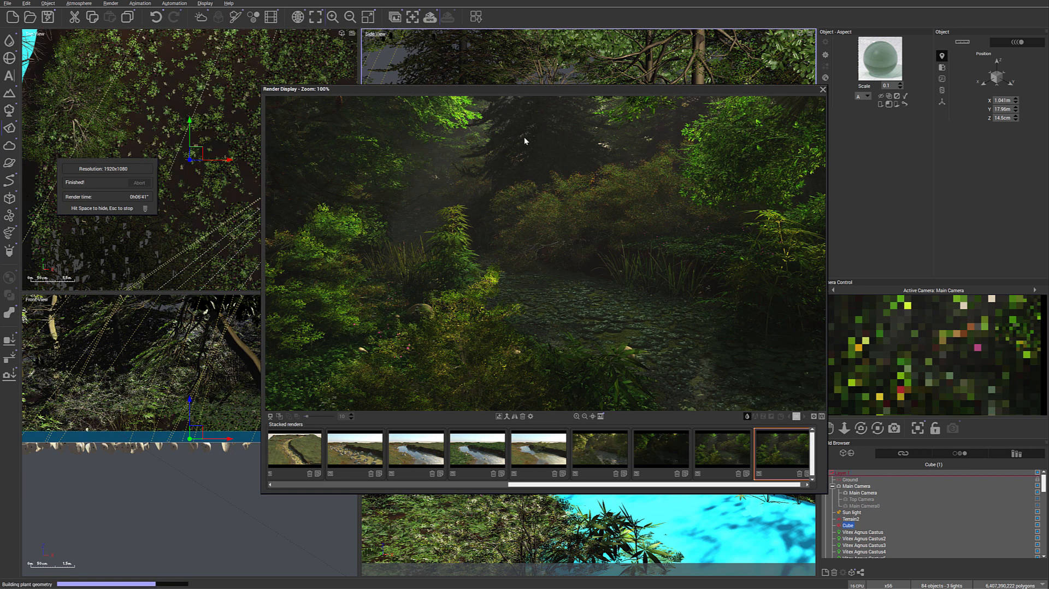